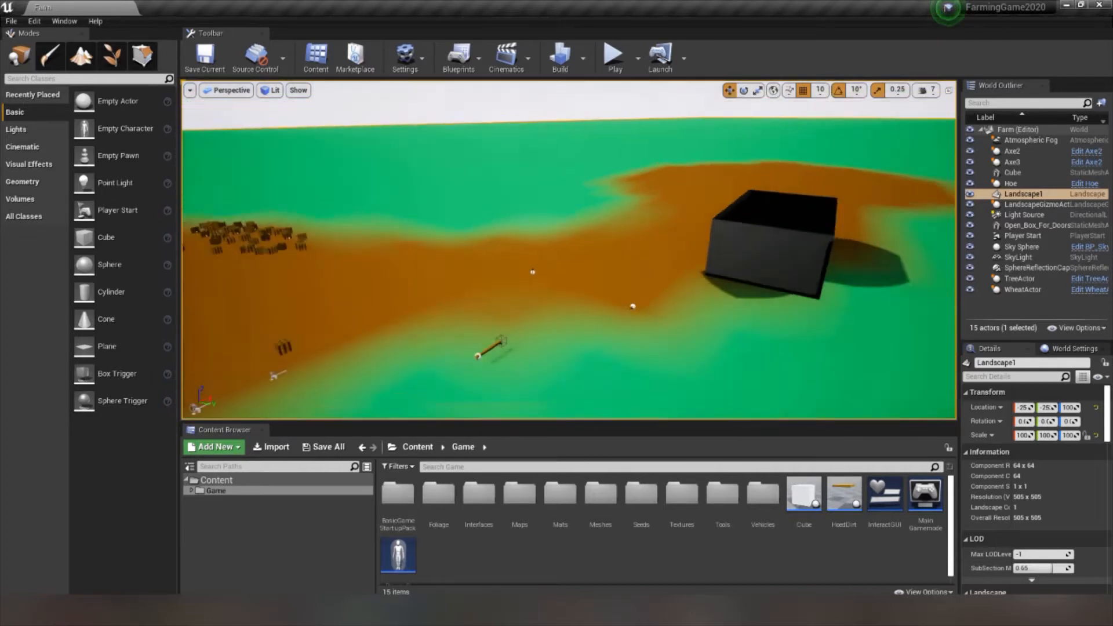
- Inspect the farm level from several angles, including the dirt area, black box, wheat patch, axes and tree
key("w")
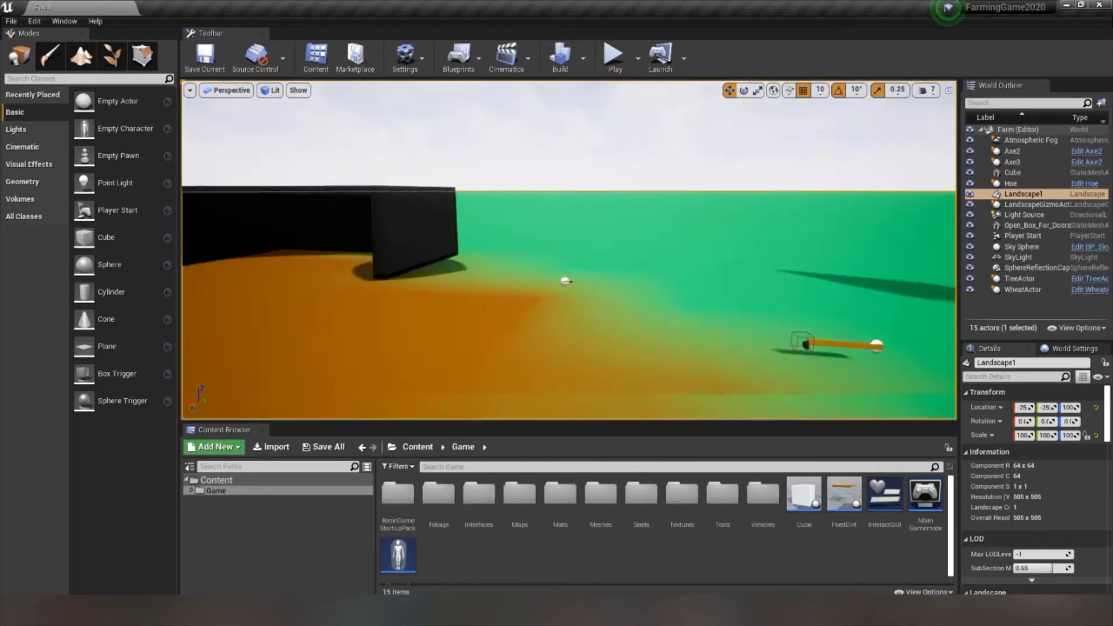
key("w")
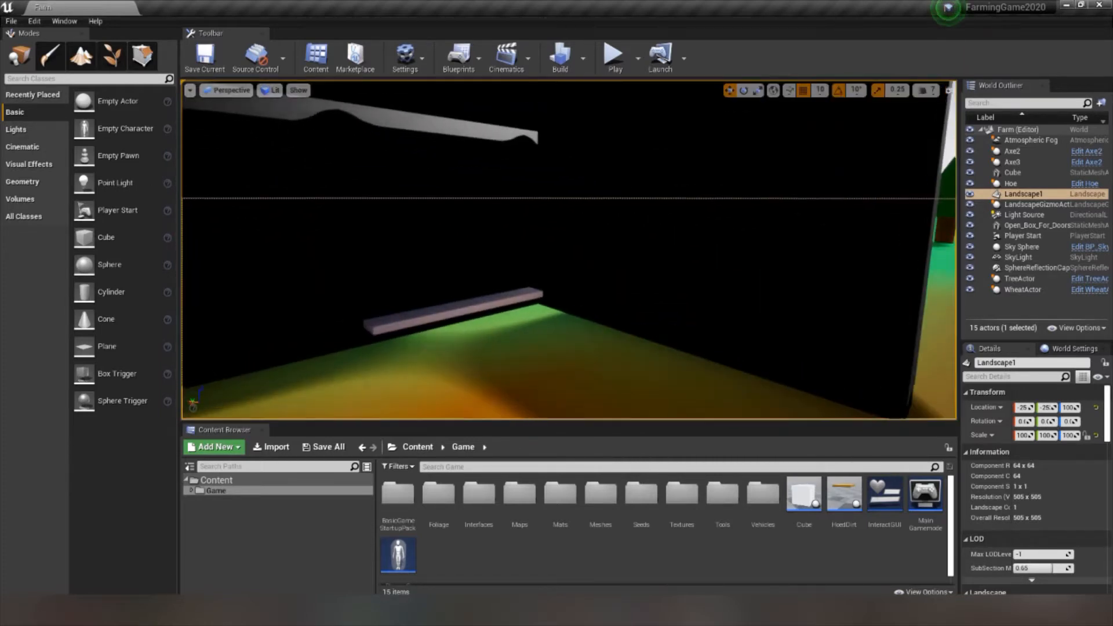
key("s")
key("w")
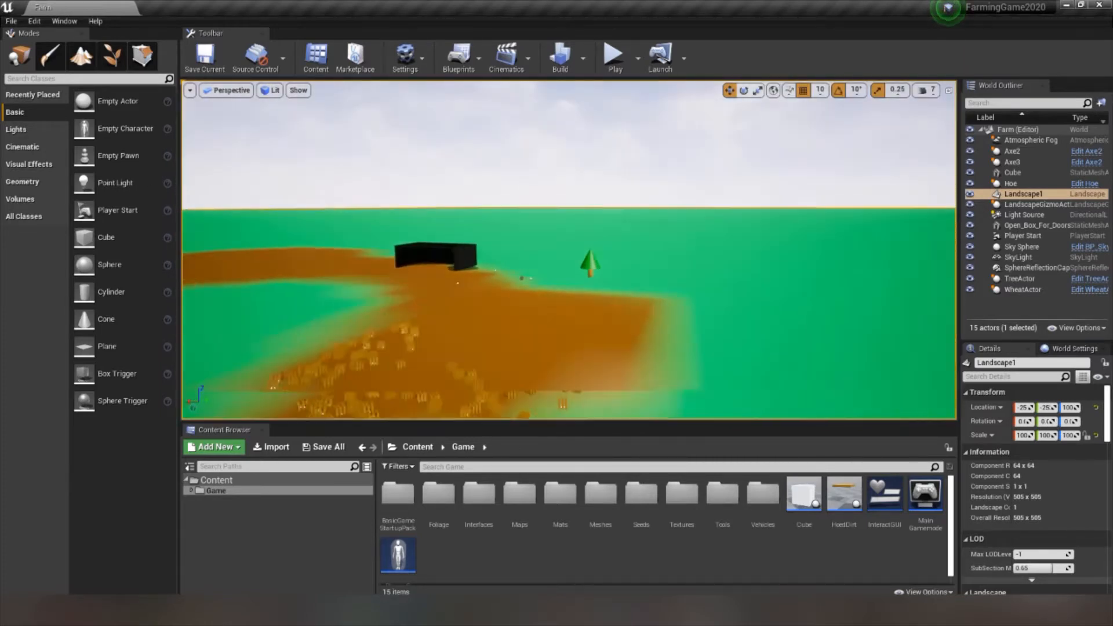
key("s")
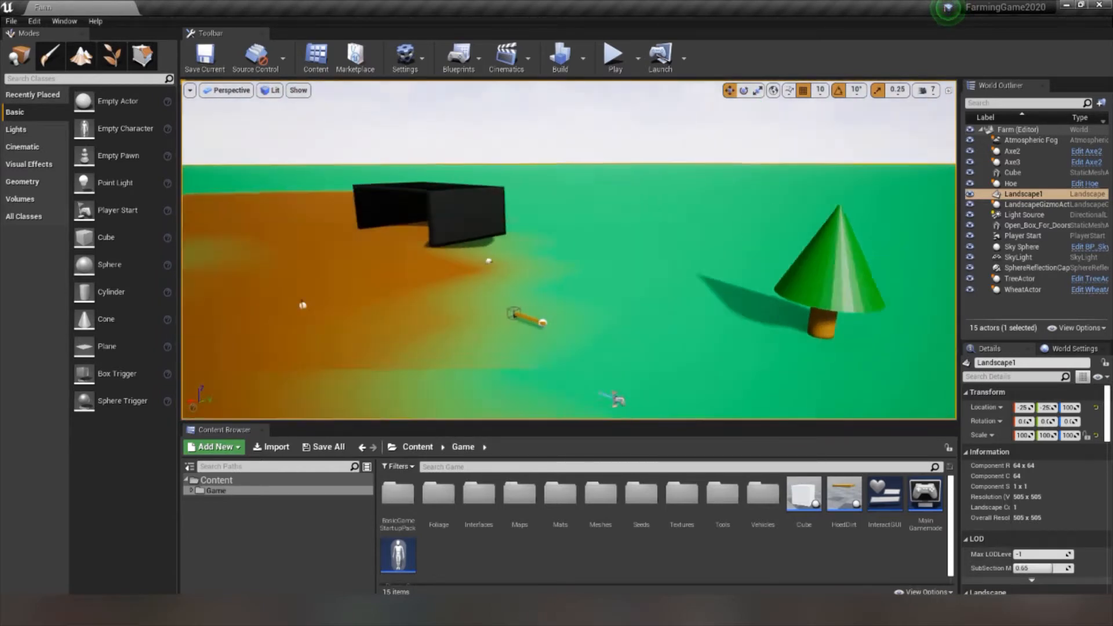
key("w")
key("d")
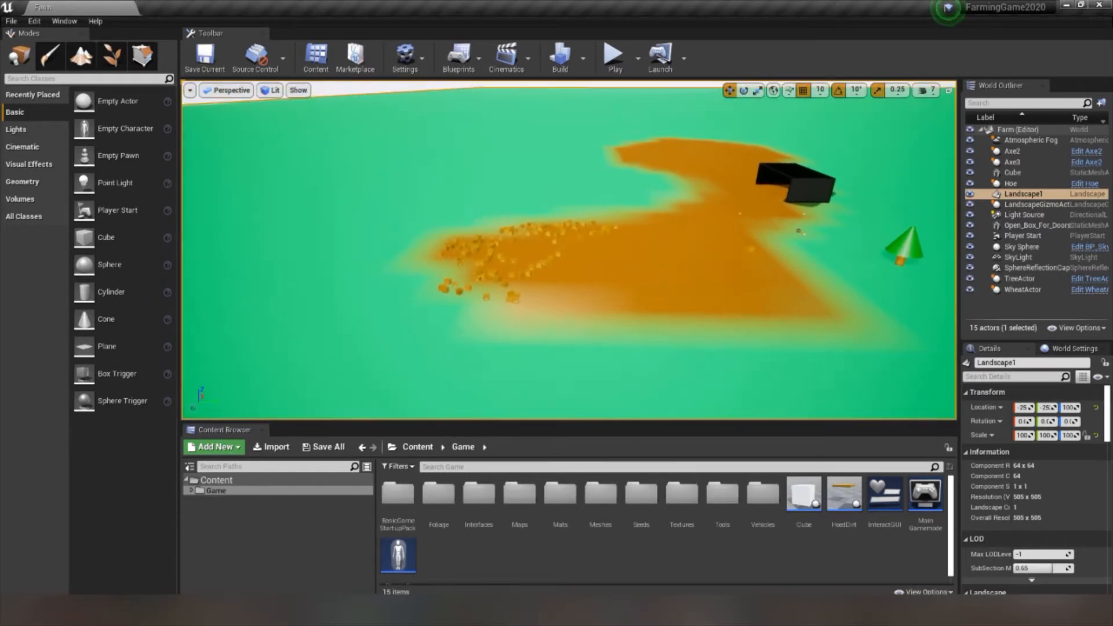
key("d")
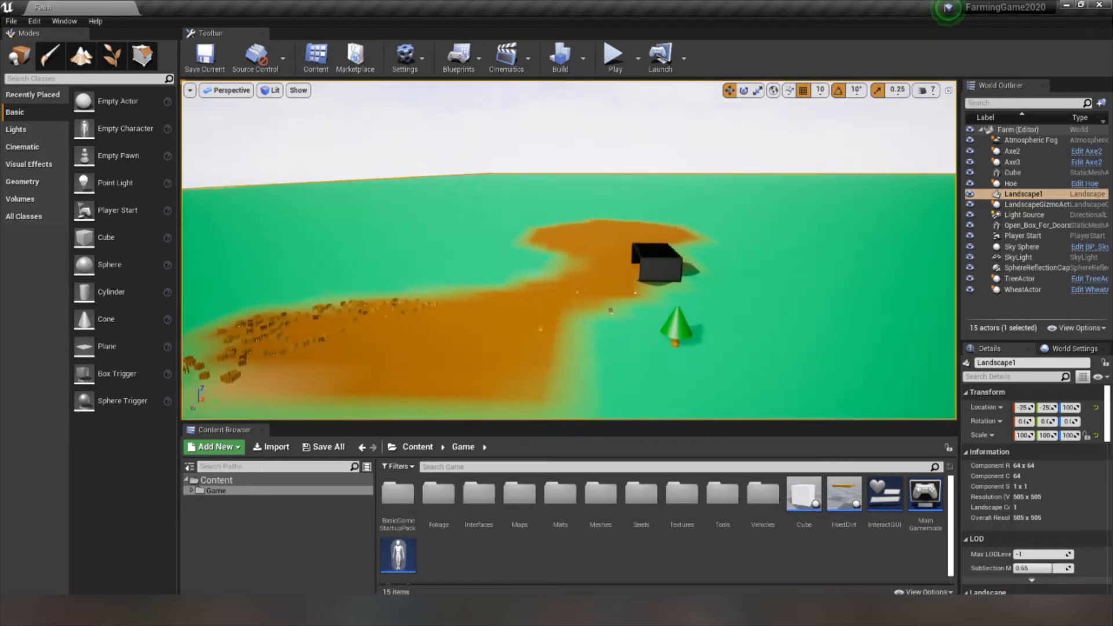
key("w")
key("s")
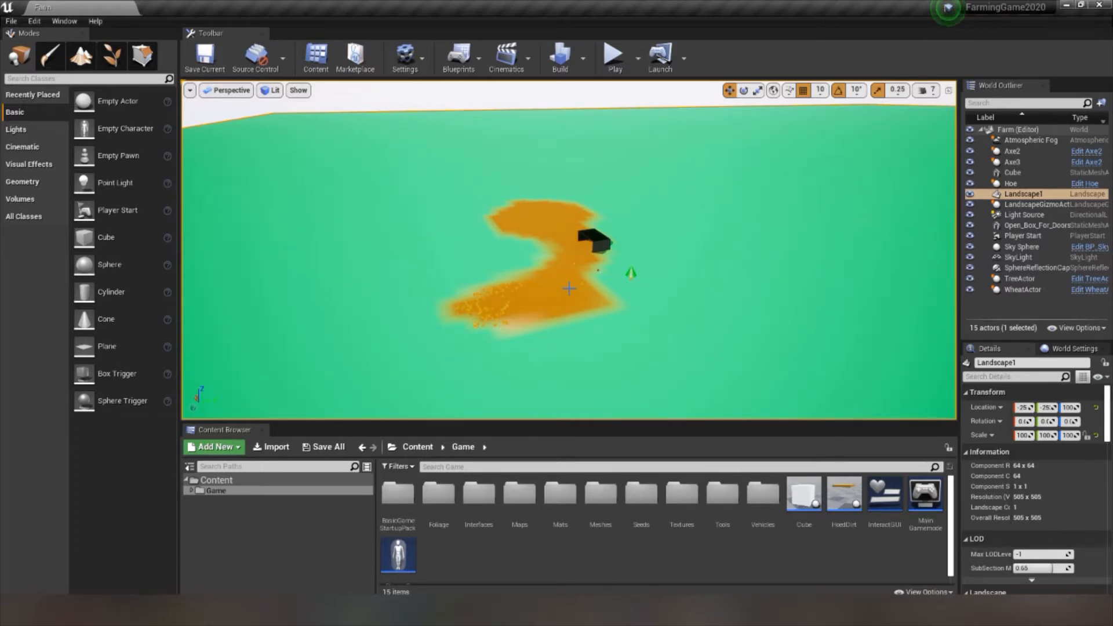
right_click_drag(569, 288, 745, 347)
key("w")
key("s")
key("w")
key("s")
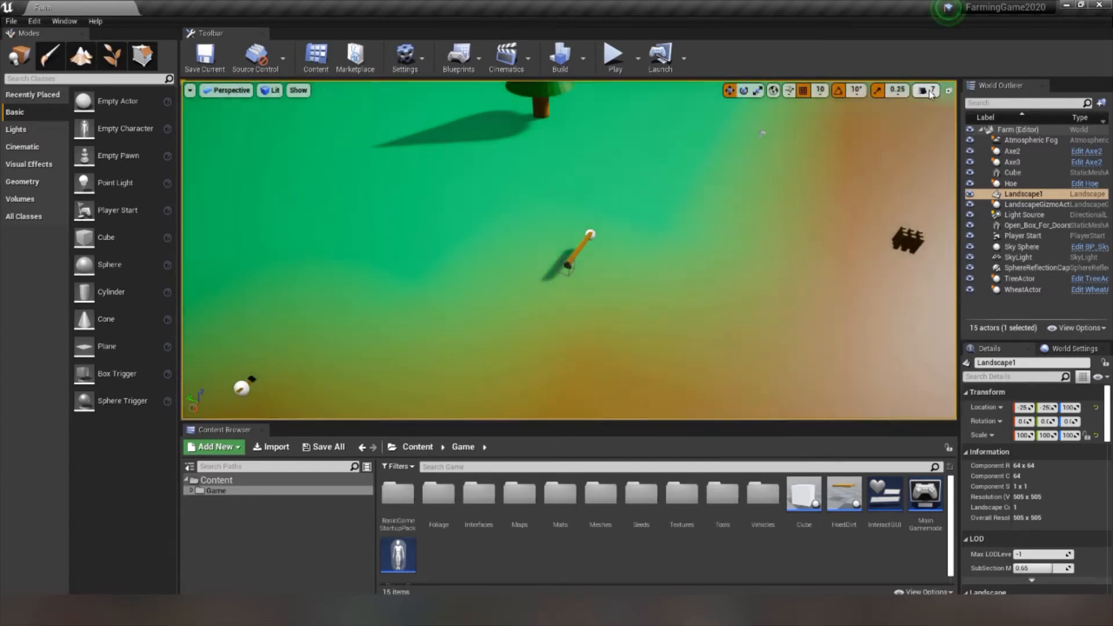
- Lower the viewport camera speed to 2 and try flying near the axe
left_click(928, 91)
left_click_drag(995, 118, 933, 118)
key("w")
right_click_drag(765, 128, 770, 101)
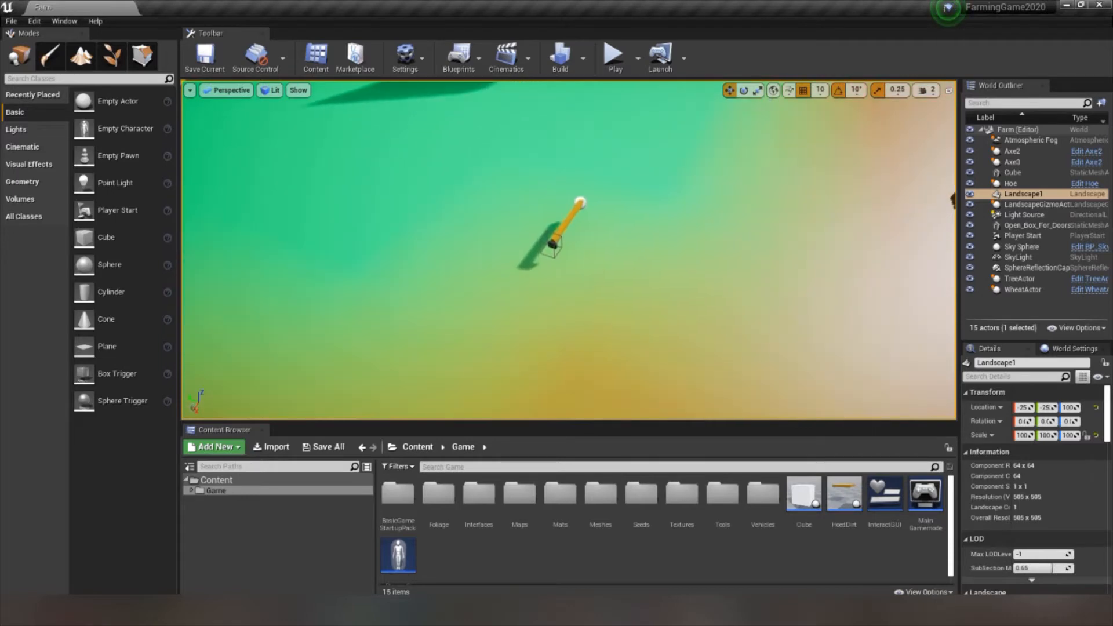
- Set the viewport camera speed to 4 and fly back to an overview of the wheat patch
left_click(927, 91)
left_click_drag(933, 118, 961, 118)
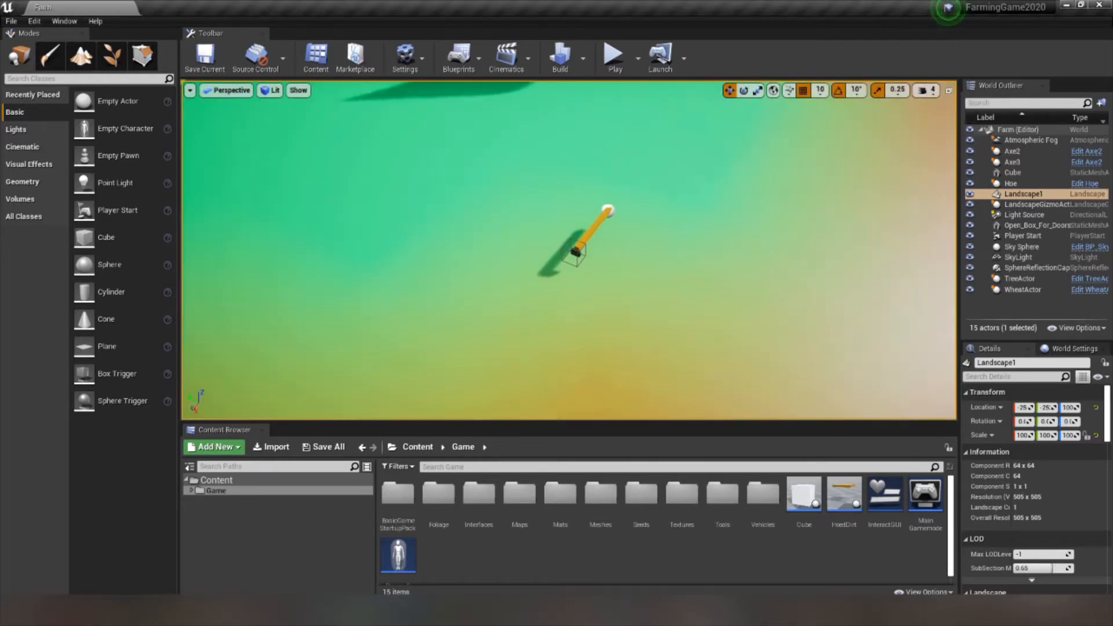
key("w")
right_click_drag(753, 174, 445, 123)
key("s")
key("s")
key("s")
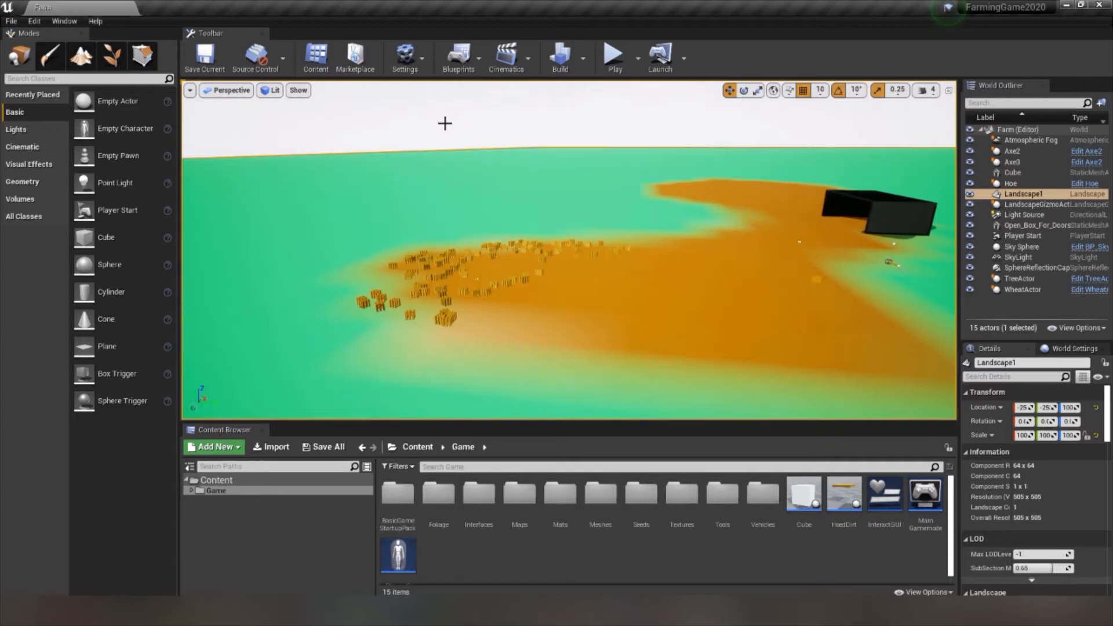
- Switch to foliage painting, choose the Tree foliage type and review its painting and placement settings
mouse_move(465, 178)
right_mouse_down()
mouse_move(513, 194)
mouse_move(465, 178)
right_mouse_up()
left_click(112, 57)
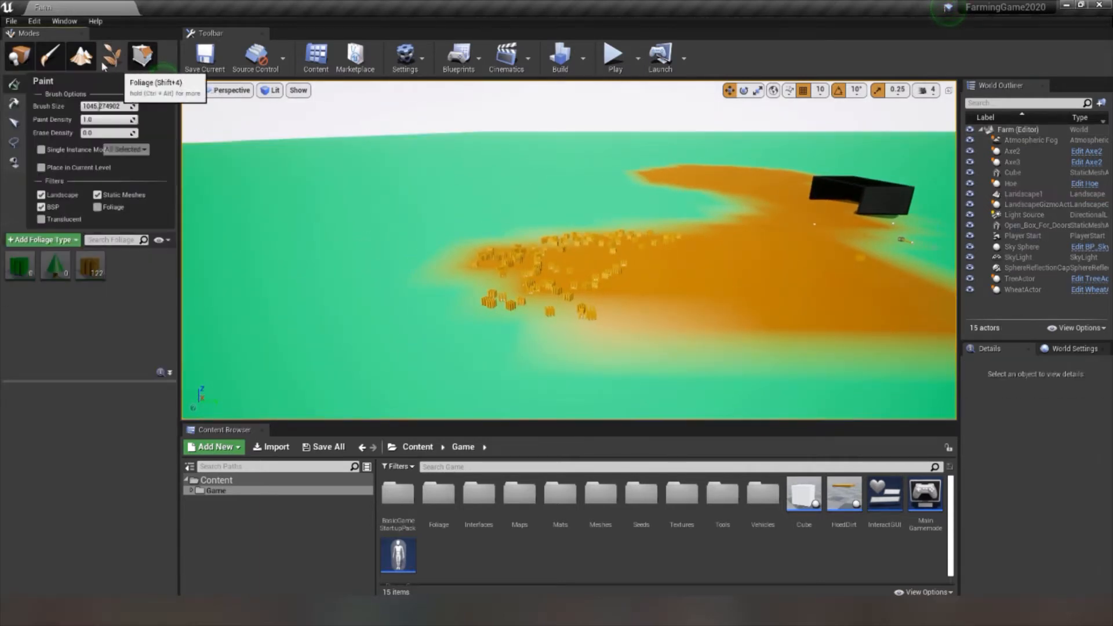
left_click(51, 271)
right_click_drag(464, 261, 464, 232)
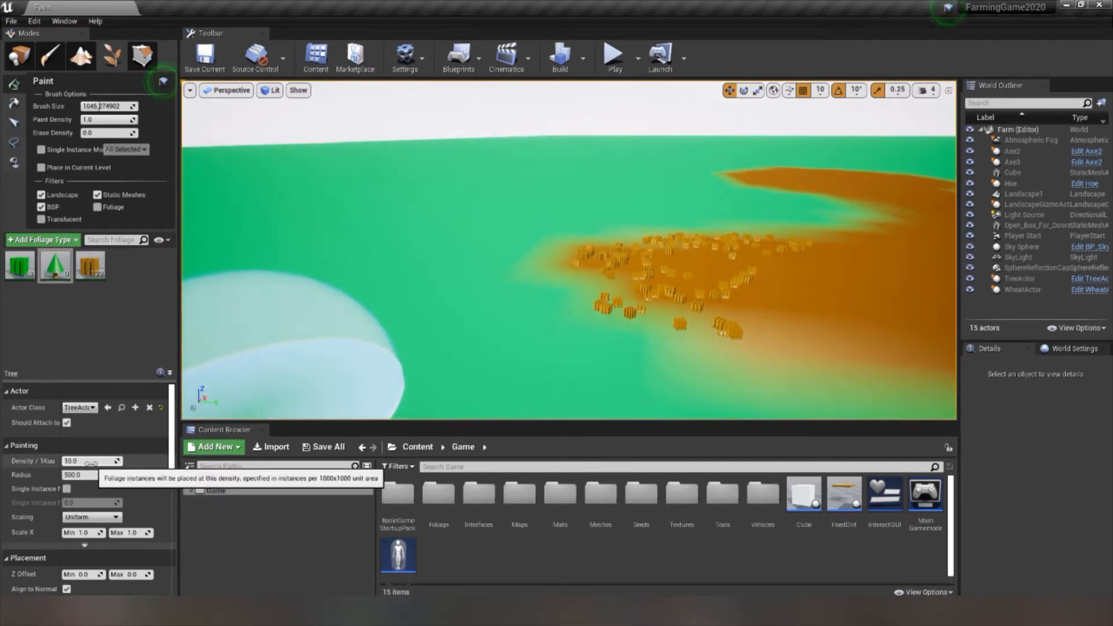
scroll(107, 510, "down", 1)
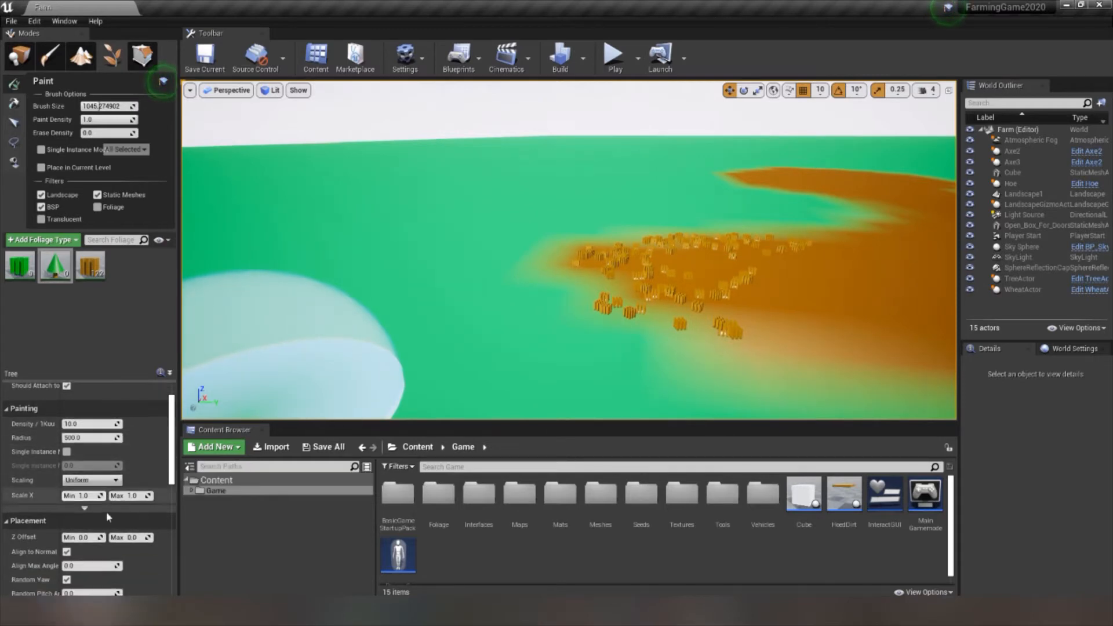
scroll(101, 538, "down", 2)
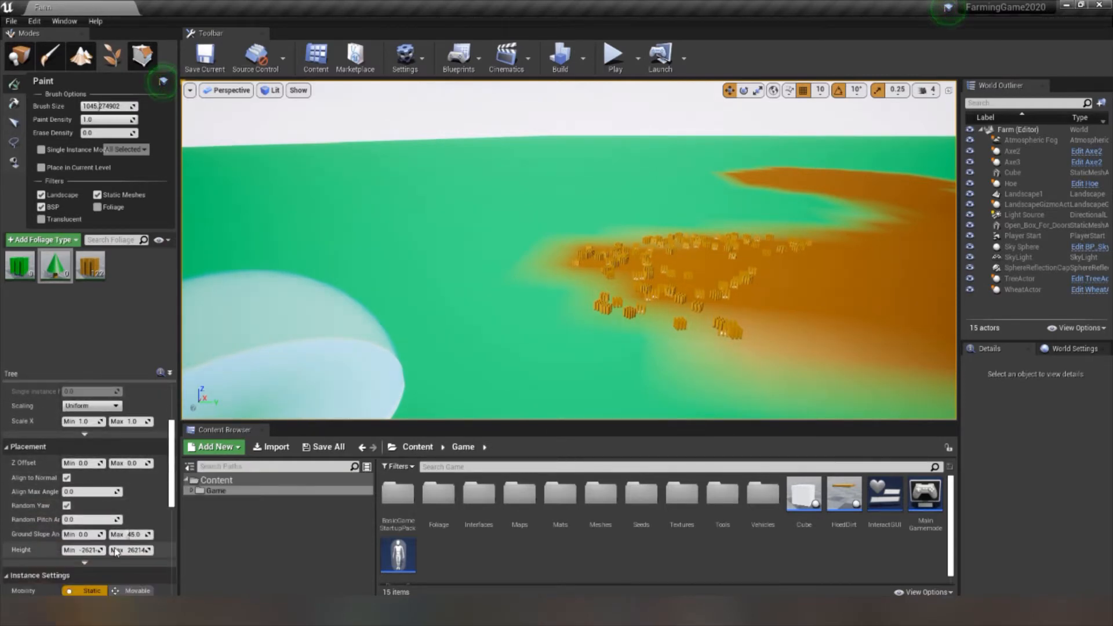
- Paint clusters of trees on the grass beside and beyond the wheat patch
right_click_drag(351, 310, 333, 339)
left_click_drag(409, 290, 436, 260)
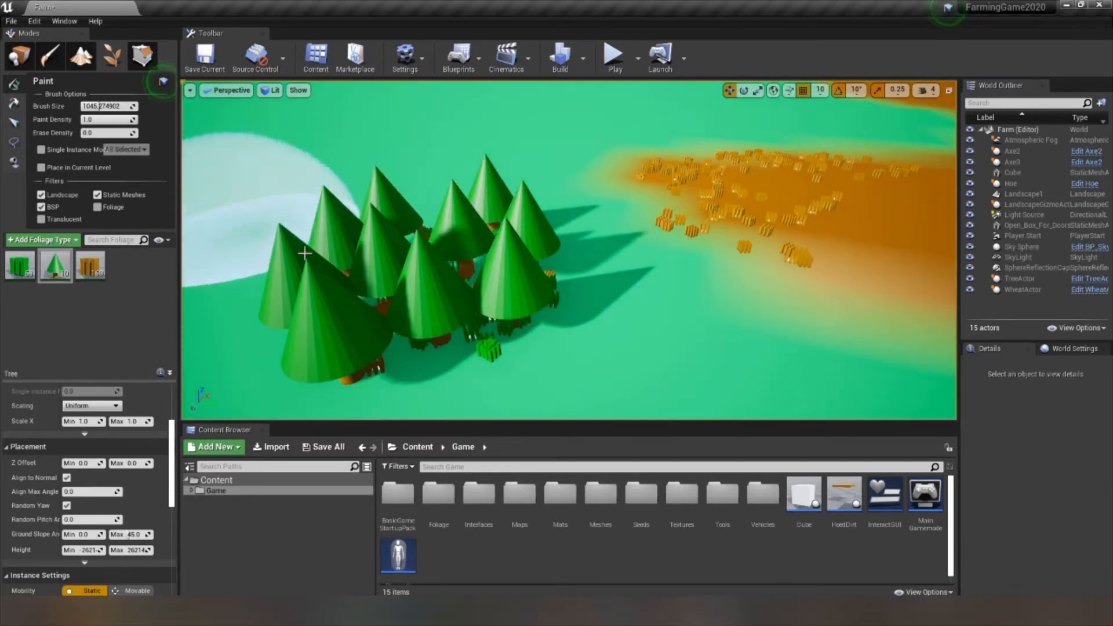
mouse_move(320, 259)
right_mouse_down()
mouse_move(333, 231)
mouse_move(304, 275)
mouse_move(310, 232)
right_mouse_up()
key("w")
key("s")
left_click_drag(420, 286, 524, 253)
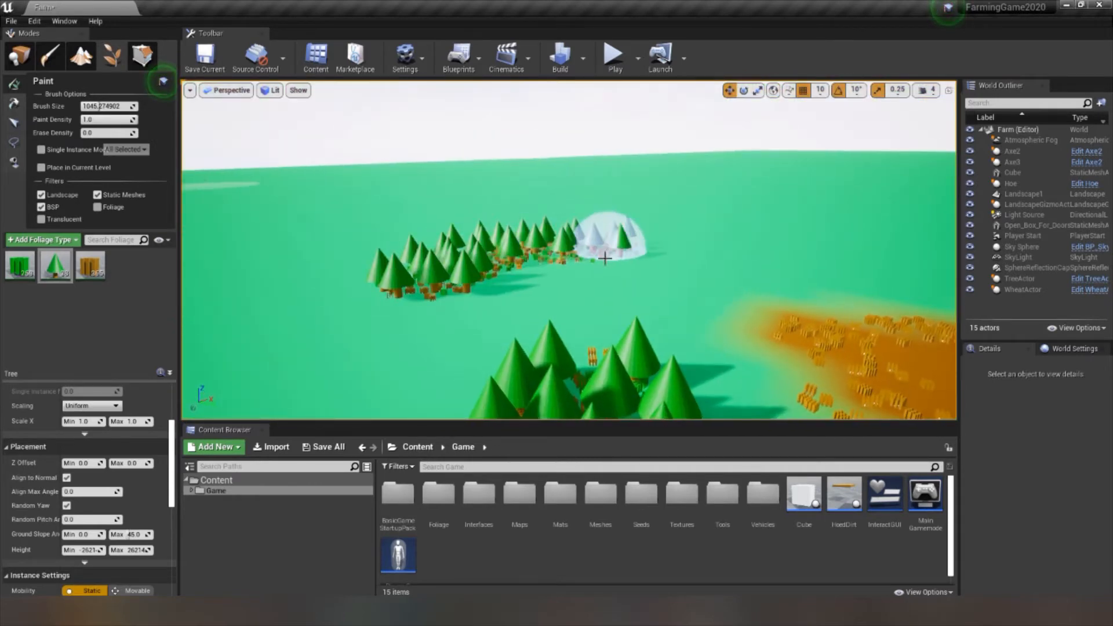
mouse_move(605, 258)
right_mouse_down()
mouse_move(589, 271)
mouse_move(523, 262)
mouse_move(590, 259)
right_mouse_up()
key("w")
- Undo the foliage strokes just painted on the grass
left_click(35, 21)
left_click(131, 44)
left_click(36, 22)
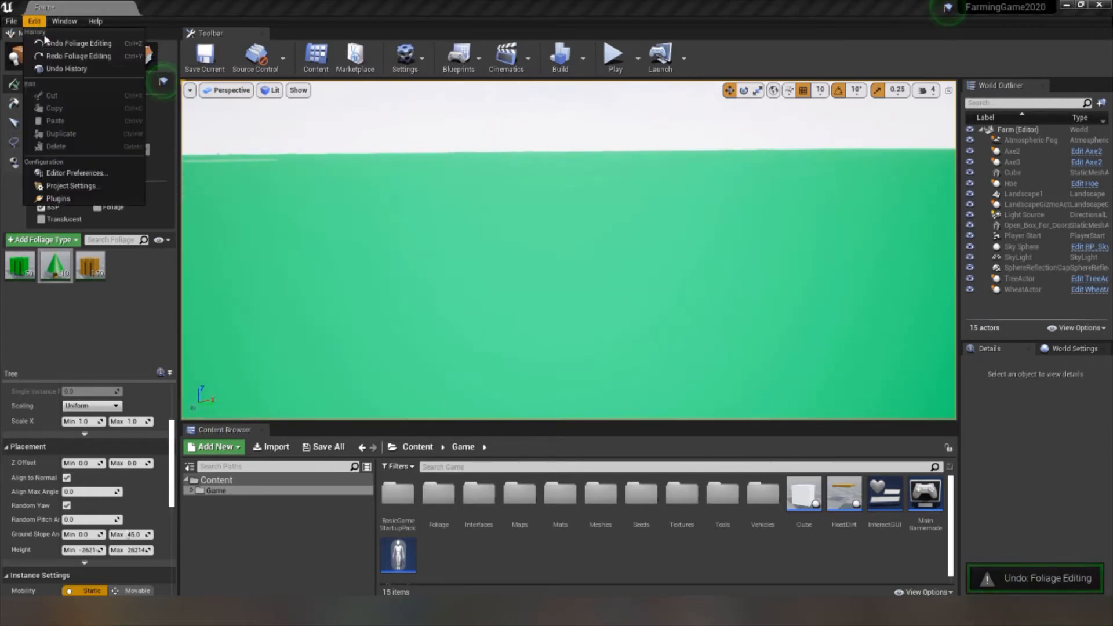
left_click(64, 43)
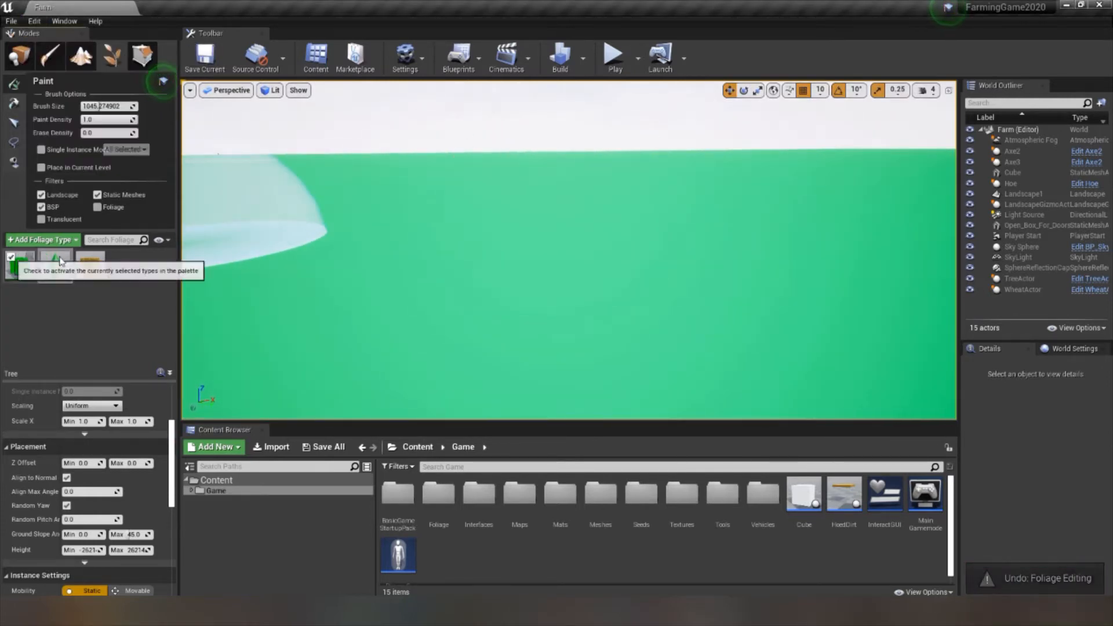
- Keep only the Tree type active, set its radius to 100000 and paint a single tree beside the wheat patch
right_click_drag(311, 237, 318, 328)
scroll(86, 472, "up", 4)
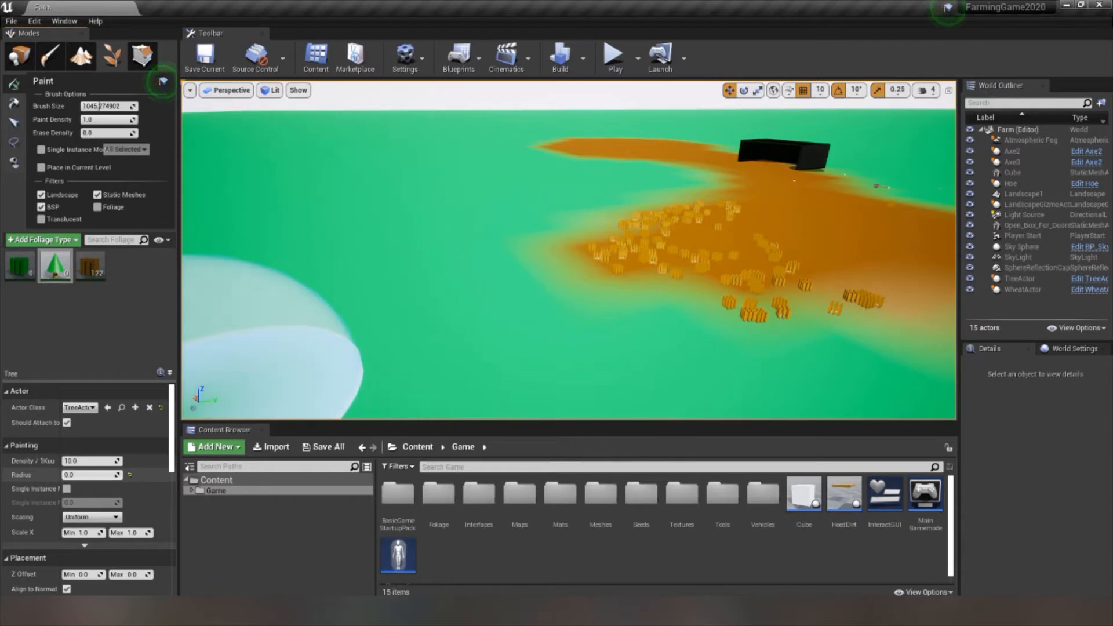
left_click(330, 278)
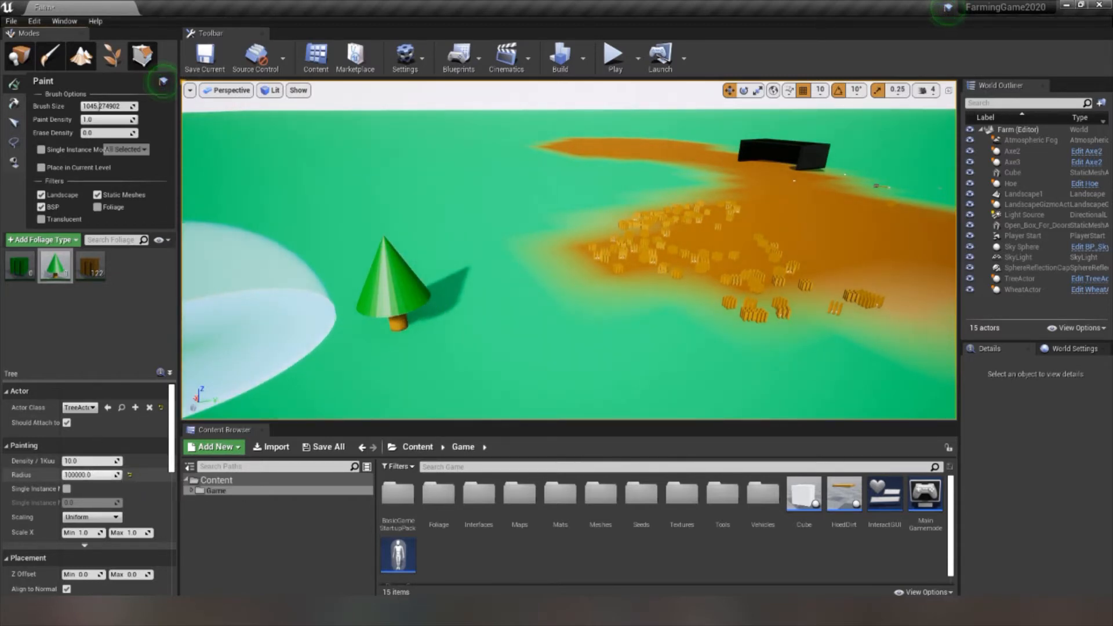
- Undo the last radius edit and paint a dense group of trees with radius 0 behind the single tree
mouse_move(302, 214)
right_mouse_down()
mouse_move(300, 199)
mouse_move(403, 195)
mouse_move(494, 197)
mouse_move(462, 209)
mouse_move(487, 214)
right_mouse_up()
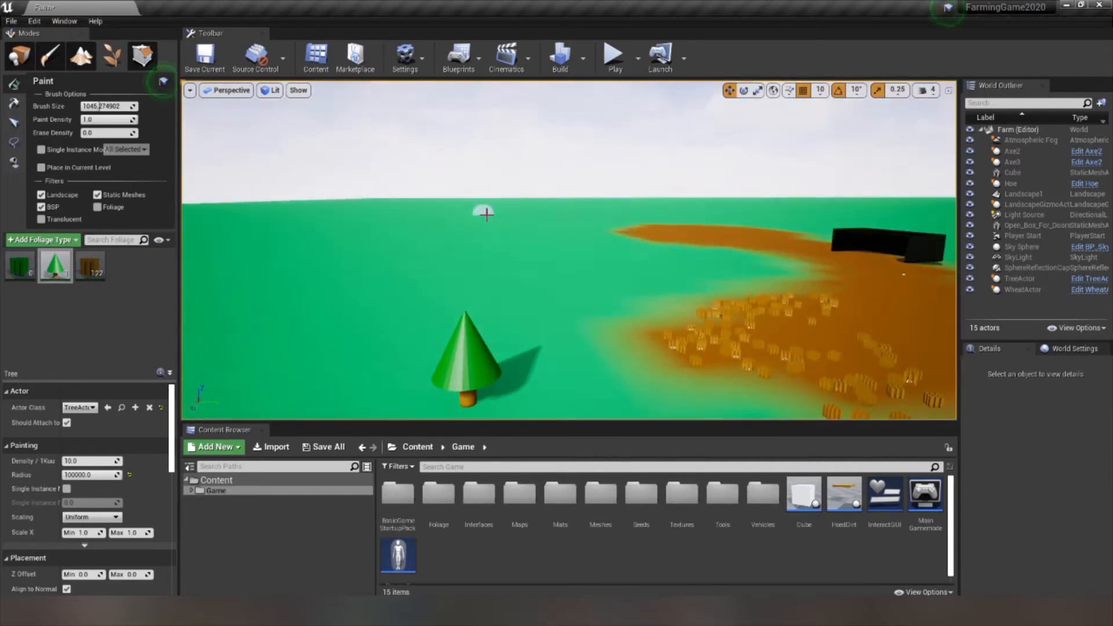
left_click(34, 21)
left_click(61, 32)
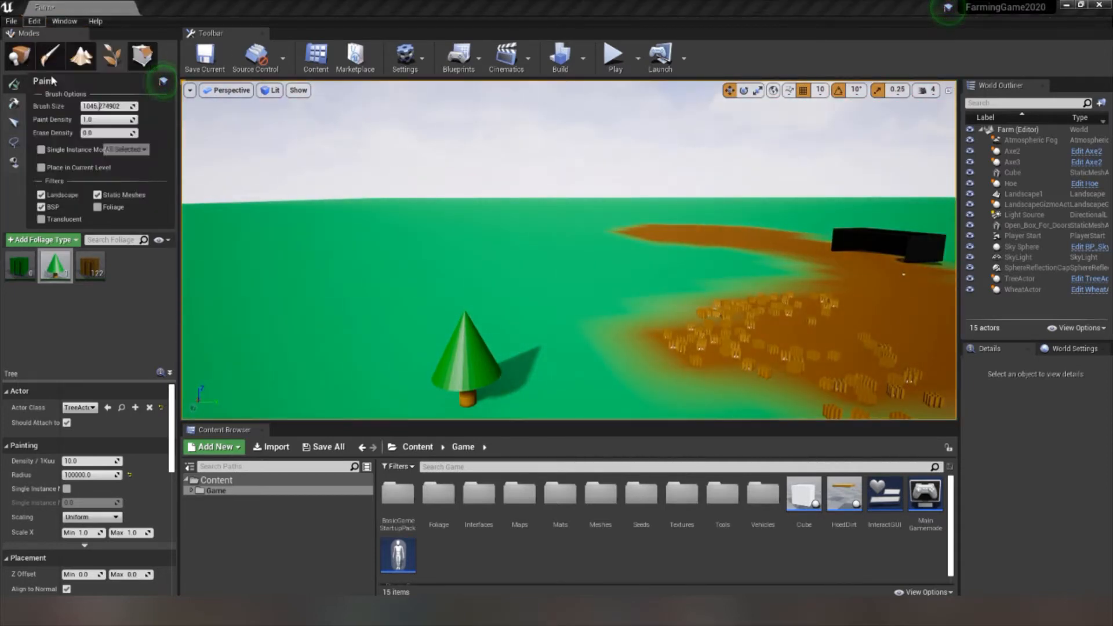
left_click(363, 320)
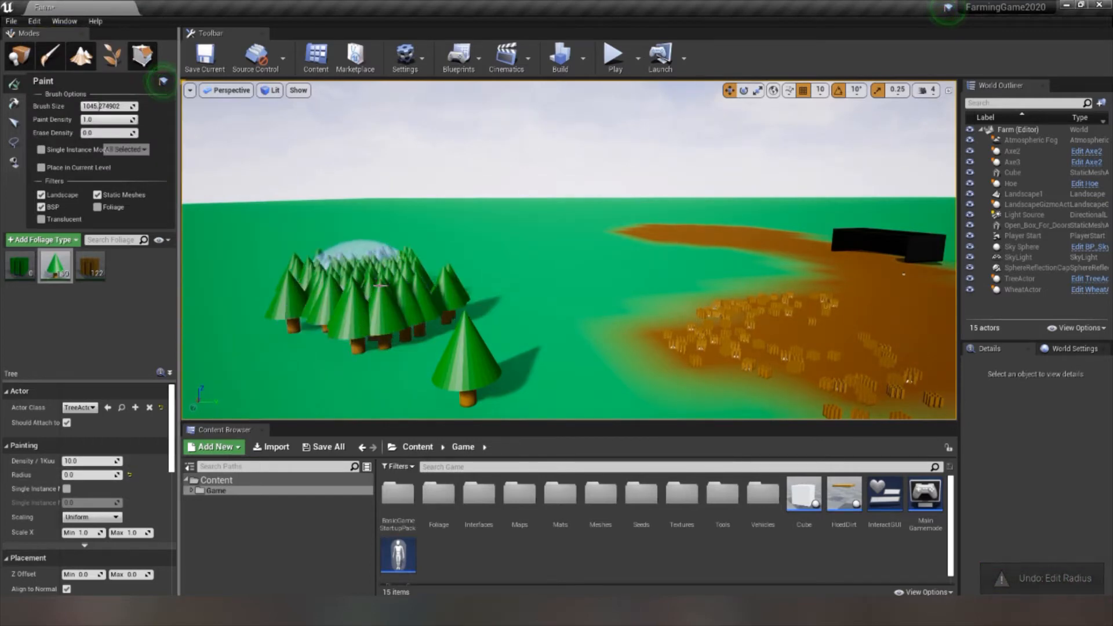
right_click_drag(456, 293, 418, 266)
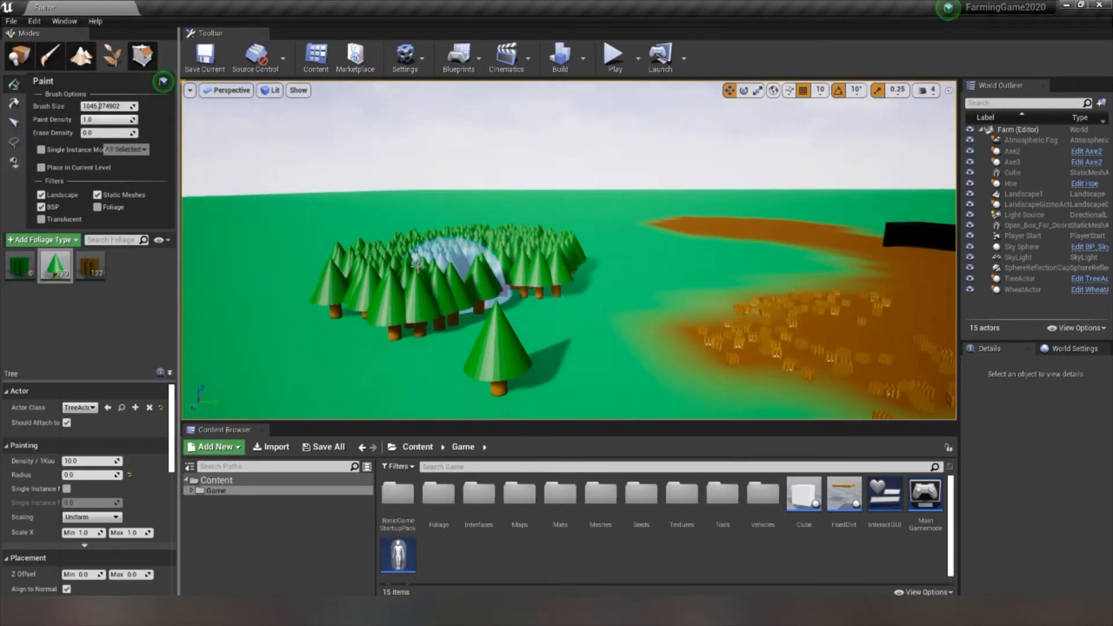
- Undo the dense tree strokes and the remaining radius edit
left_click(34, 21)
left_click(72, 43)
left_click(34, 21)
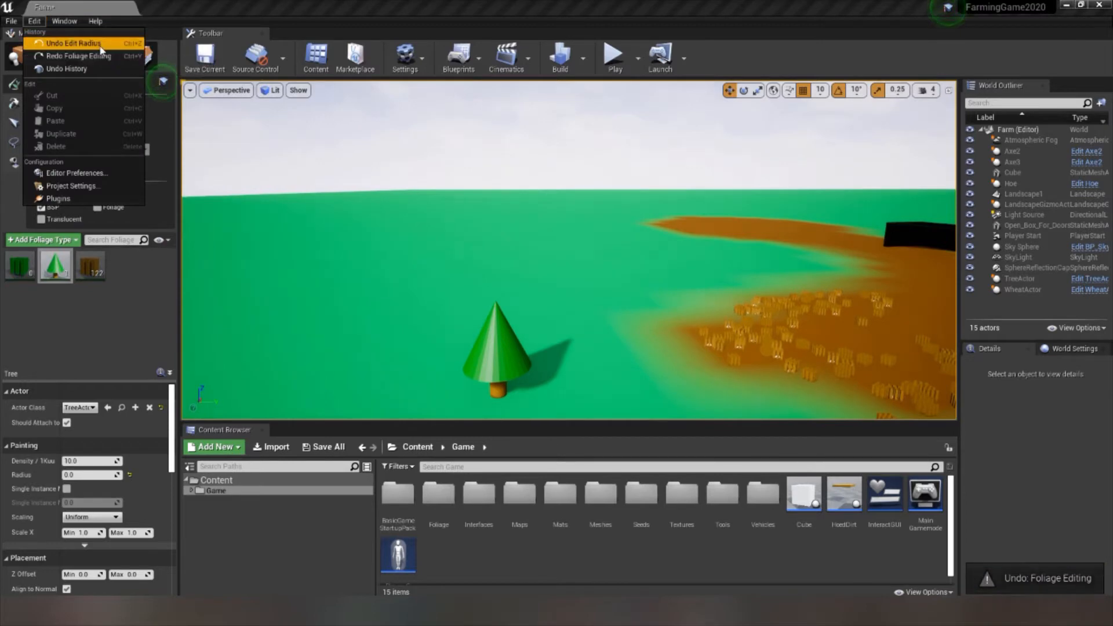
left_click(100, 46)
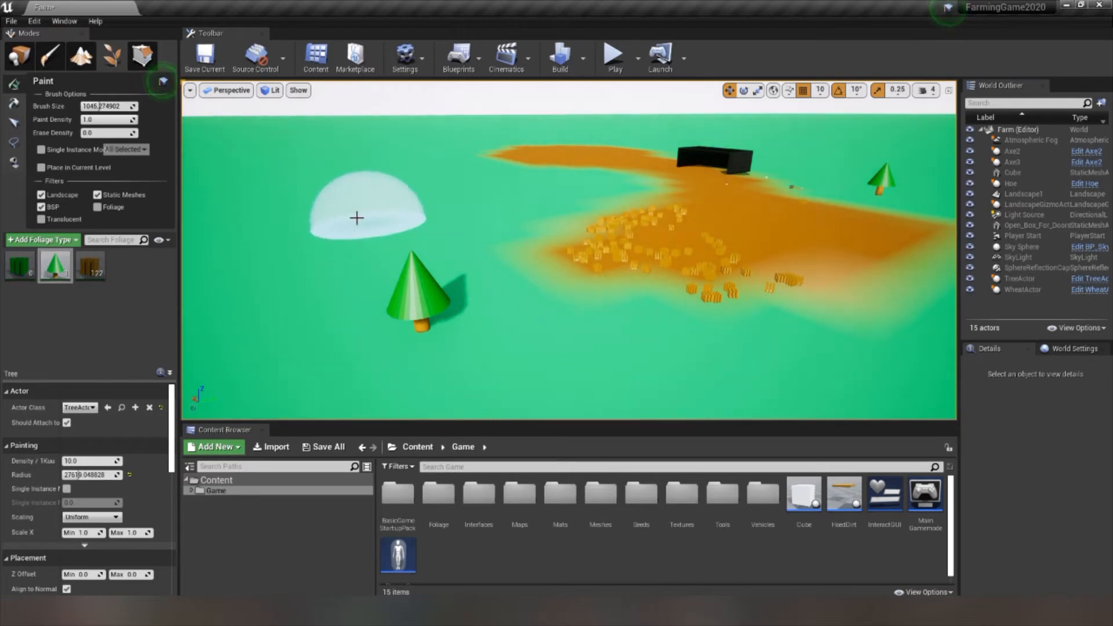
- Set the Tree radius to about 1905 and paint a row of widely spaced trees on the grass near the wheat patch
right_click_drag(330, 214, 297, 227)
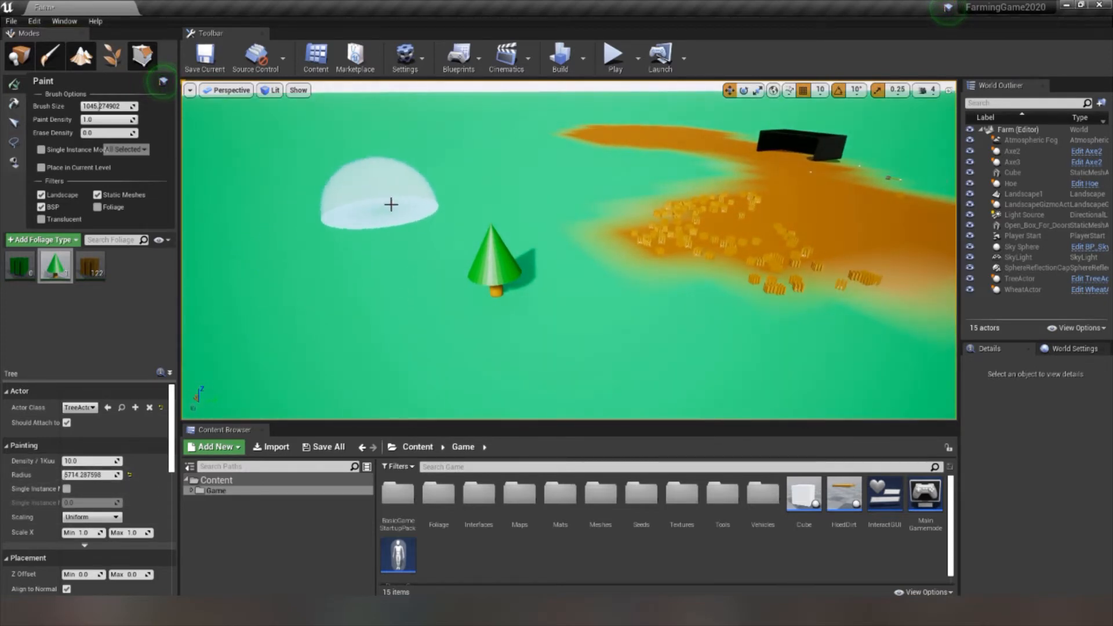
right_click_drag(286, 180, 249, 347)
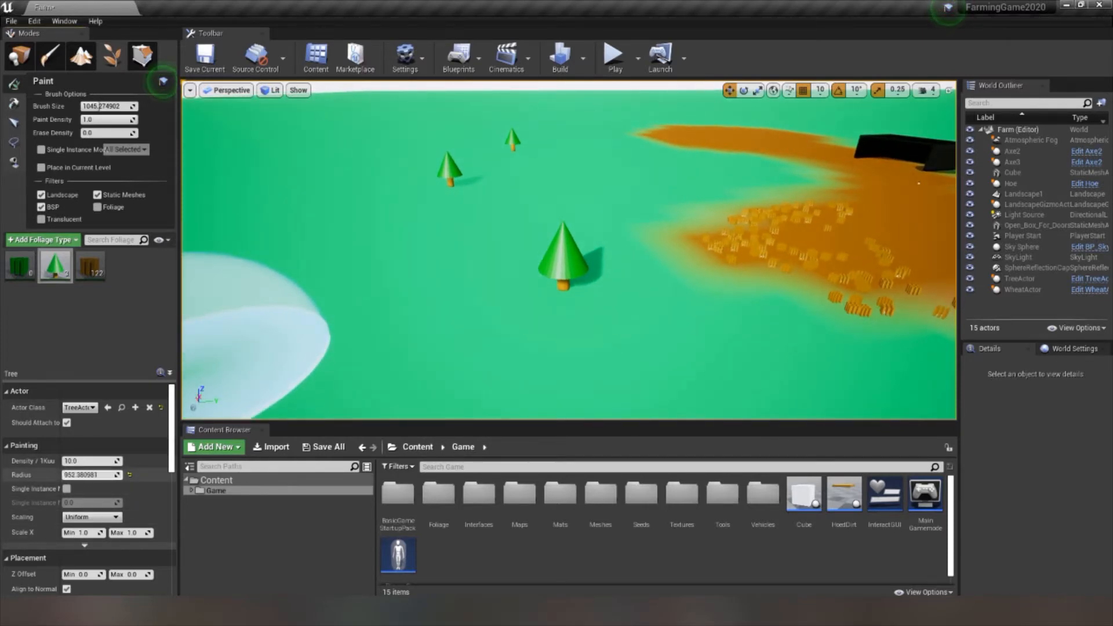
left_click_drag(232, 327, 351, 170)
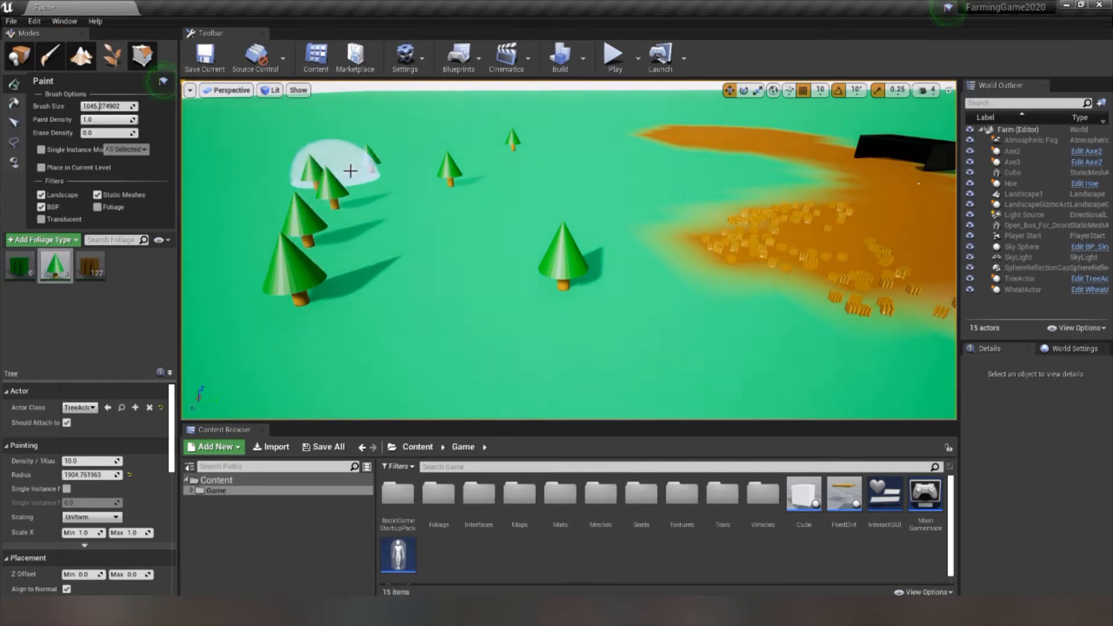
- Raise the camera speed to 7 and paint a ring of spaced trees around the whole dirt area
key("s")
mouse_move(406, 137)
right_mouse_down()
mouse_move(374, 145)
mouse_move(386, 148)
mouse_move(382, 168)
mouse_move(371, 151)
mouse_move(437, 167)
right_mouse_up()
left_click(926, 90)
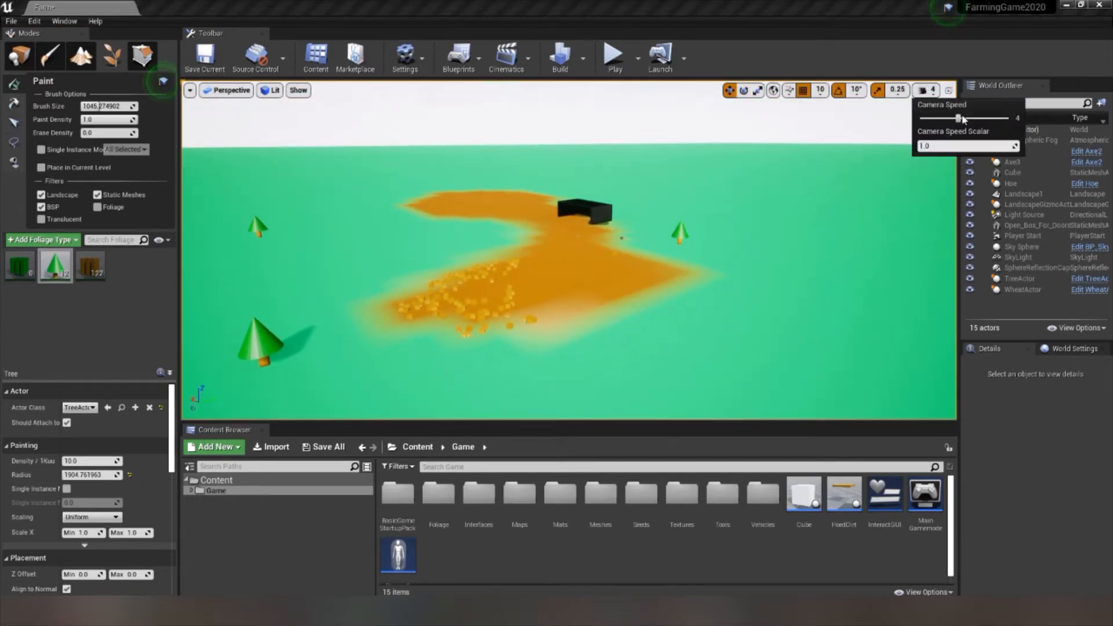
left_click_drag(991, 118, 997, 118)
key("s")
right_click_drag(719, 191, 710, 220)
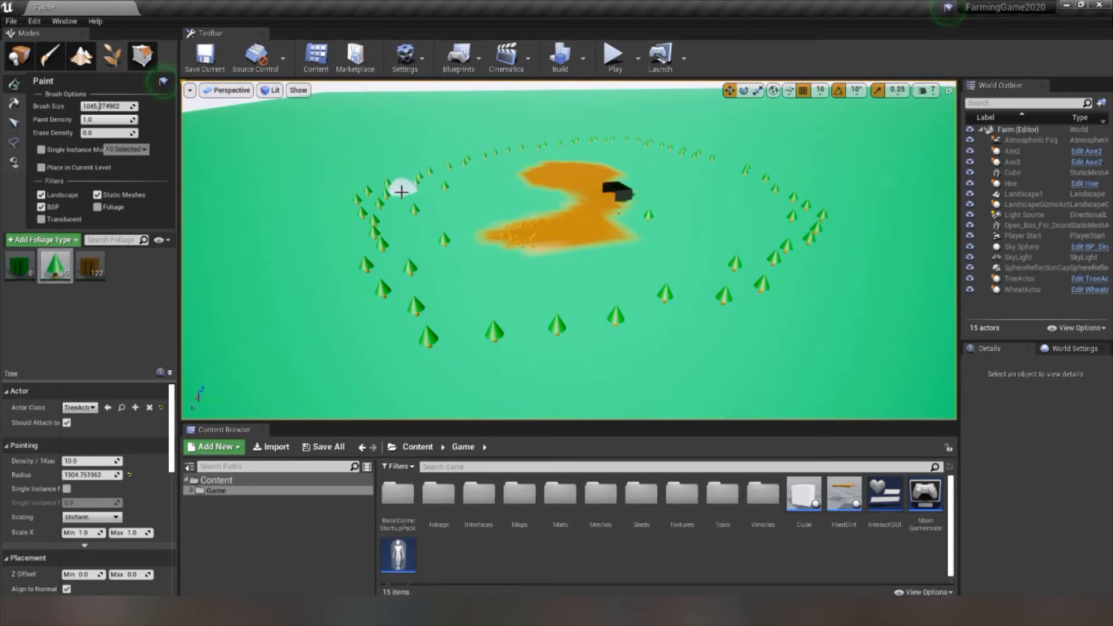
left_click(401, 191)
- Paint additional trees along the ring to thicken it on the far side of the farm
mouse_move(401, 191)
right_mouse_down()
mouse_move(382, 145)
mouse_move(380, 197)
mouse_move(521, 226)
mouse_move(510, 242)
right_mouse_up()
key("w")
key("s")
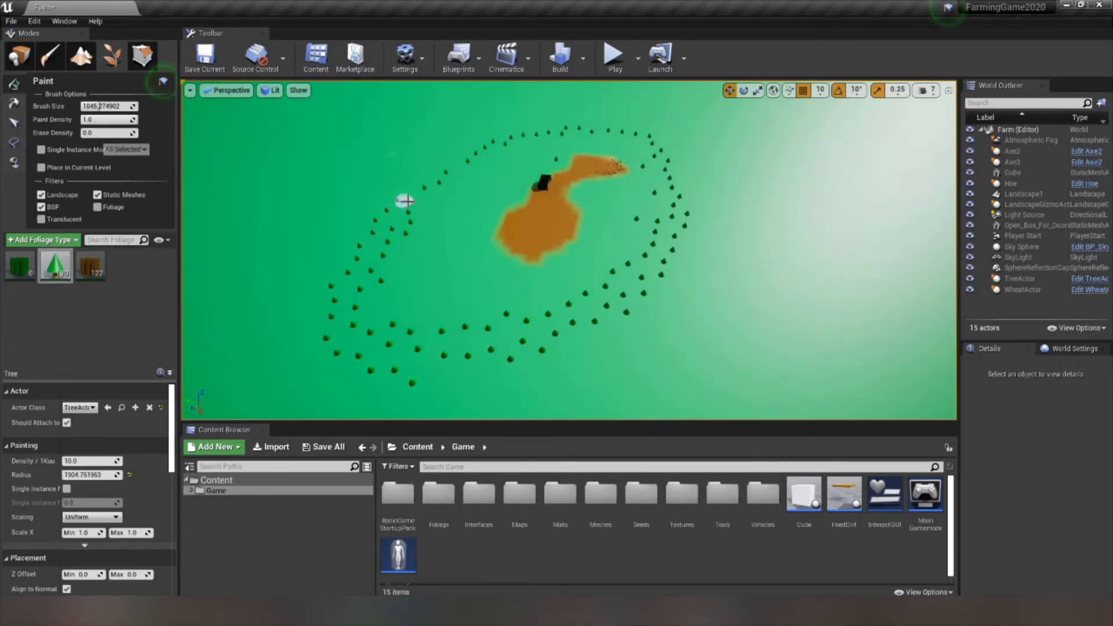
- Examine the painted tree ring around the farm from above and from close to the wheat patch
key("w")
key("d")
mouse_move(422, 201)
right_mouse_down()
mouse_move(360, 168)
mouse_move(261, 179)
mouse_move(224, 145)
mouse_move(261, 165)
mouse_move(223, 159)
mouse_move(293, 156)
mouse_move(279, 183)
mouse_move(283, 139)
mouse_move(271, 188)
mouse_move(226, 188)
mouse_move(197, 170)
right_mouse_up()
key("s")
key("a")
key("w")
key("s")
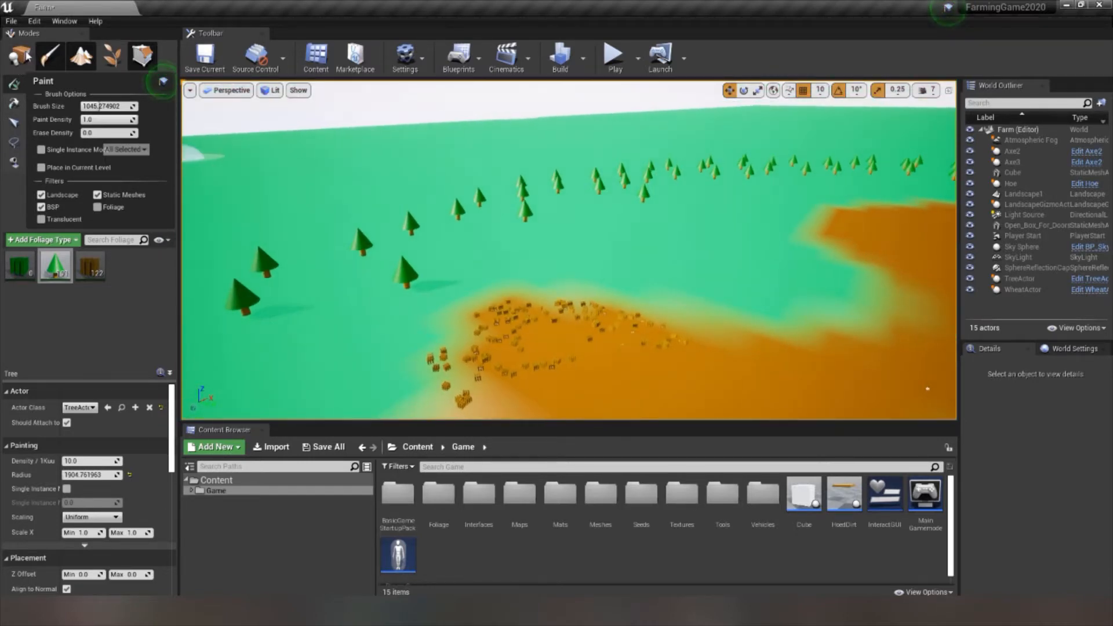
- Leave foliage painting for placement mode and save all modified content
left_click(19, 56)
left_click(323, 446)
left_click(661, 412)
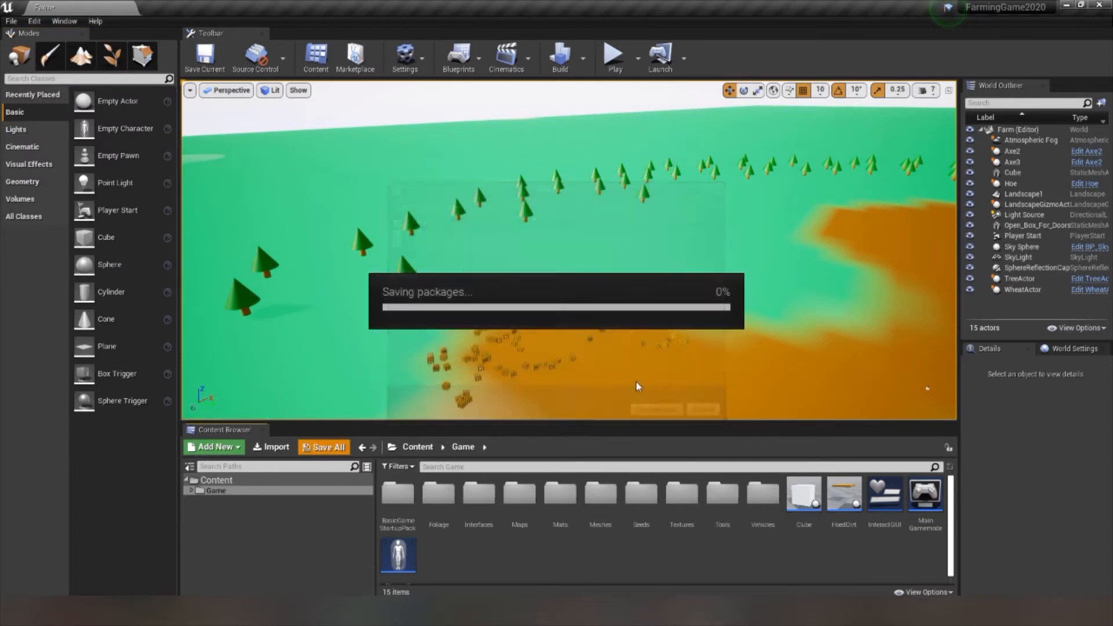
- Play-test the level by walking up to the single wheat clump on the dirt, and end the test
left_click(614, 54)
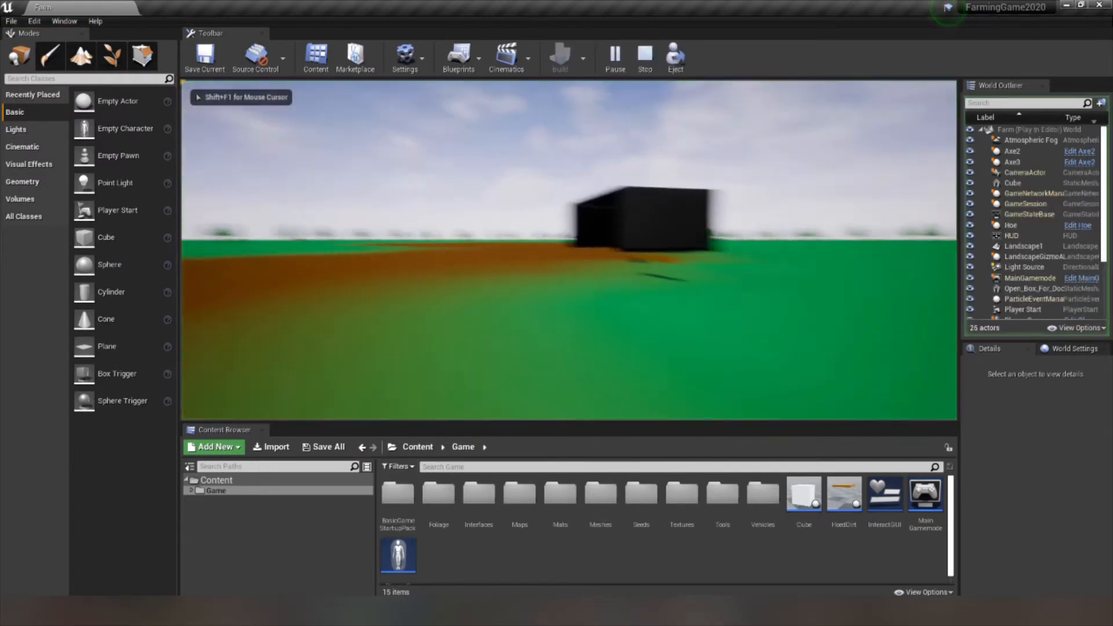
key("w")
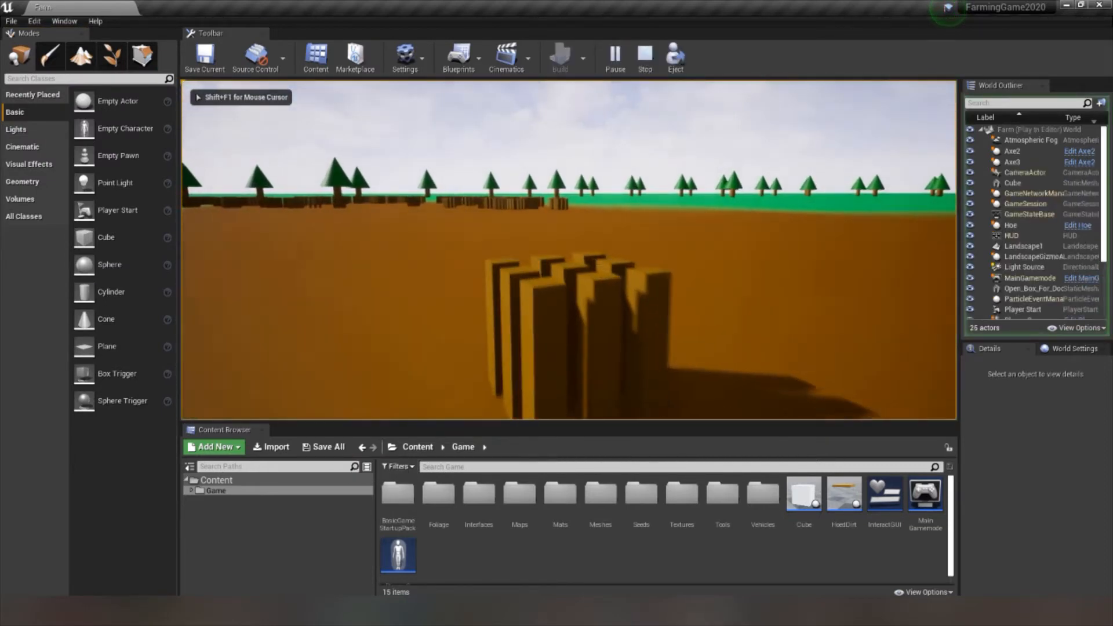
key("s")
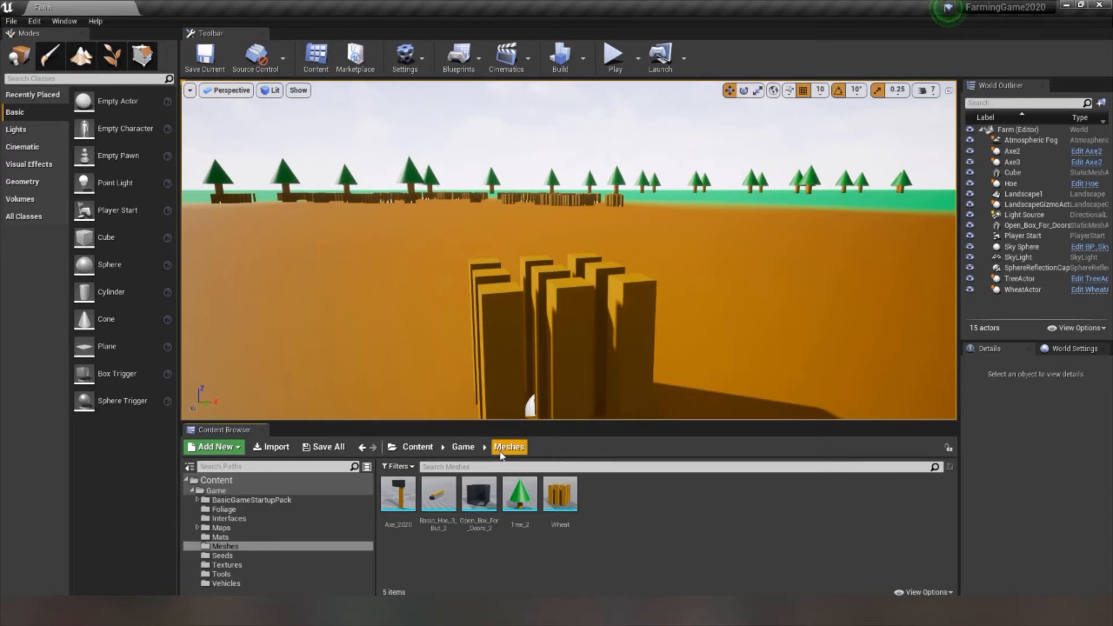
- Return to the Game content folder and examine the farm from above and the lone wheat clump up close
left_click(463, 448)
key("s")
right_click_drag(519, 385, 672, 426)
key("w")
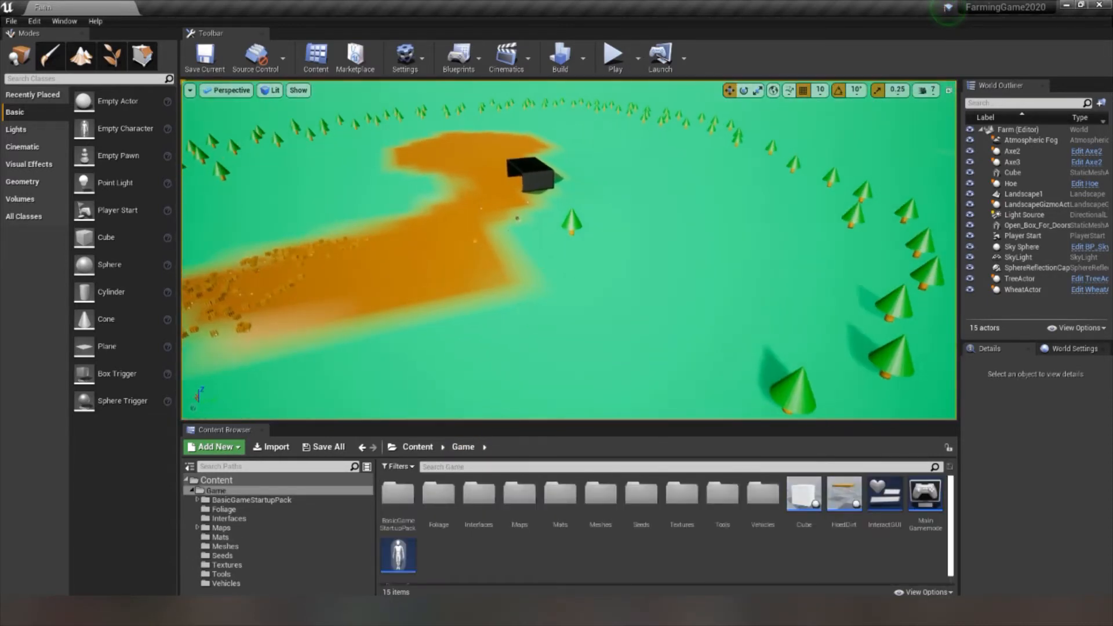
key("w")
right_click_drag(531, 273, 441, 249)
right_click_drag(432, 257, 502, 229)
left_click(500, 238)
key("w")
left_click(447, 326)
key("s")
mouse_move(446, 326)
right_mouse_down()
mouse_move(621, 331)
mouse_move(441, 322)
right_mouse_up()
key("w")
key("w")
mouse_move(626, 314)
right_mouse_down()
mouse_move(680, 391)
mouse_move(638, 325)
right_mouse_up()
key("s")
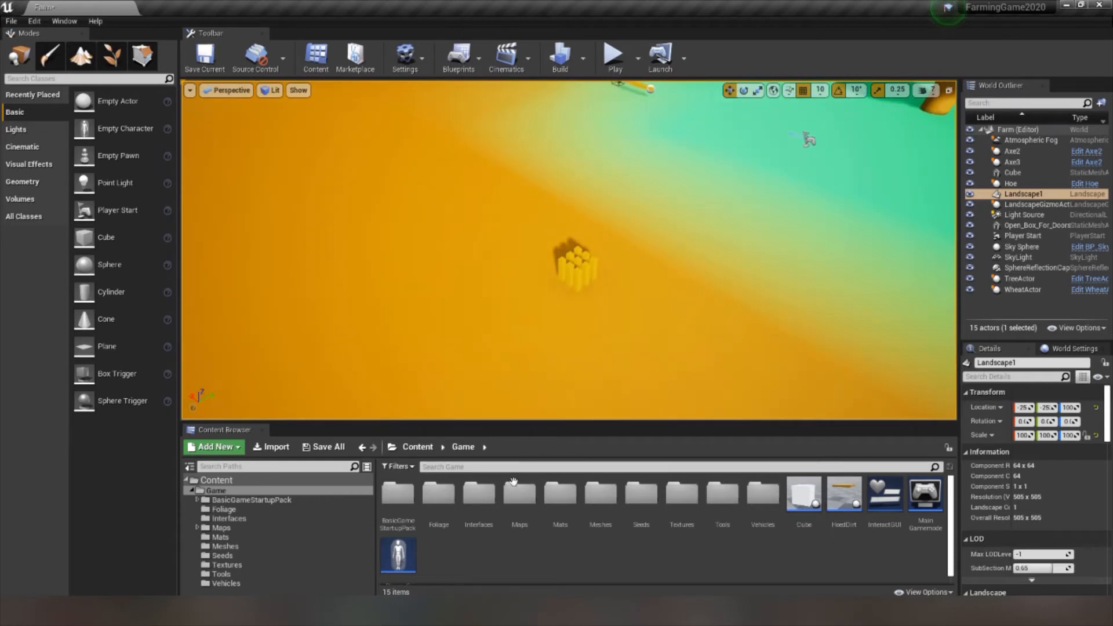
- Open WheatActor from the Foliage folder, set its StaticMesh collision preset to OverlapAll, and compile the blueprint
double_click(439, 494)
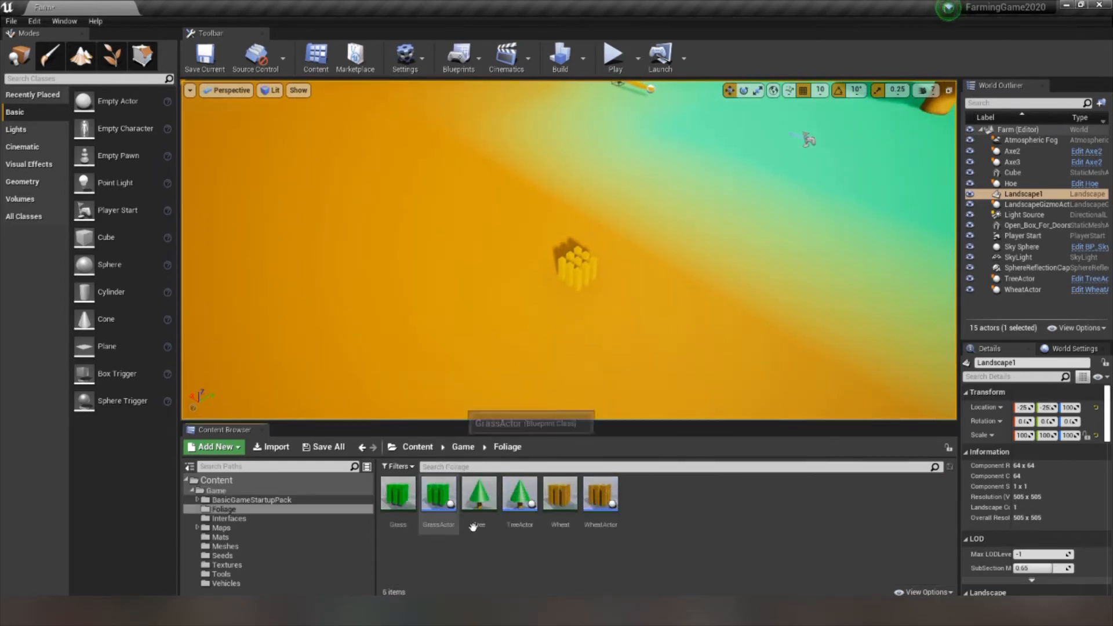
double_click(600, 525)
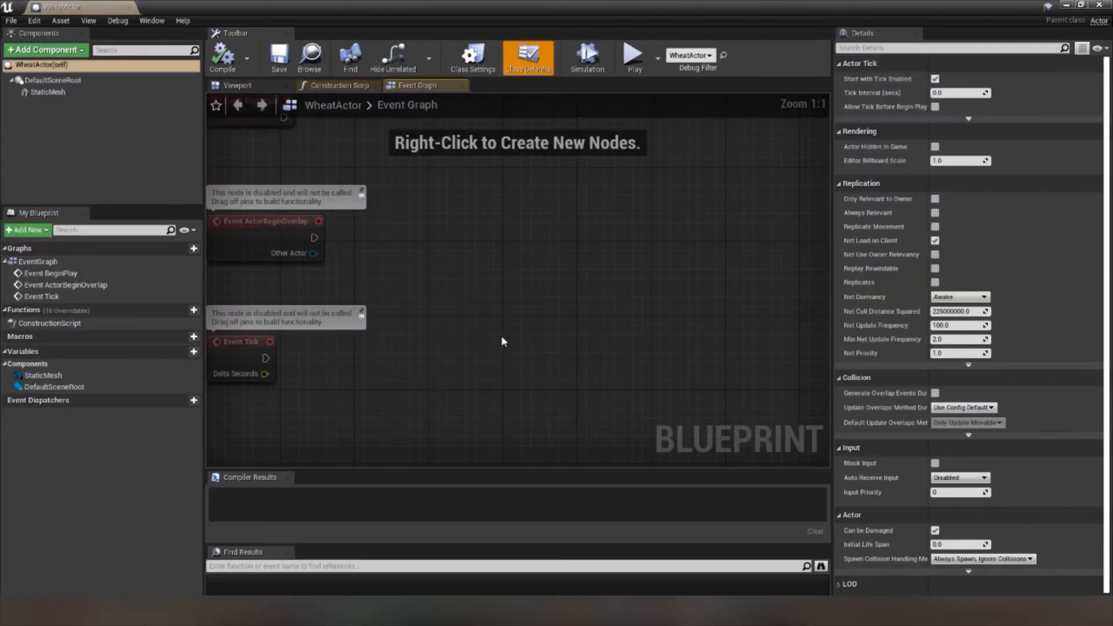
left_click(47, 92)
scroll(1000, 356, "down", 5)
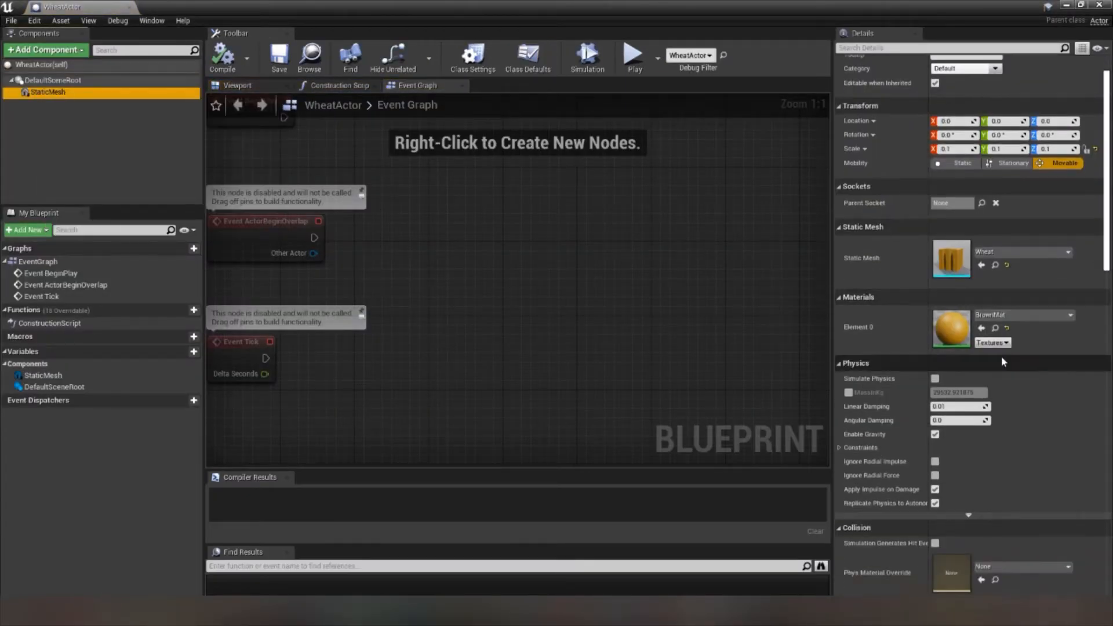
scroll(1011, 381, "down", 3)
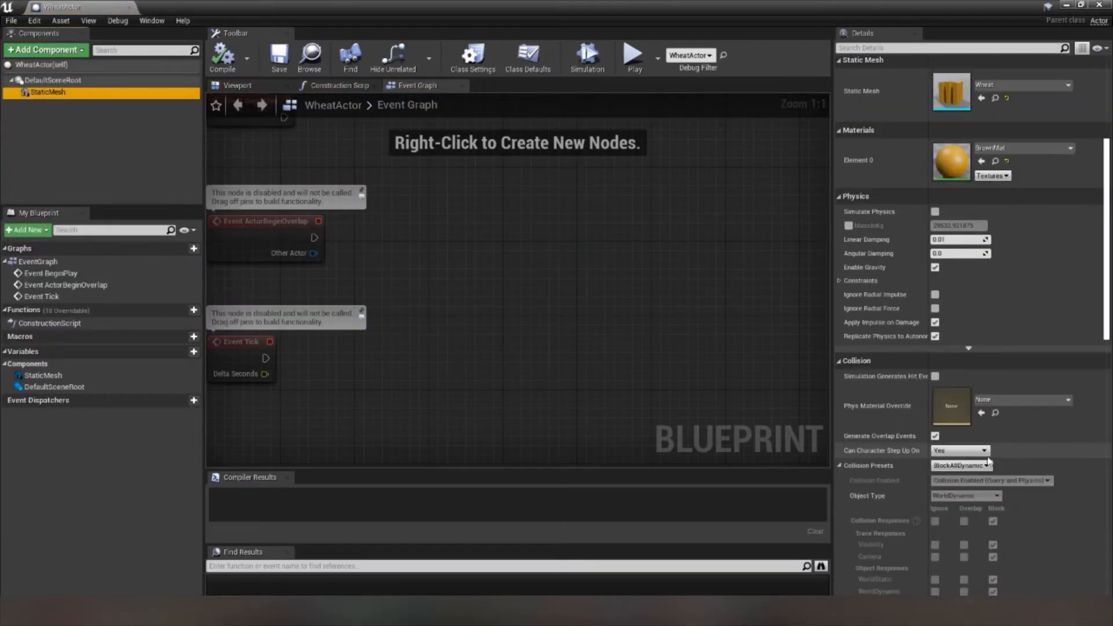
left_click(964, 467)
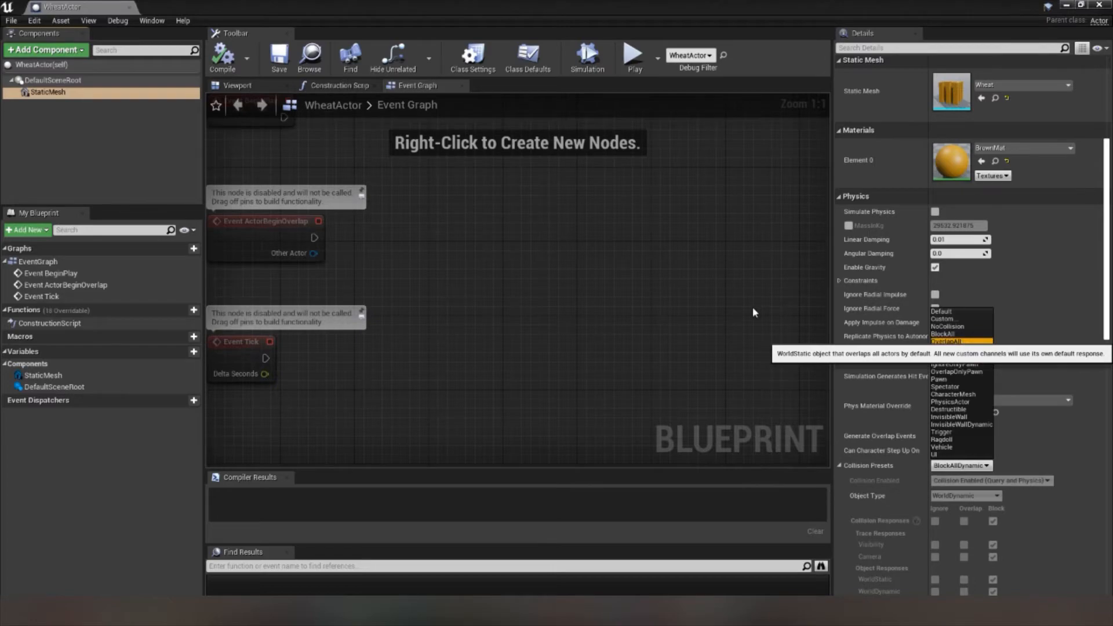
key("Return")
left_click(229, 70)
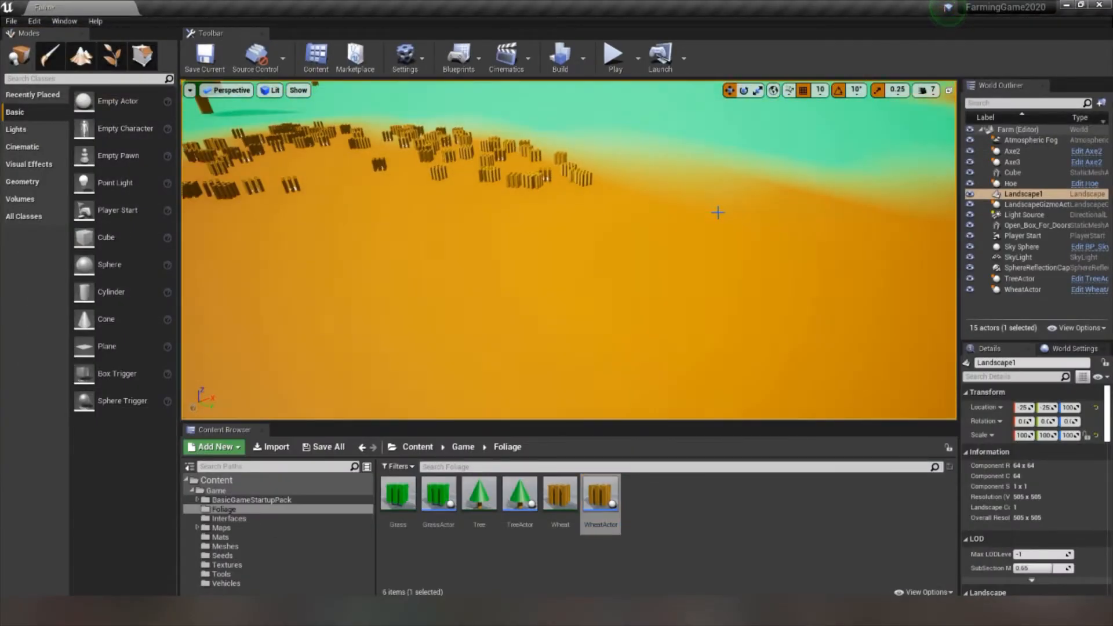
- Play-test the level by walking through the lone wheat clump and the wheat field, and end the test
right_click_drag(556, 214, 532, 193)
right_click_drag(659, 249, 652, 218)
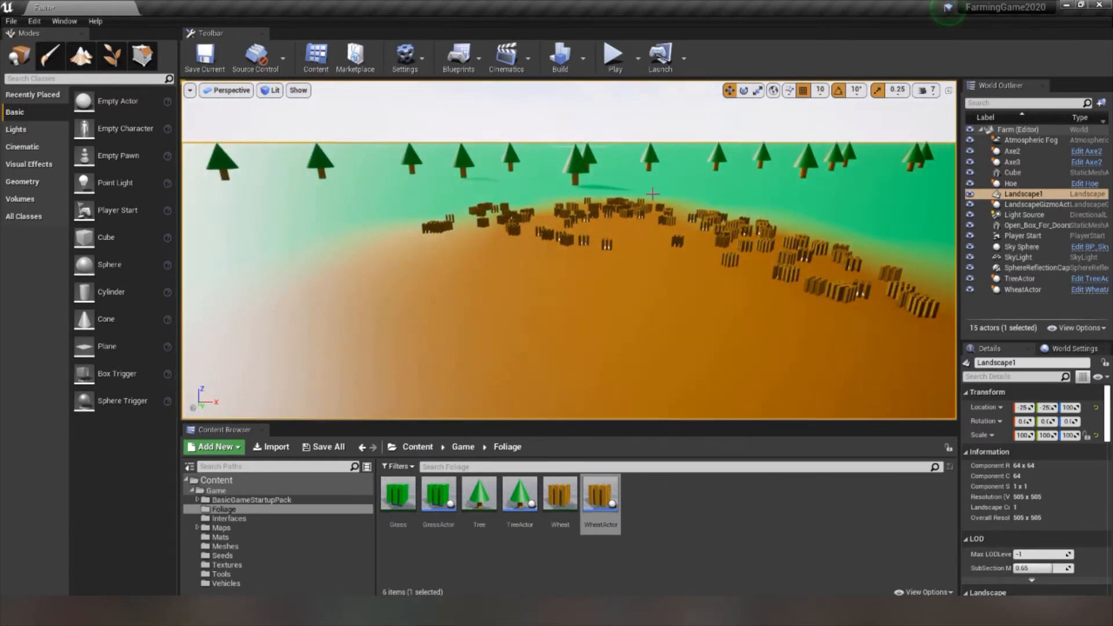
left_click(614, 54)
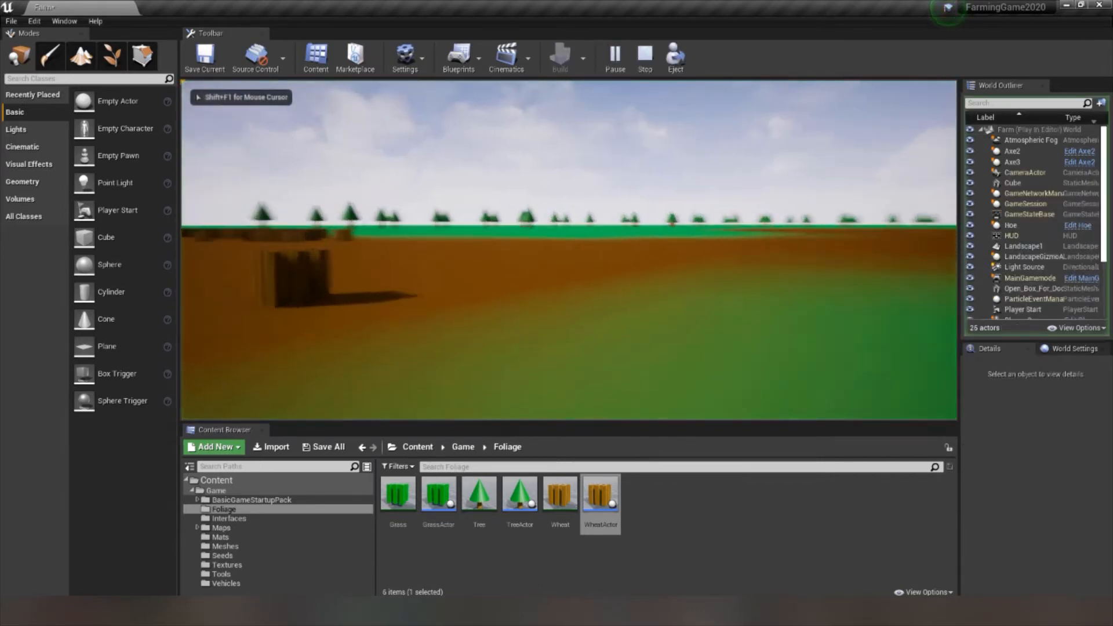
key("w")
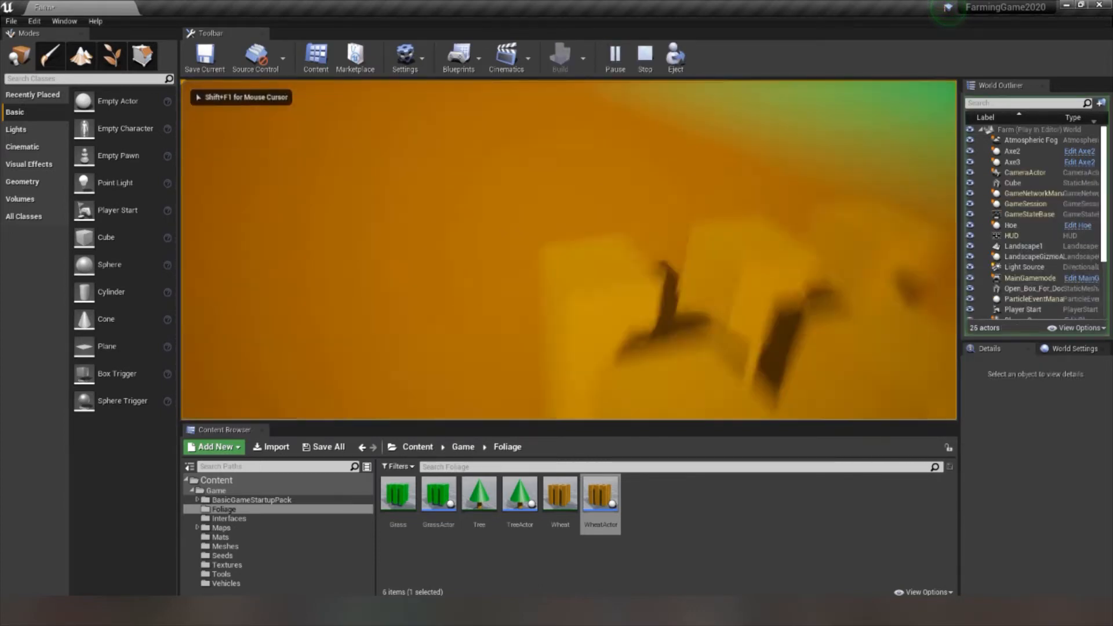
key("w")
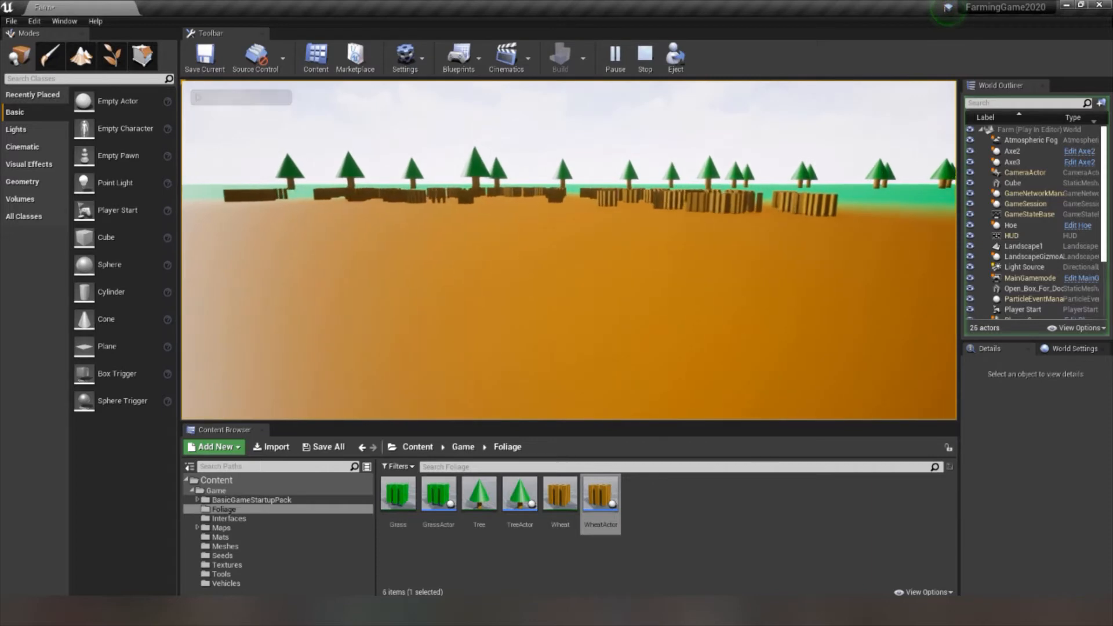
key("w")
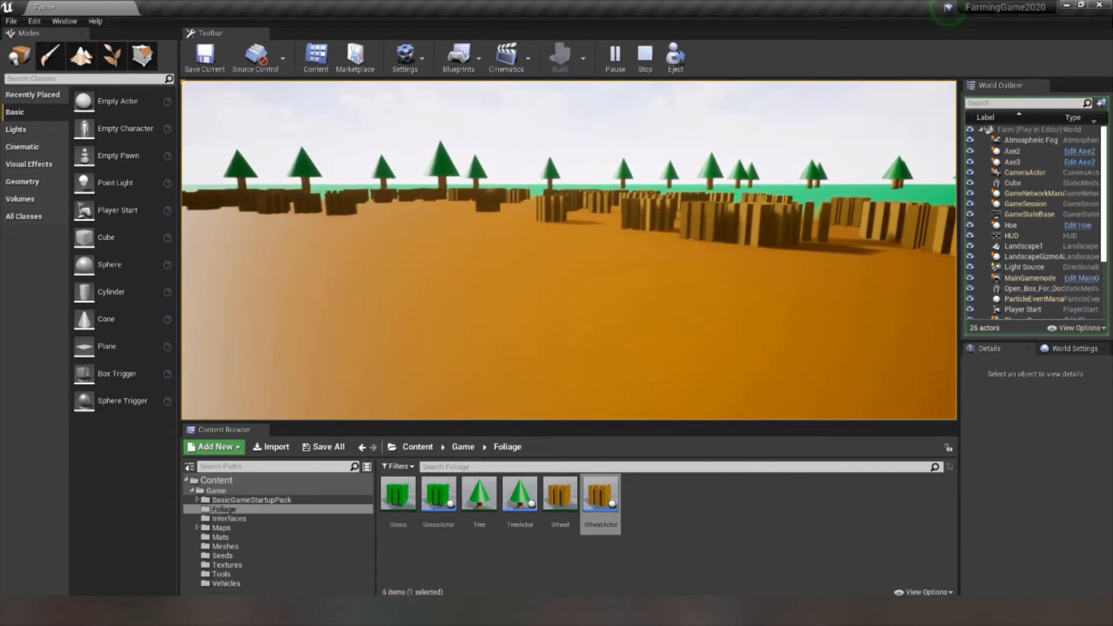
key("w")
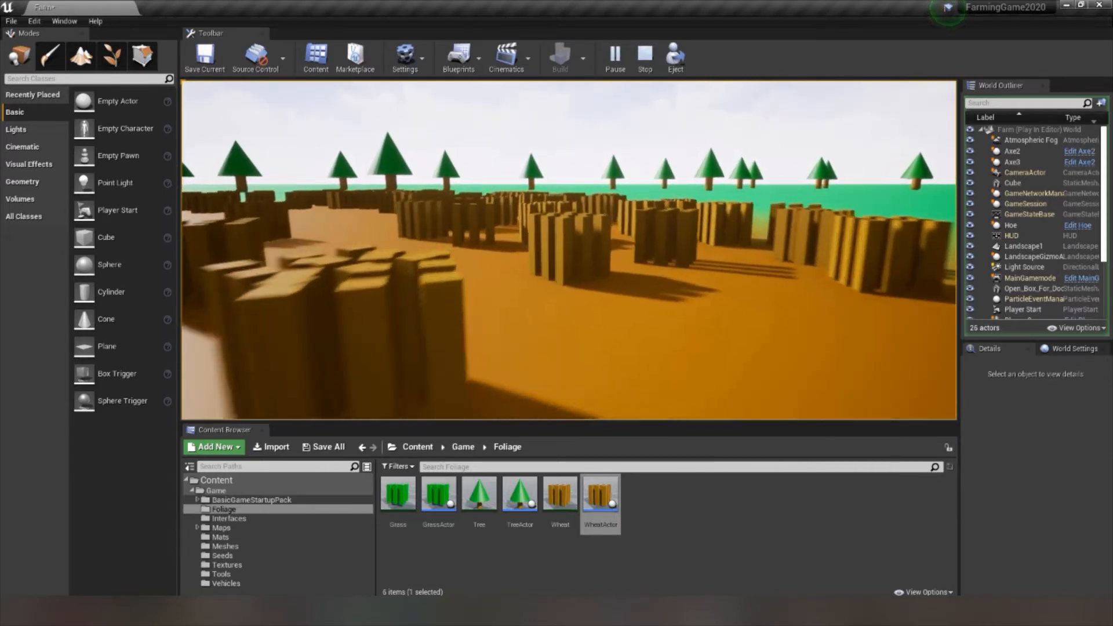
key("w")
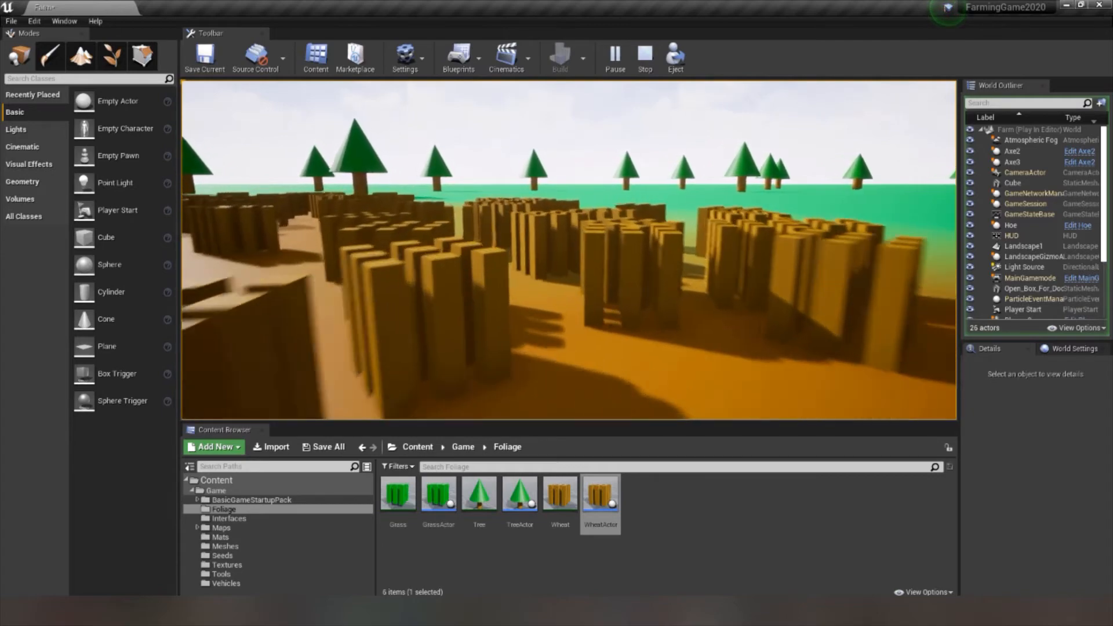
key("w")
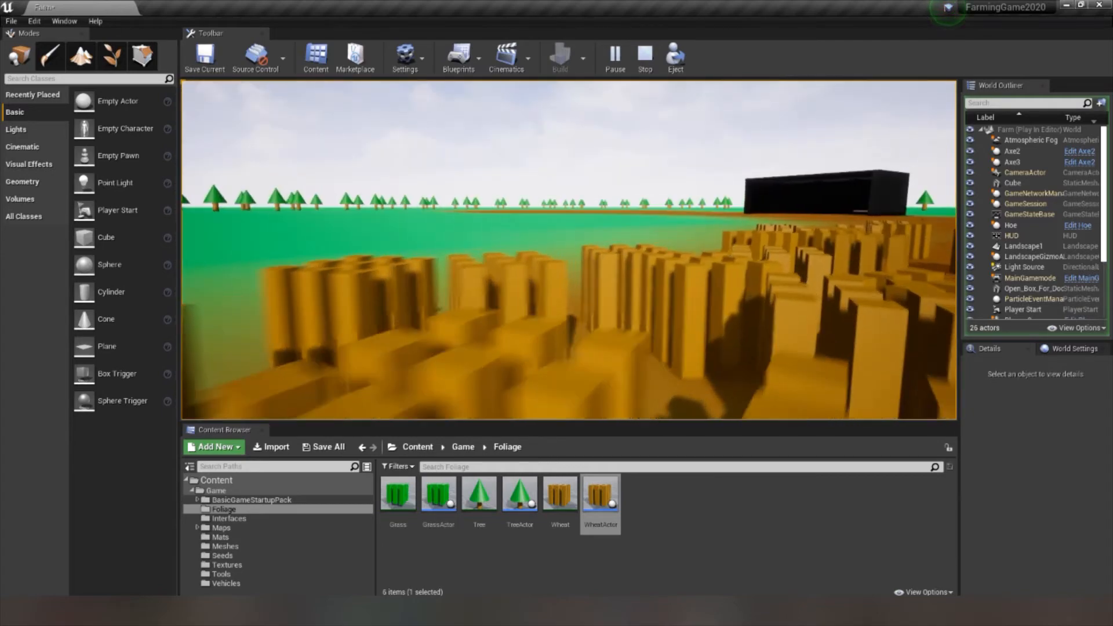
key("w")
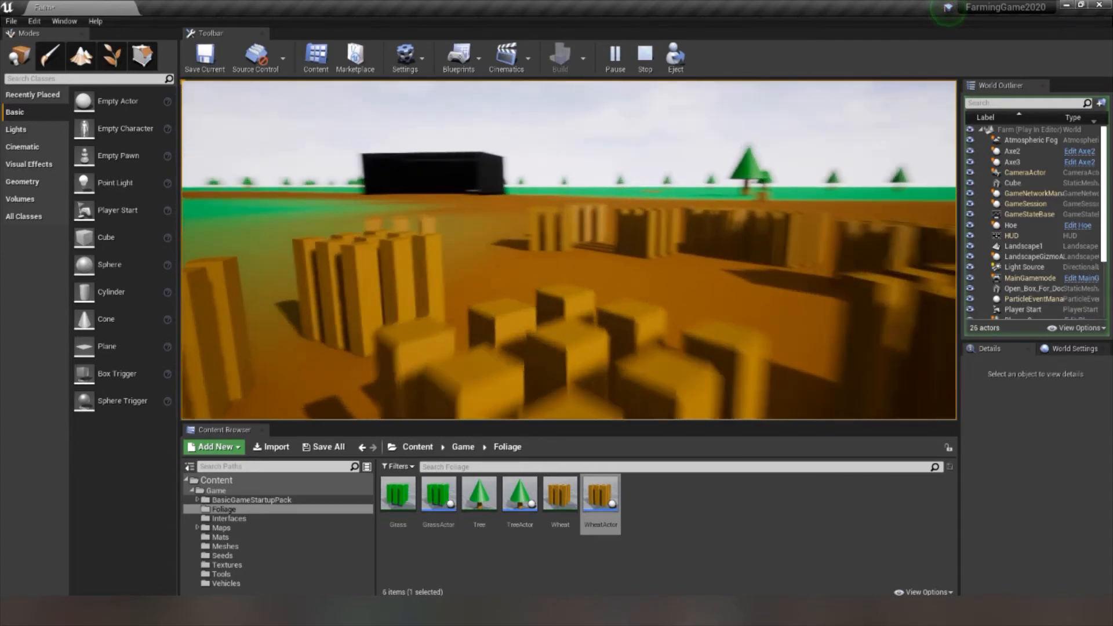
key("Escape")
- Open the Input section of the project settings and collapse the LookRight and LookUp axis mappings
left_click(412, 66)
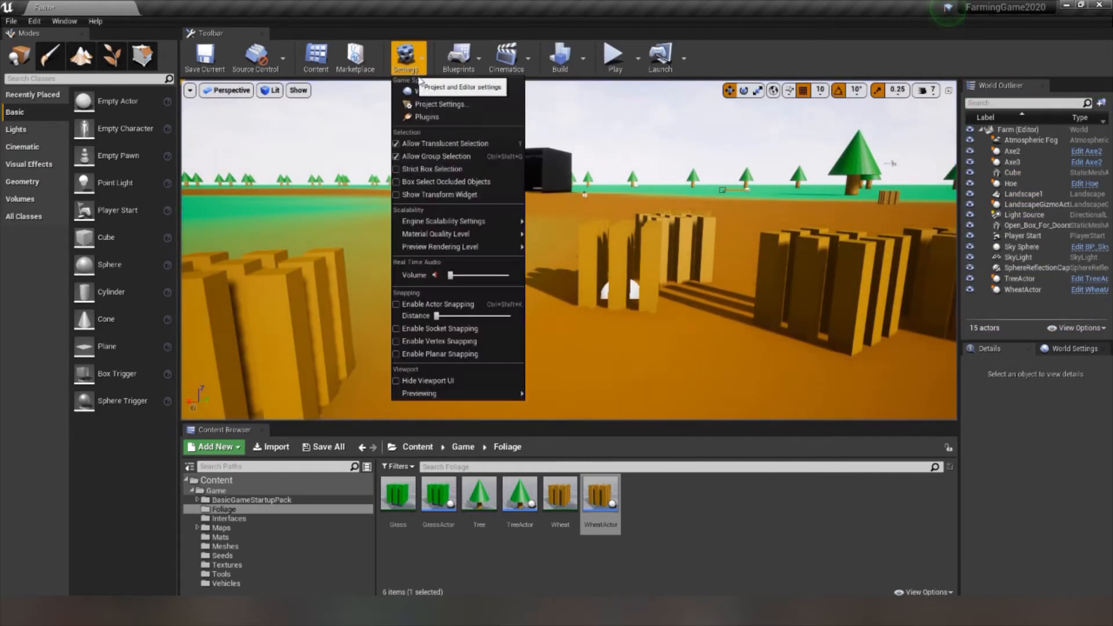
left_click(432, 100)
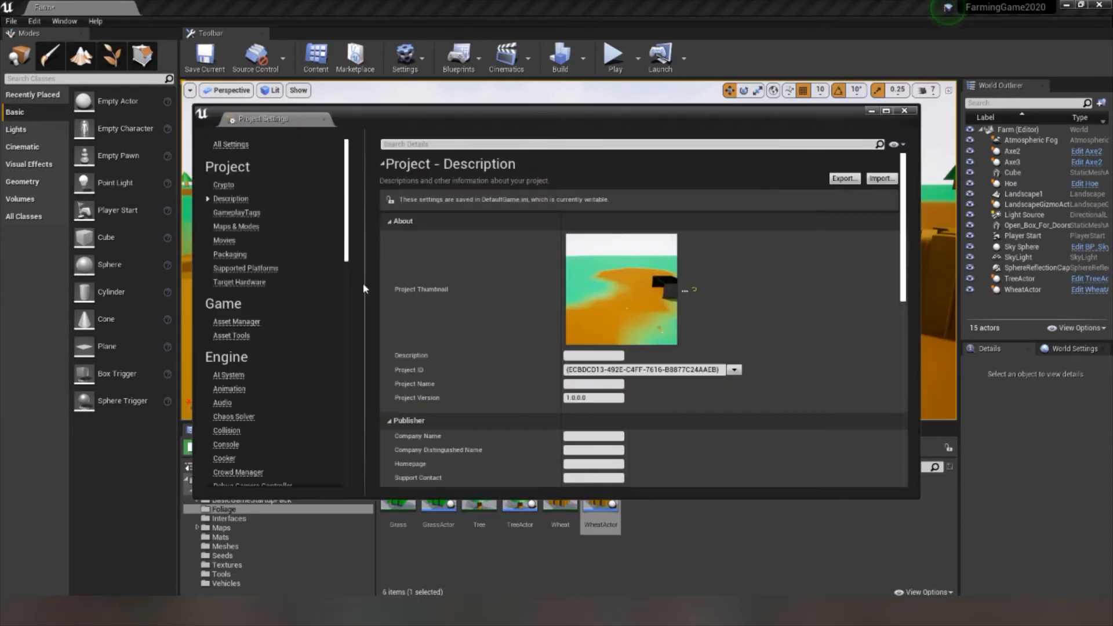
scroll(259, 383, "down", 3)
left_click(239, 480)
scroll(406, 322, "down", 5)
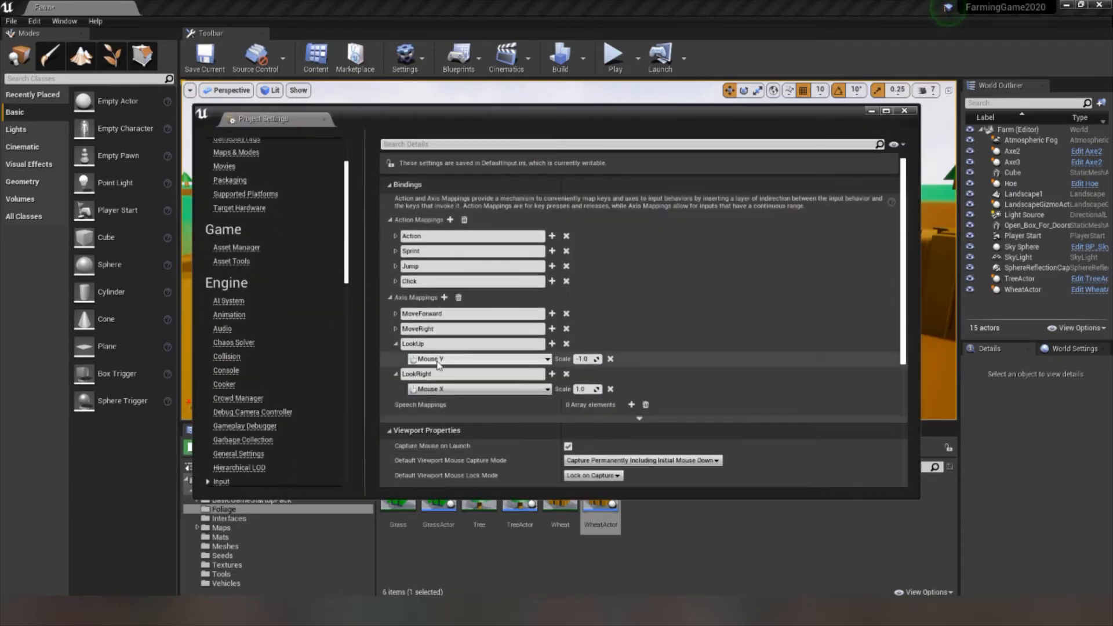
scroll(406, 321, "up", 1)
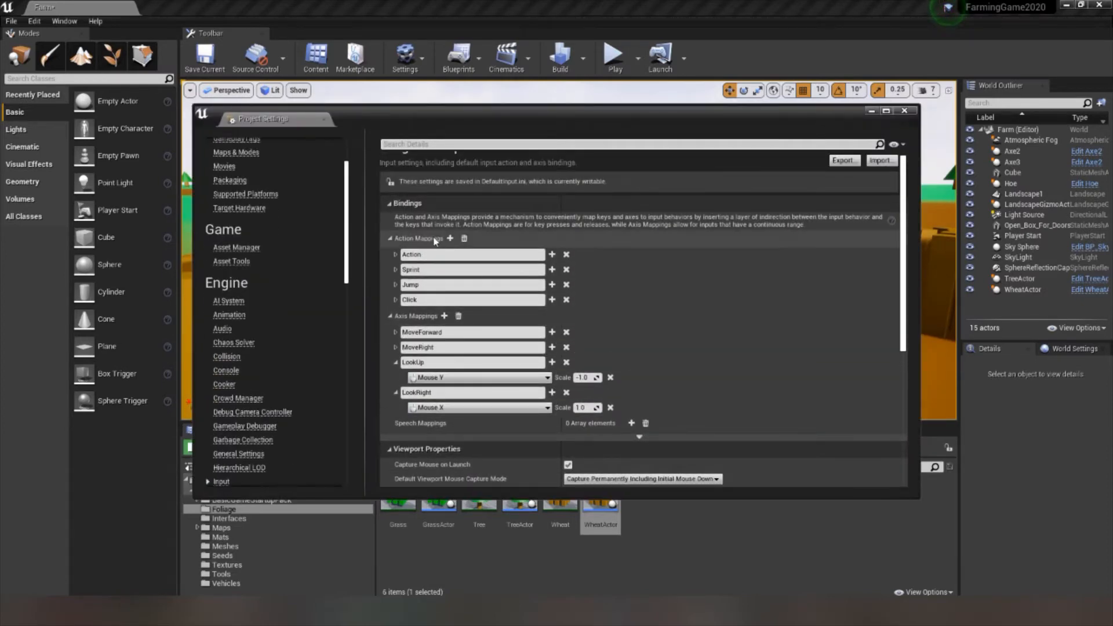
left_click(396, 393)
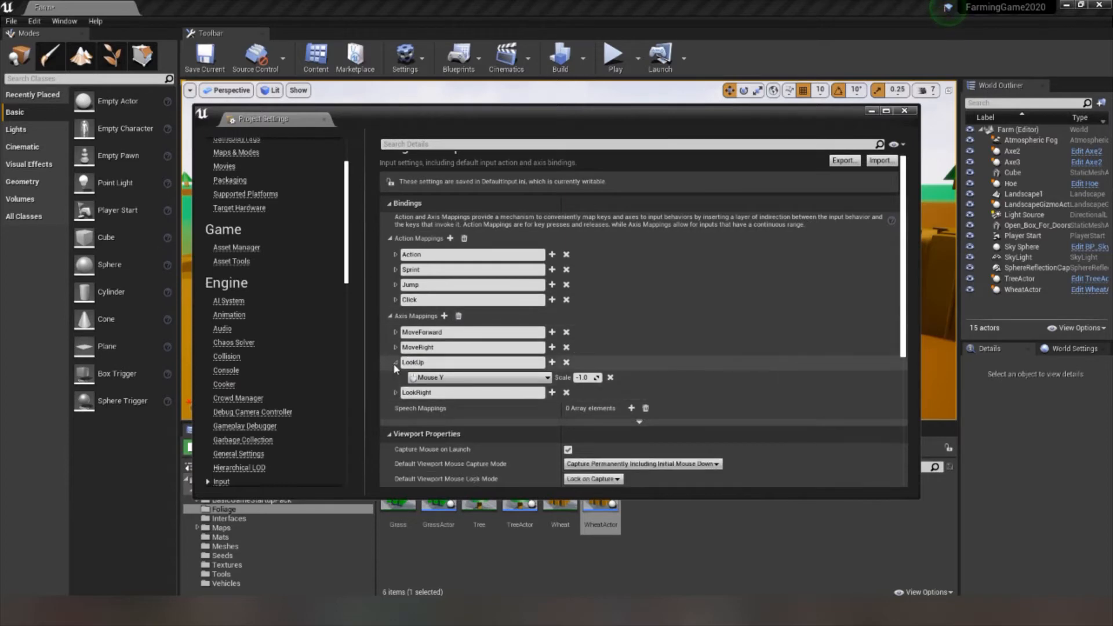
left_click(394, 362)
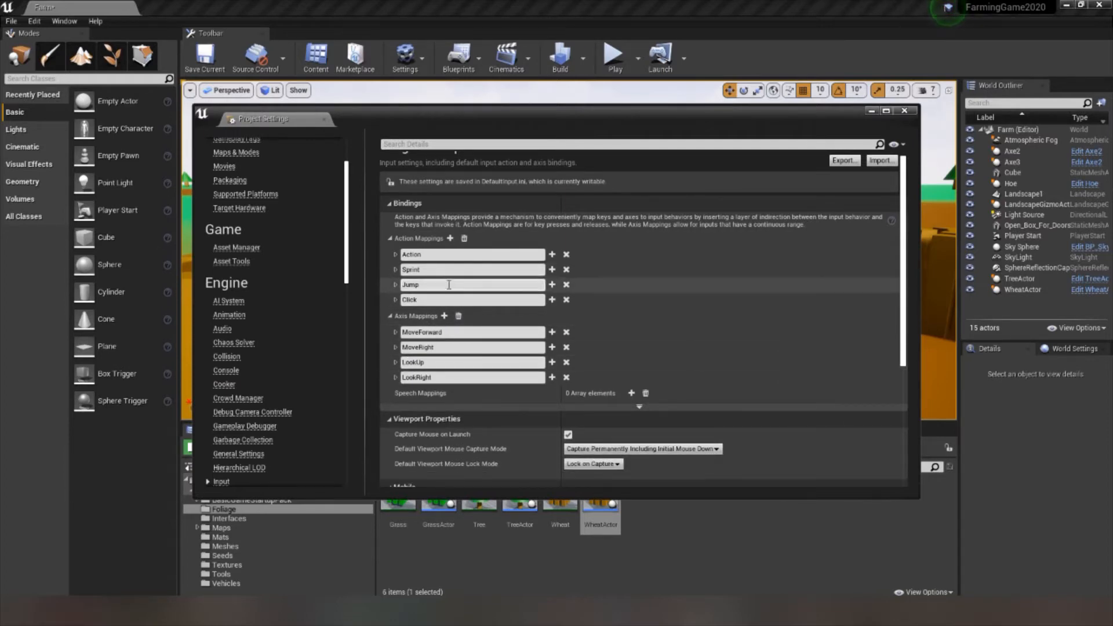
- Check which keys are bound to the Action, Sprint and Jump action mappings
left_click(396, 270)
left_click(396, 270)
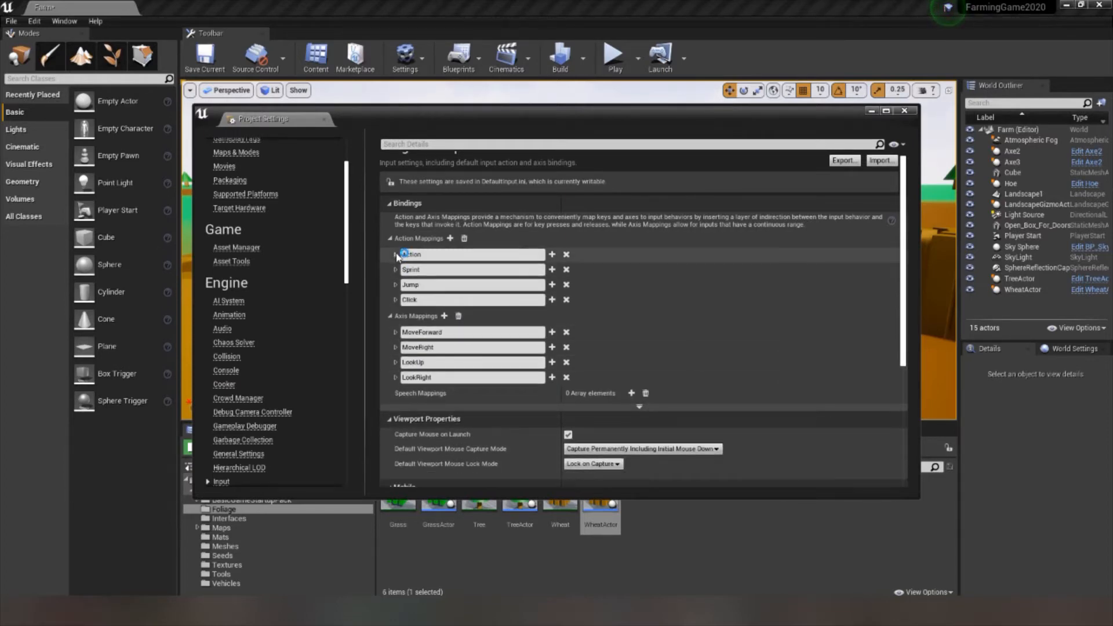
left_click(396, 254)
left_click(396, 254)
left_click(396, 270)
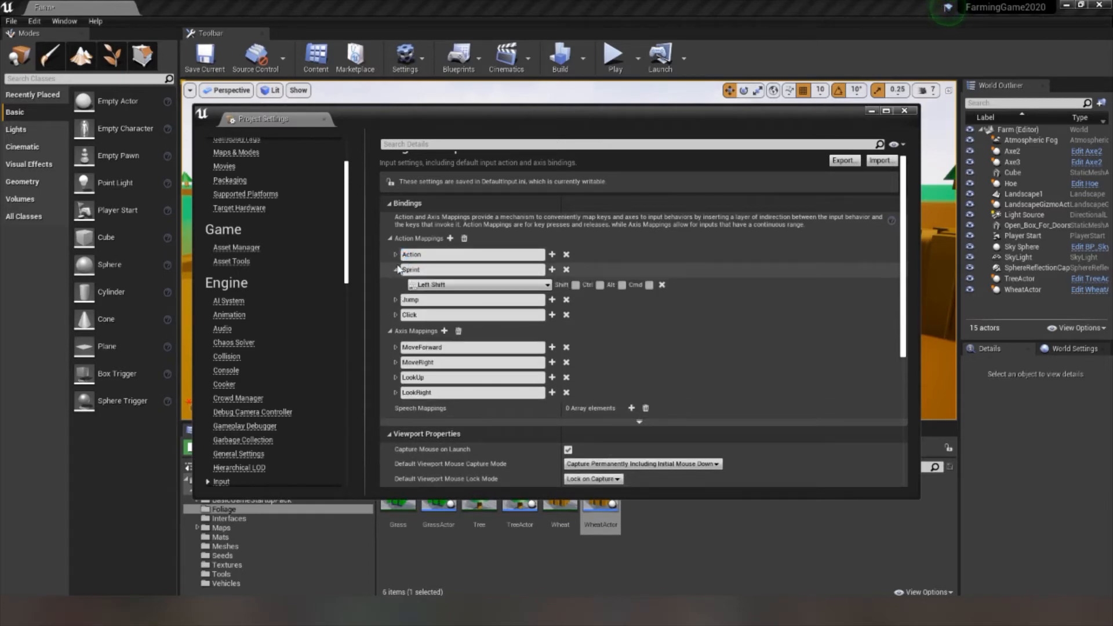
left_click(396, 270)
left_click(396, 285)
left_click(396, 284)
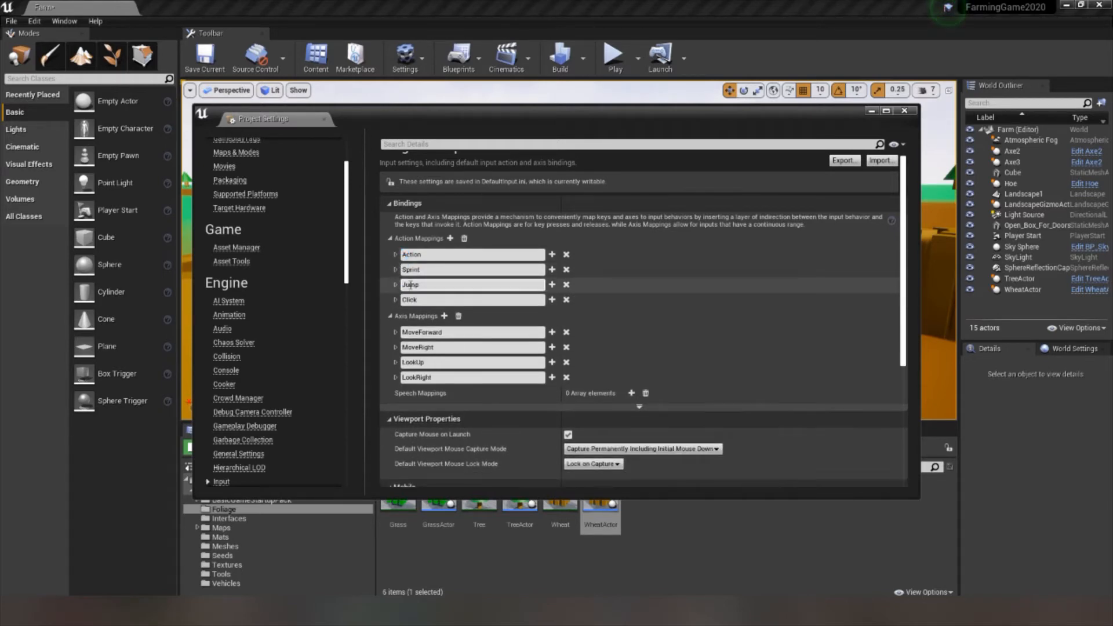
- Add an action mapping named hit and bind it to the P key
left_click(449, 238)
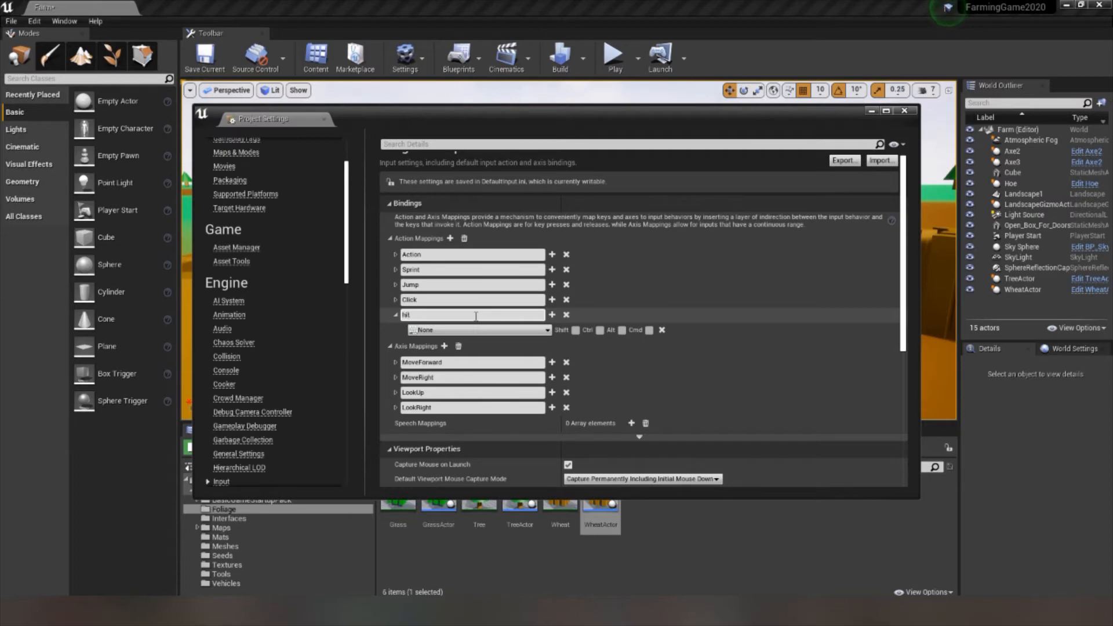
left_click(475, 330)
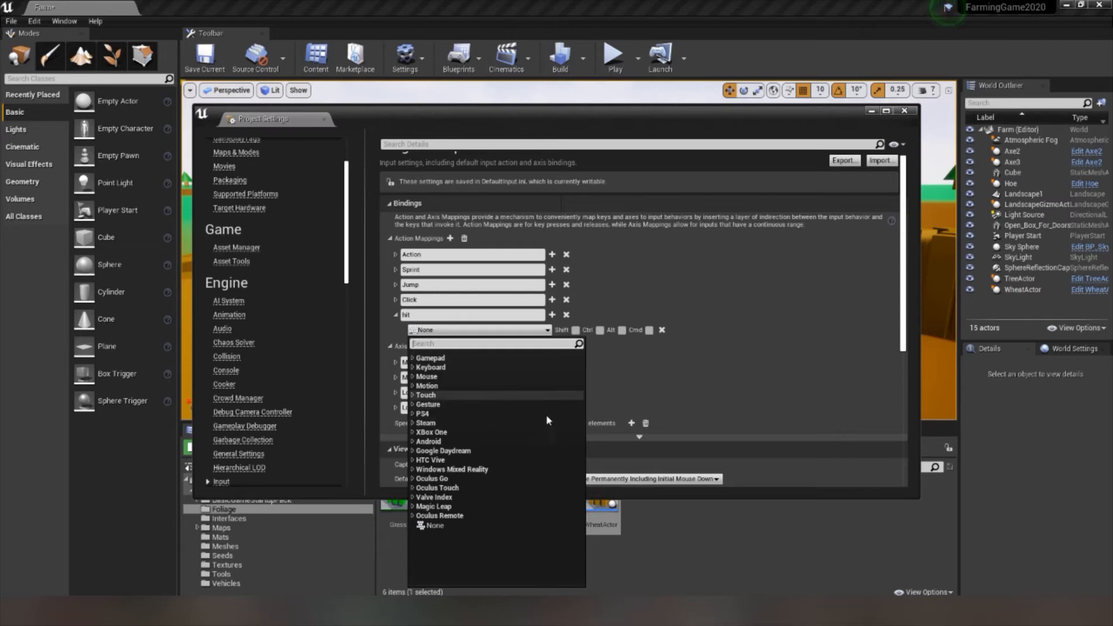
left_click(427, 329)
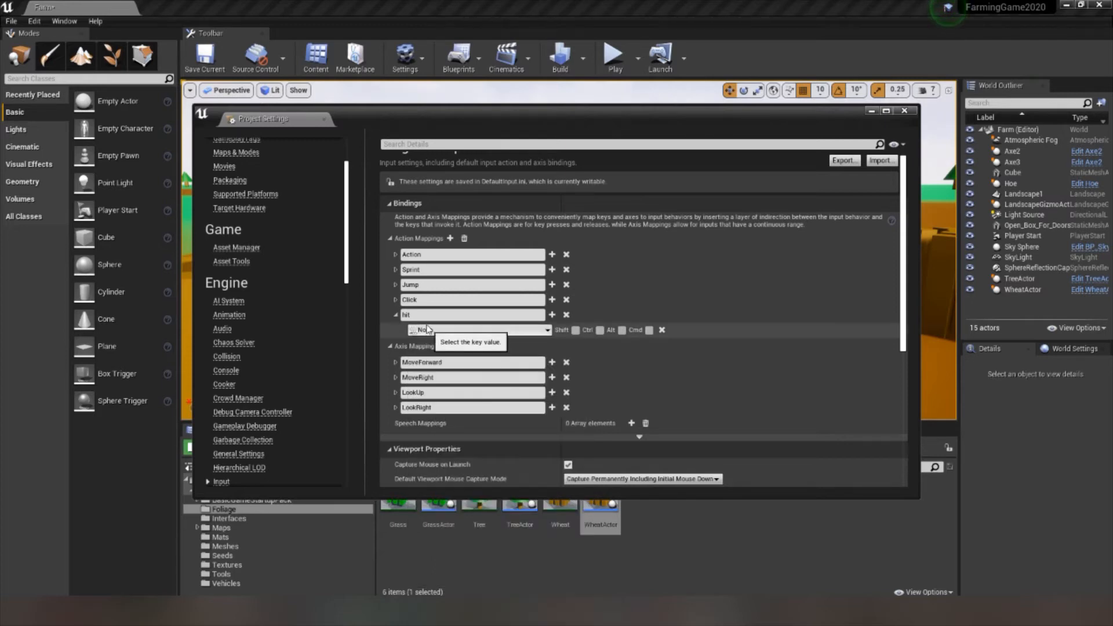
left_click(504, 330)
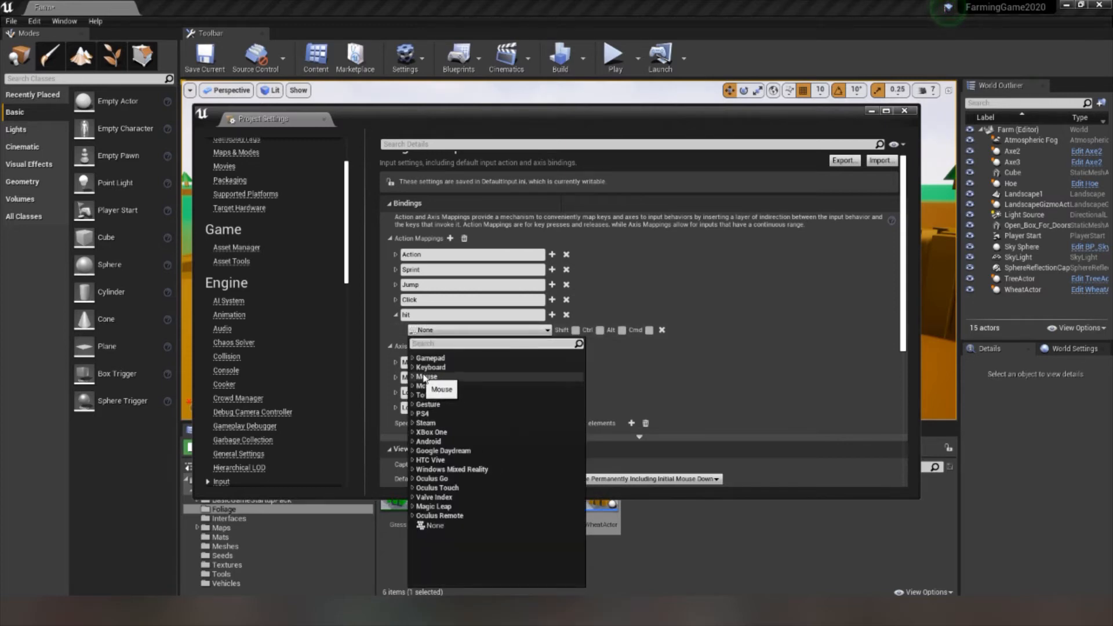
type("p")
scroll(483, 445, "down", 10)
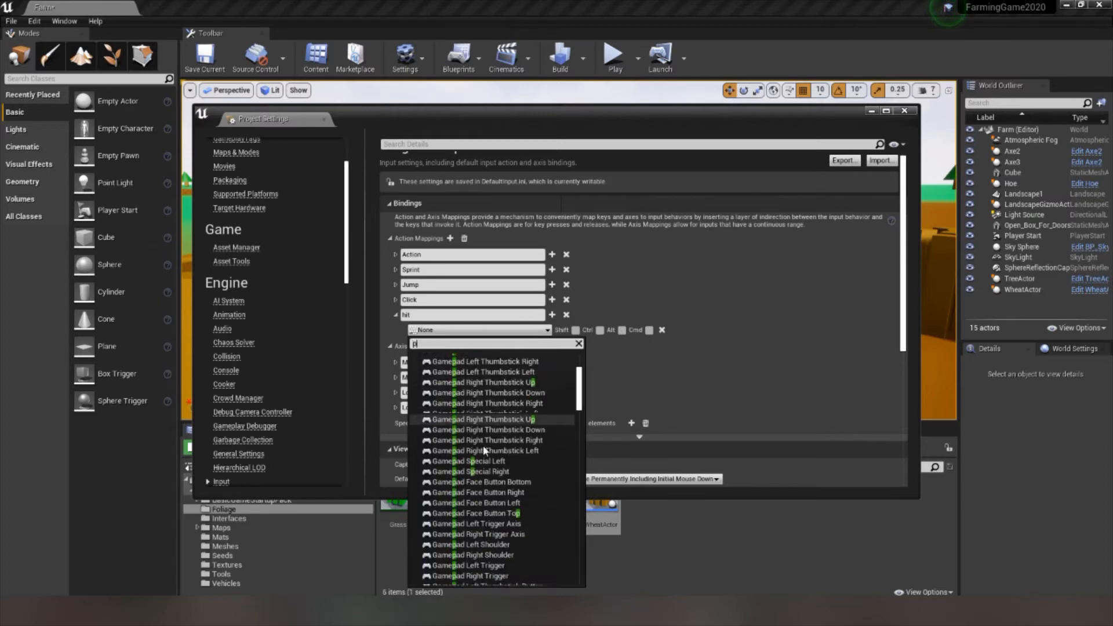
left_click(464, 555)
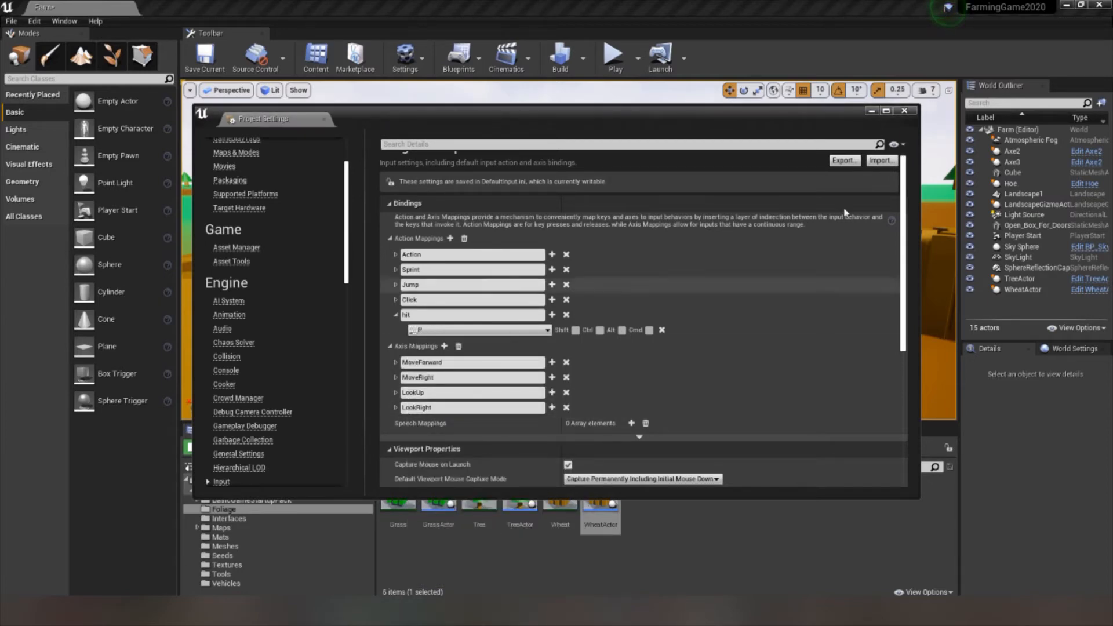
- Close the project settings and open the Player_C blueprint from the Game folder
left_click(904, 110)
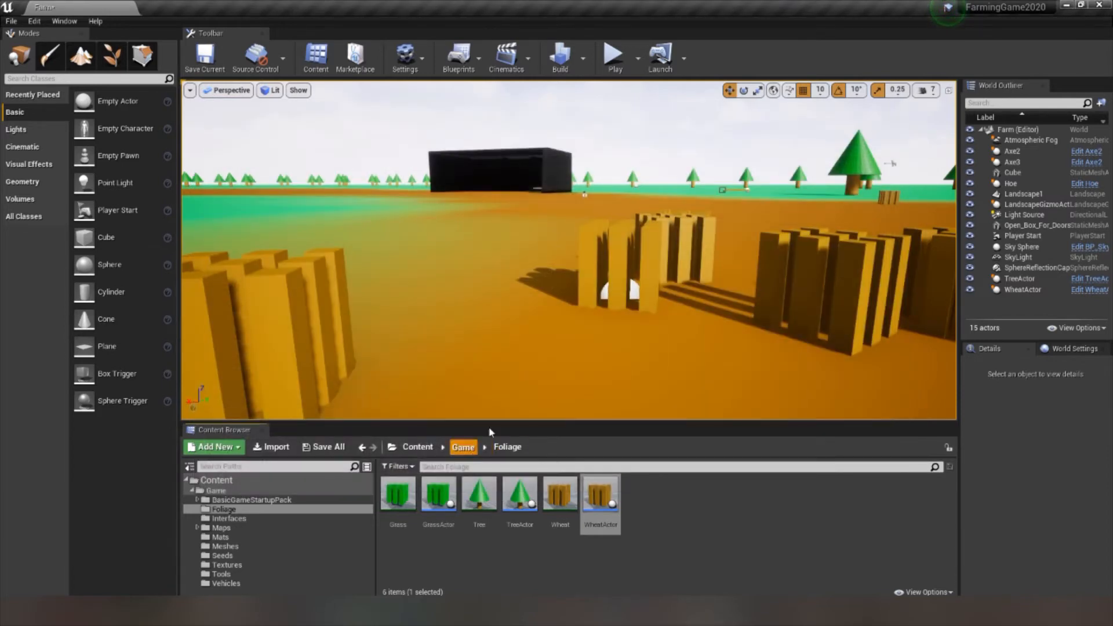
left_click(462, 447)
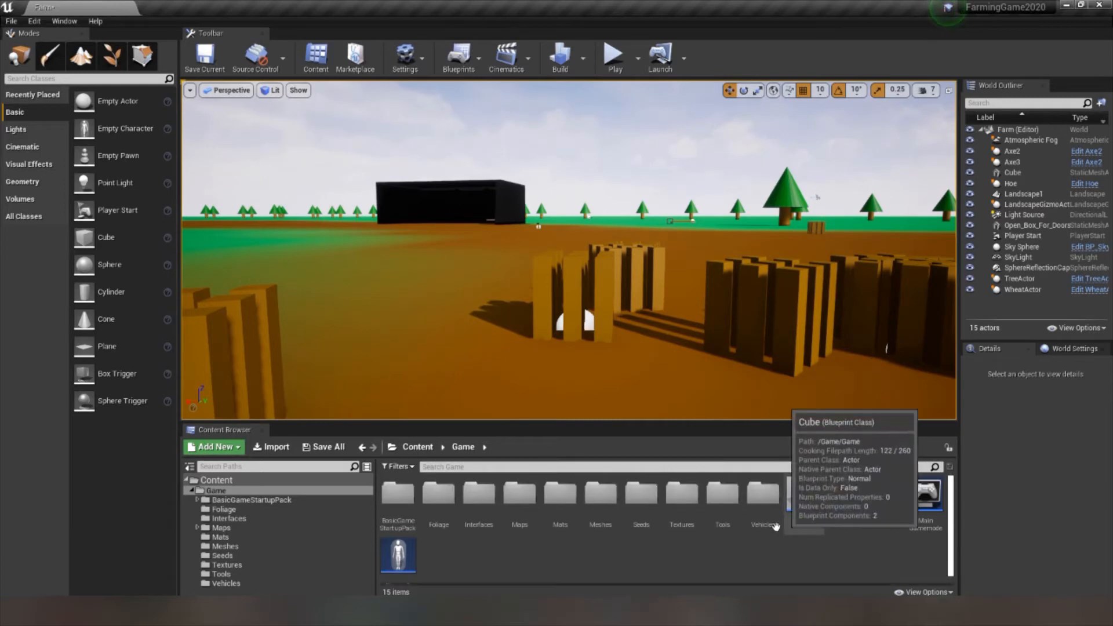
double_click(417, 558)
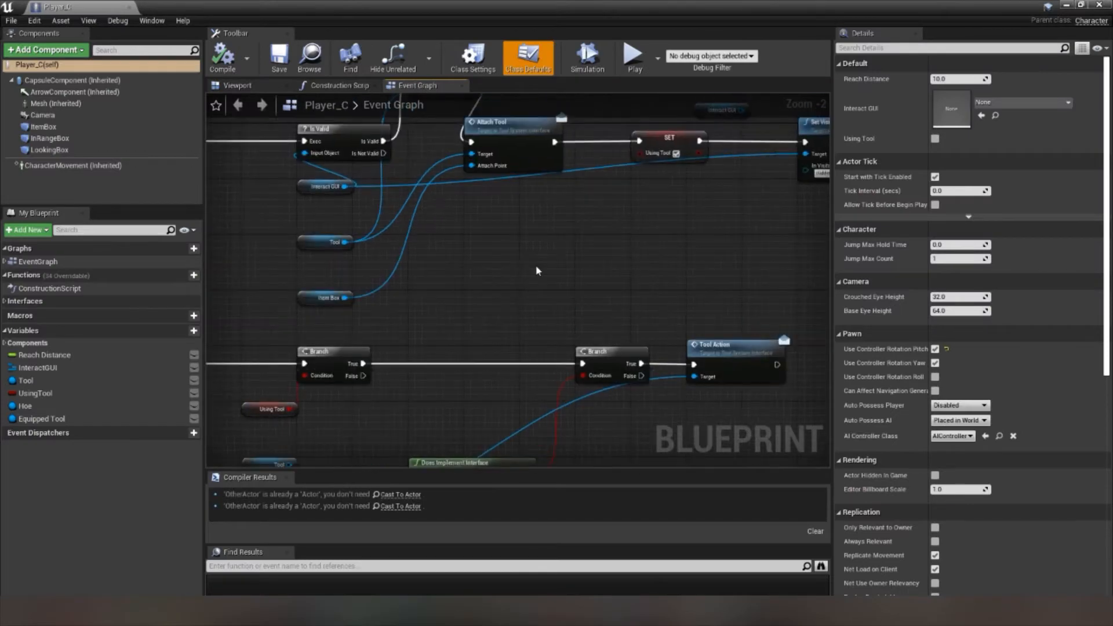
- Add the hit input action event in an empty area of the Player_C event graph
right_click(529, 274)
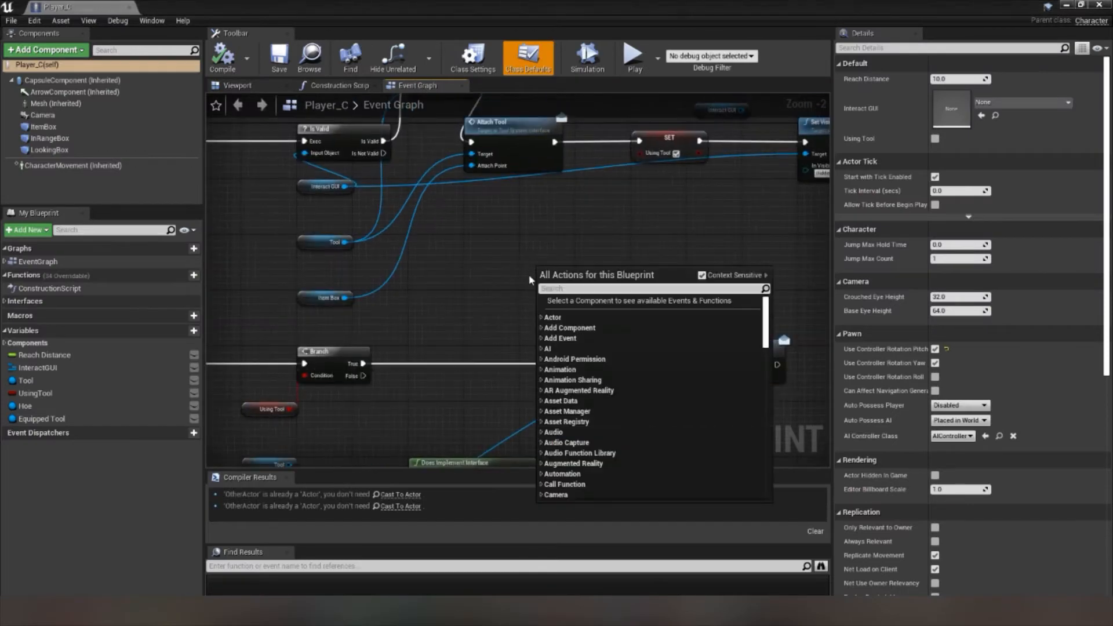
right_click_drag(510, 288, 482, 98)
right_click_drag(632, 290, 333, 159)
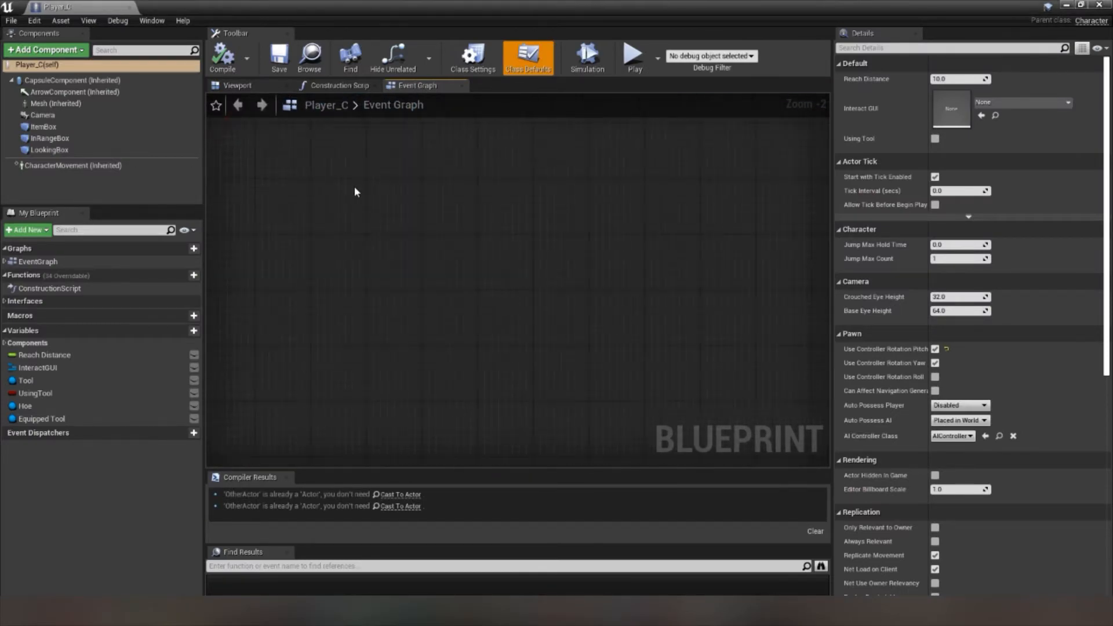
right_click(355, 192)
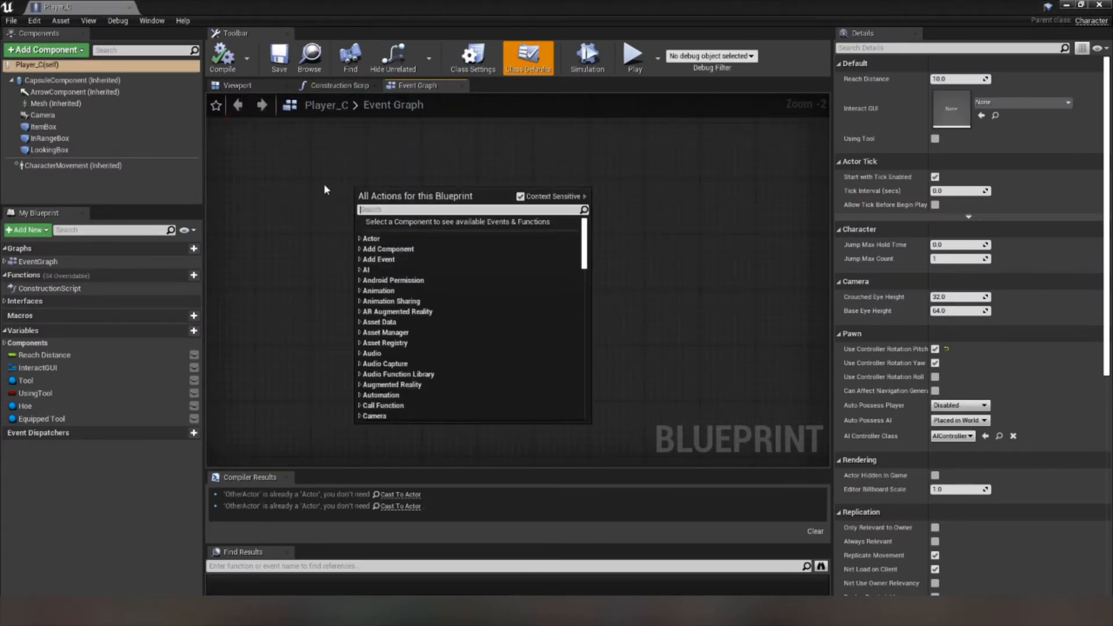
type("hit")
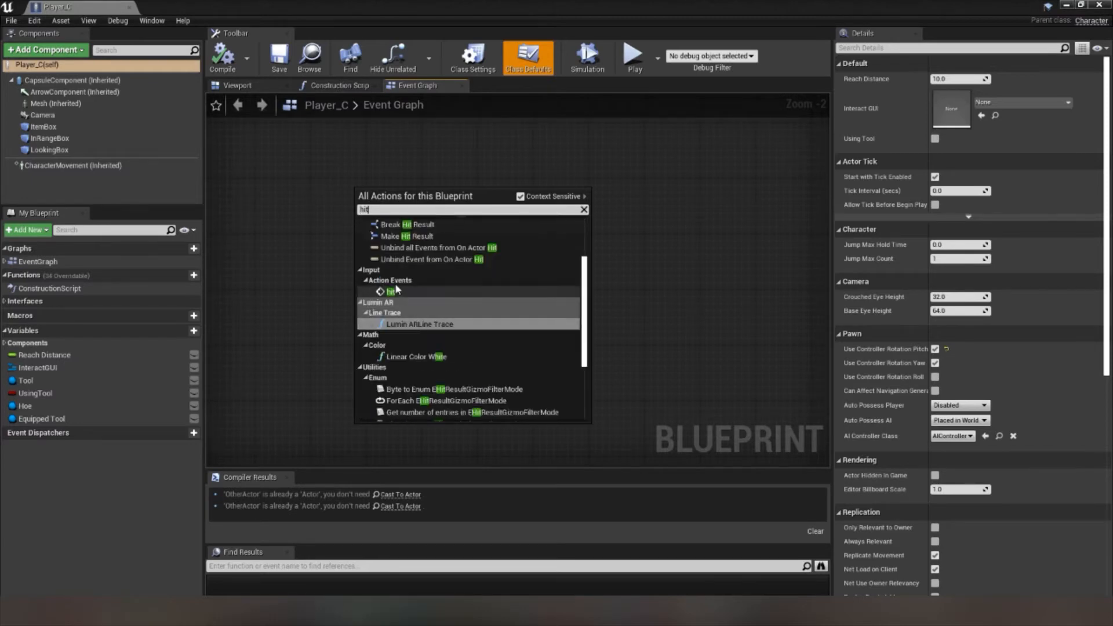
left_click(390, 292)
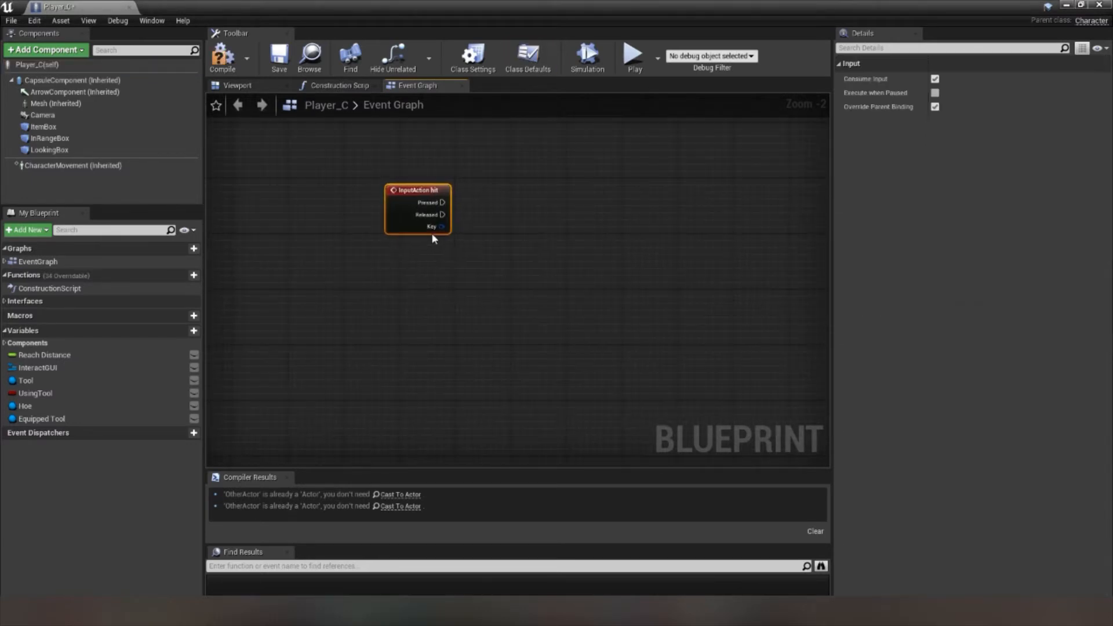
scroll(431, 232, "up", 2)
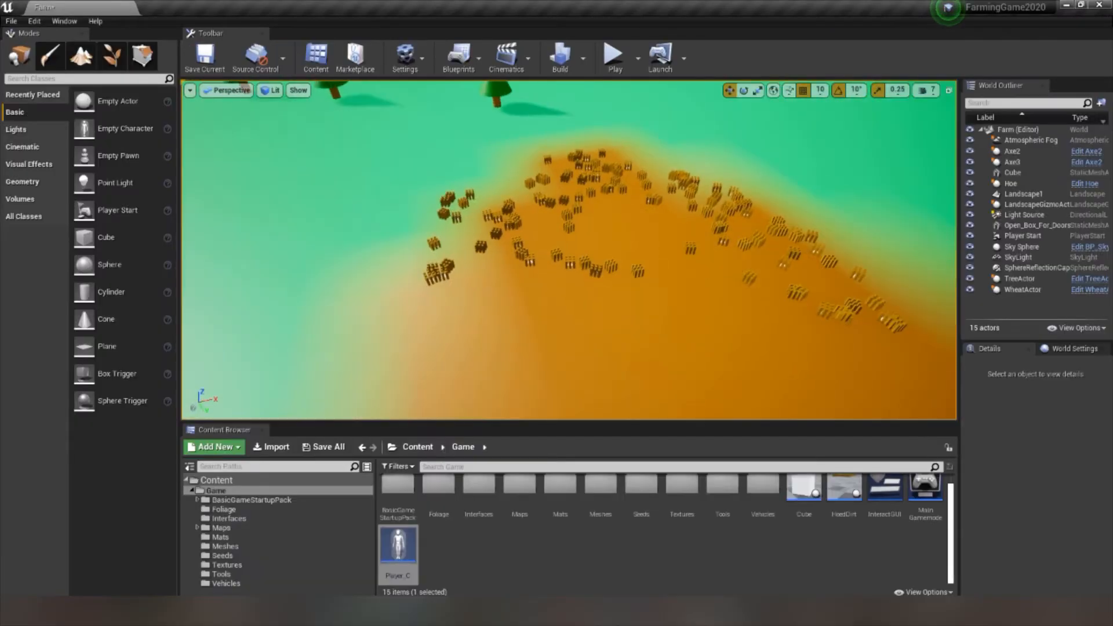
right_click_drag(569, 249, 565, 203)
mouse_move(766, 156)
right_mouse_down()
mouse_move(759, 192)
mouse_move(766, 145)
mouse_move(767, 156)
right_mouse_up()
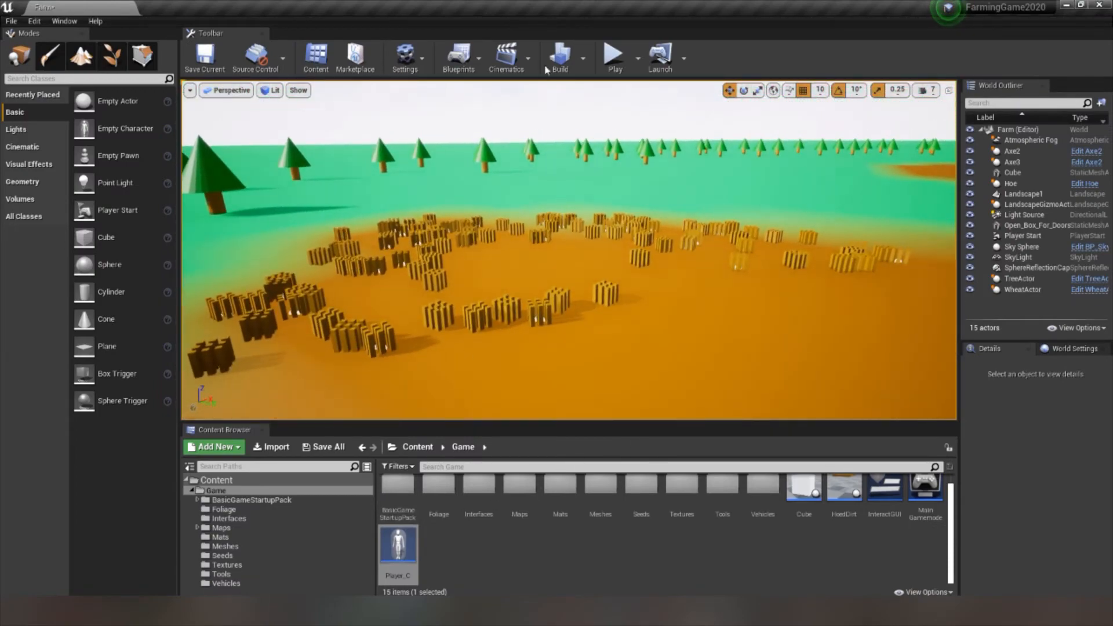
left_click(404, 58)
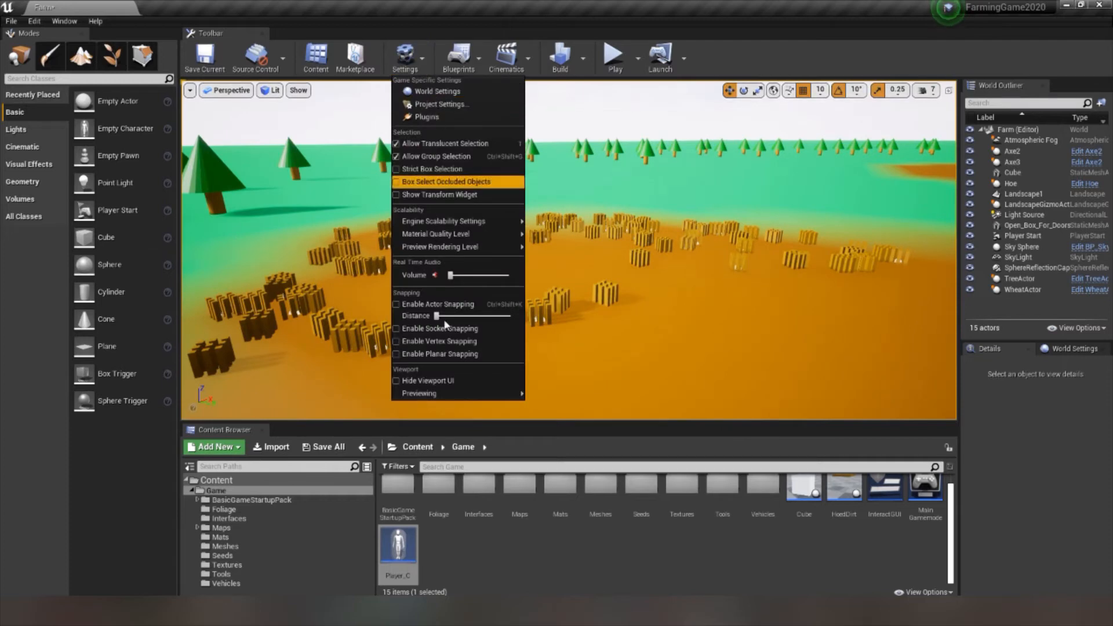
- Reopen the Player_C blueprint and add the Jump input action event in an empty area of the event graph
double_click(398, 545)
scroll(496, 365, "down", 4)
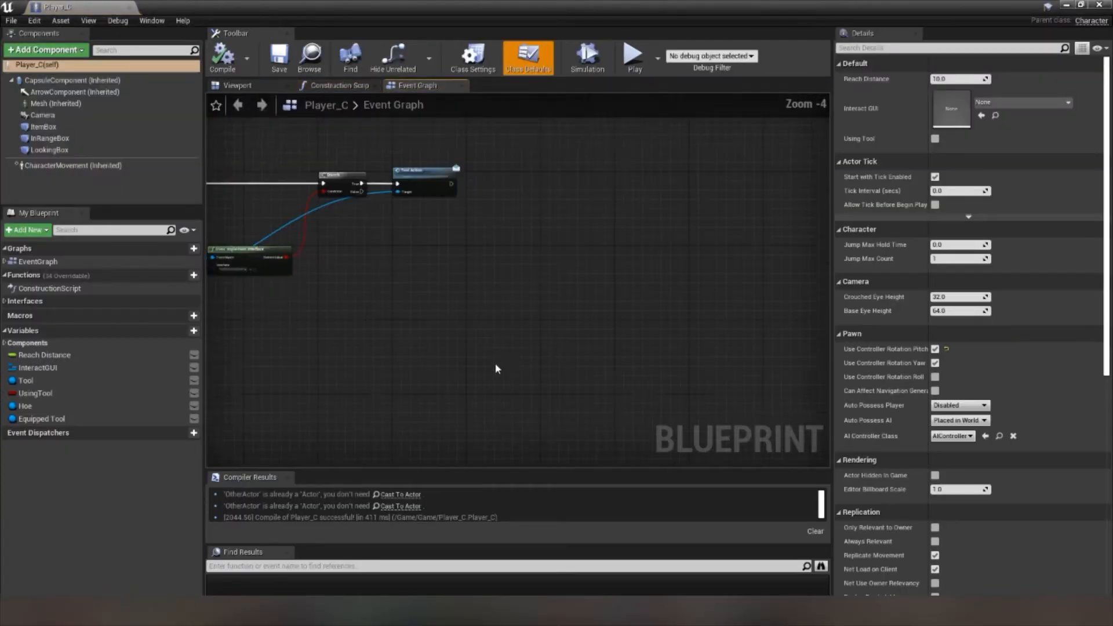
right_click_drag(496, 366, 684, 452)
scroll(667, 434, "down", 1)
scroll(632, 391, "down", 3)
right_click_drag(632, 391, 620, 281)
scroll(510, 244, "up", 6)
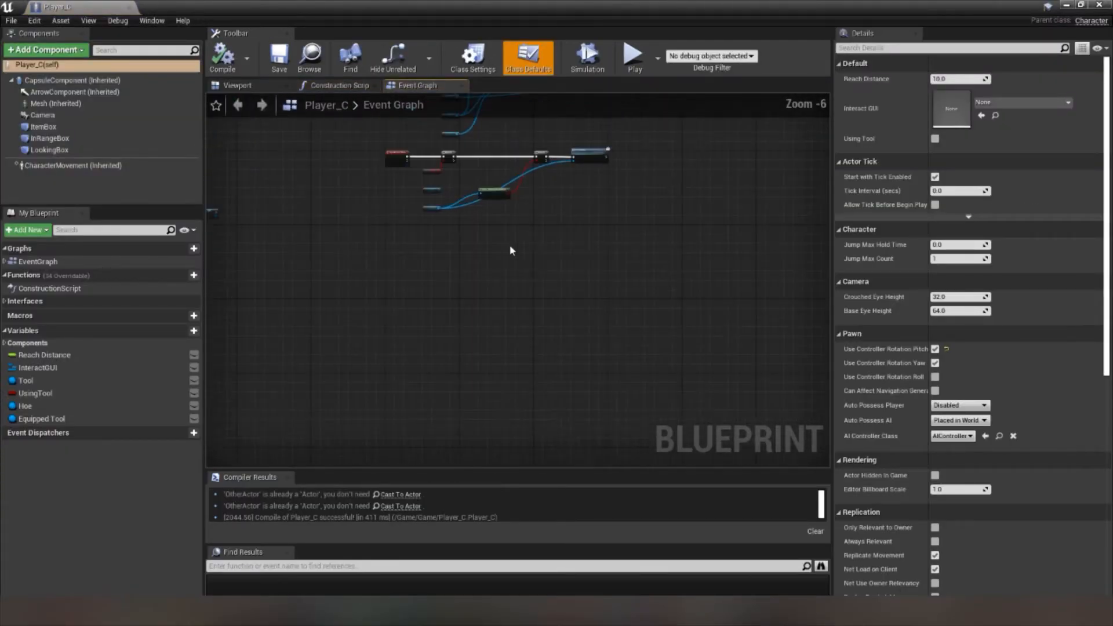
right_click(380, 267)
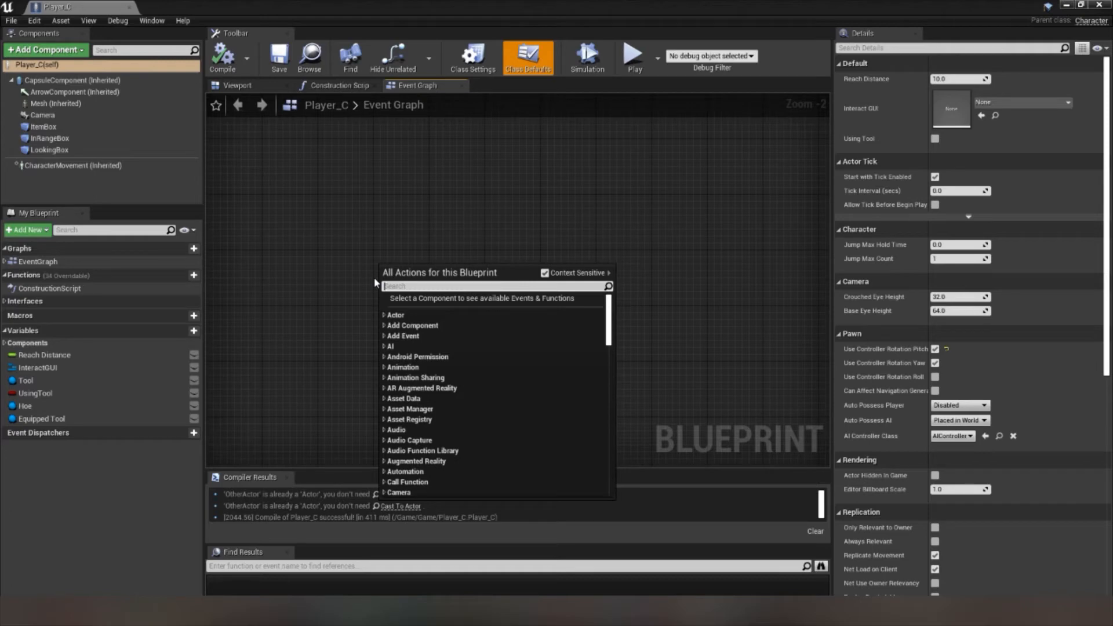
left_click(387, 209)
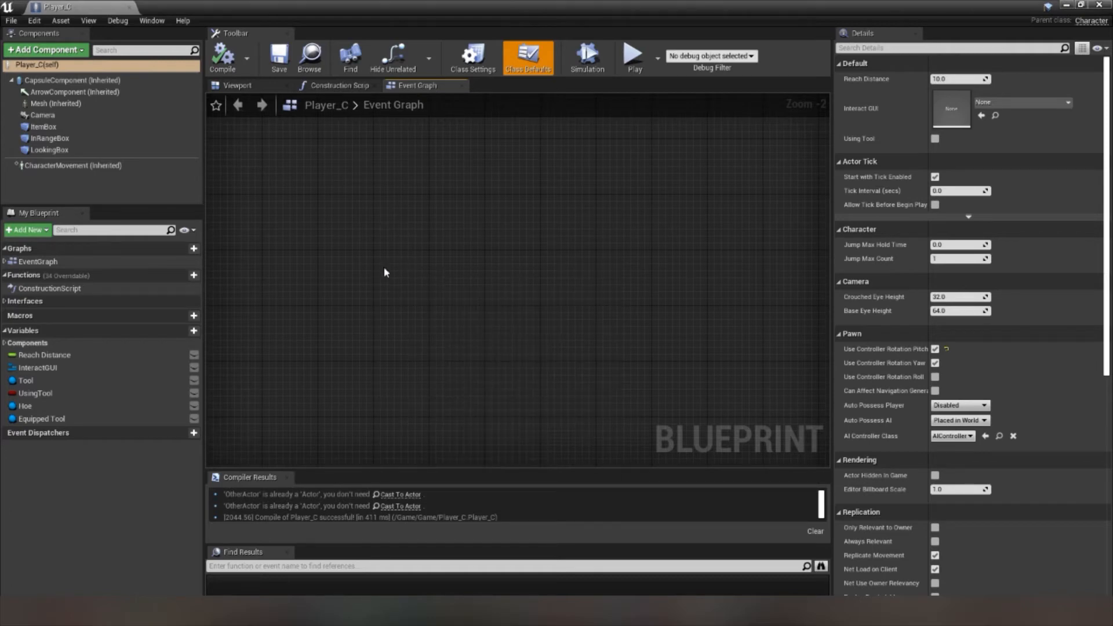
right_click(404, 249)
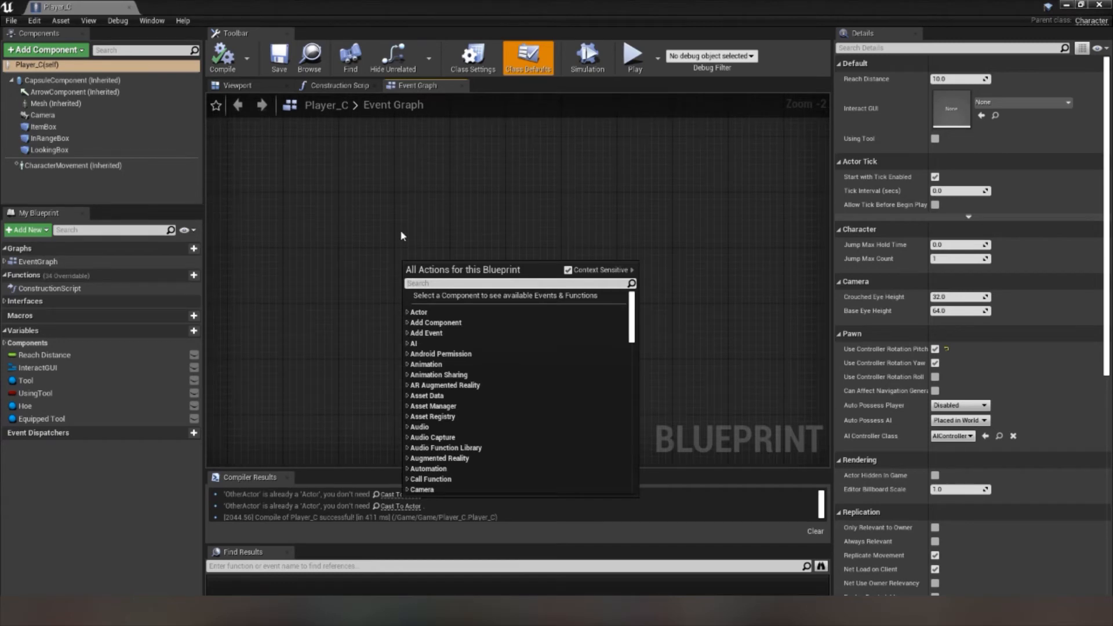
type("ju")
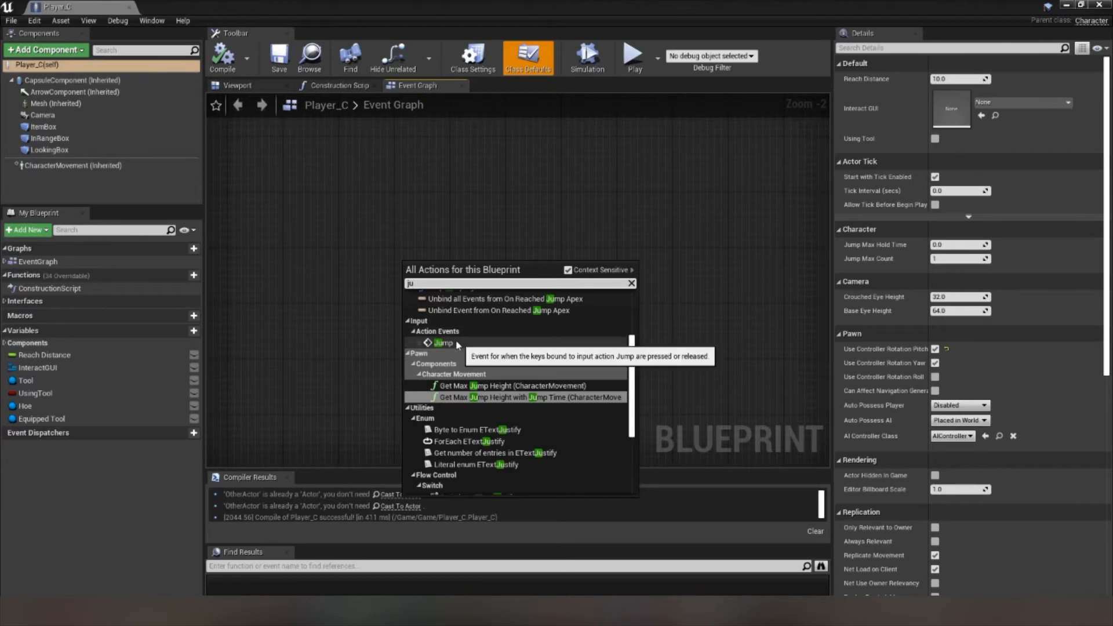
left_click(455, 343)
- Connect the Jump event's Pressed output to a Jump node and Released to Stop Jumping, then save and close the blueprint
left_click_drag(435, 267, 592, 310)
type("jump")
key("Return")
type("stop")
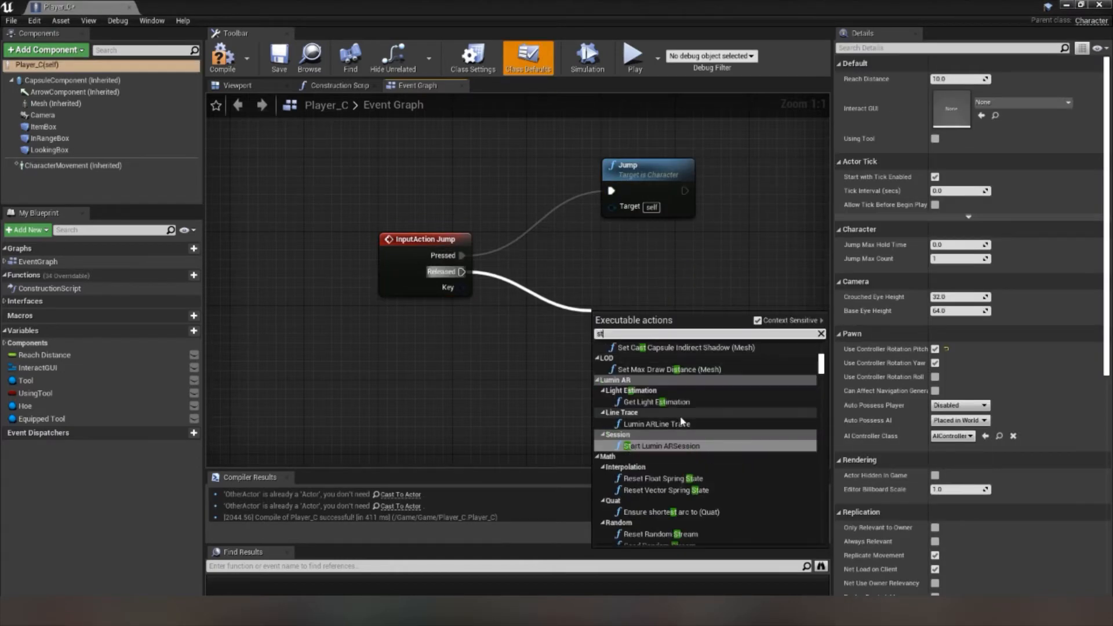
left_click(660, 459)
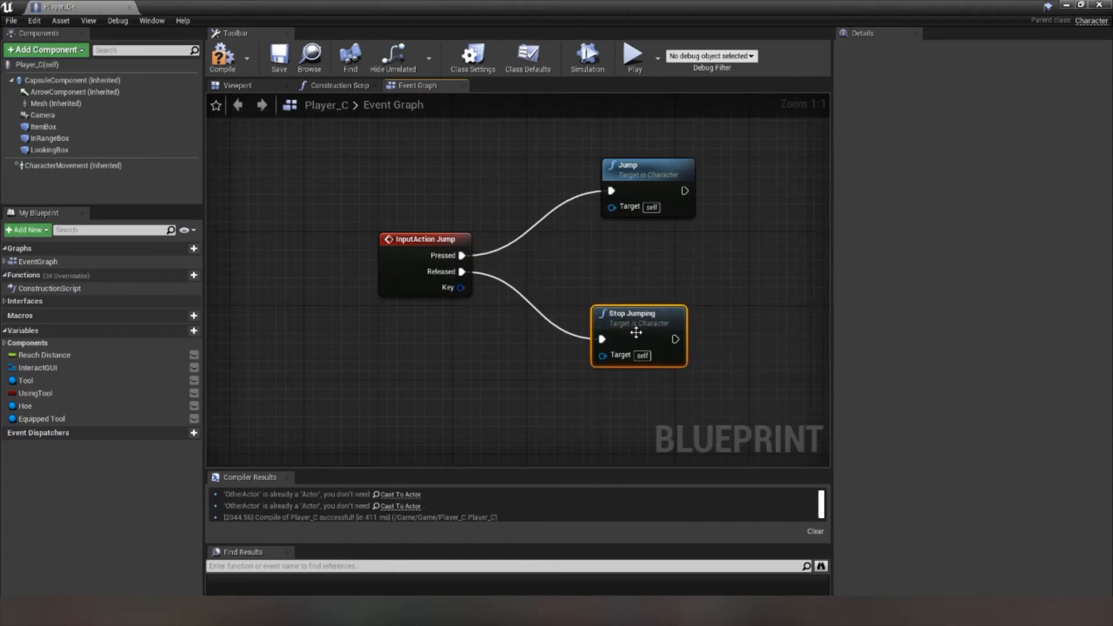
left_click_drag(636, 331, 646, 330)
left_click(635, 273)
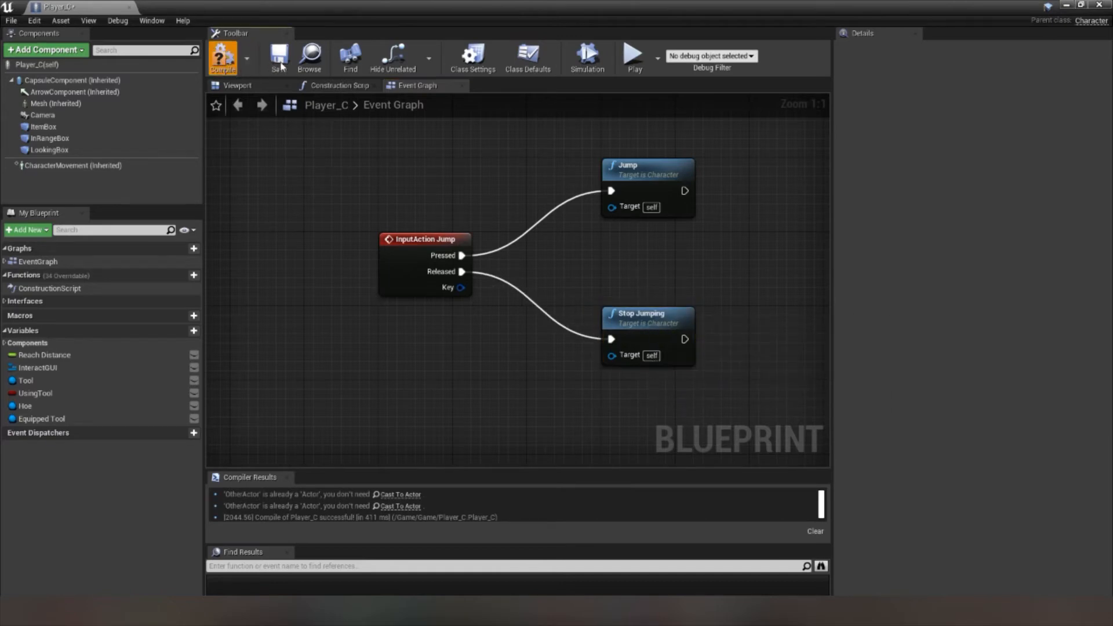
left_click(280, 57)
left_click(1099, 4)
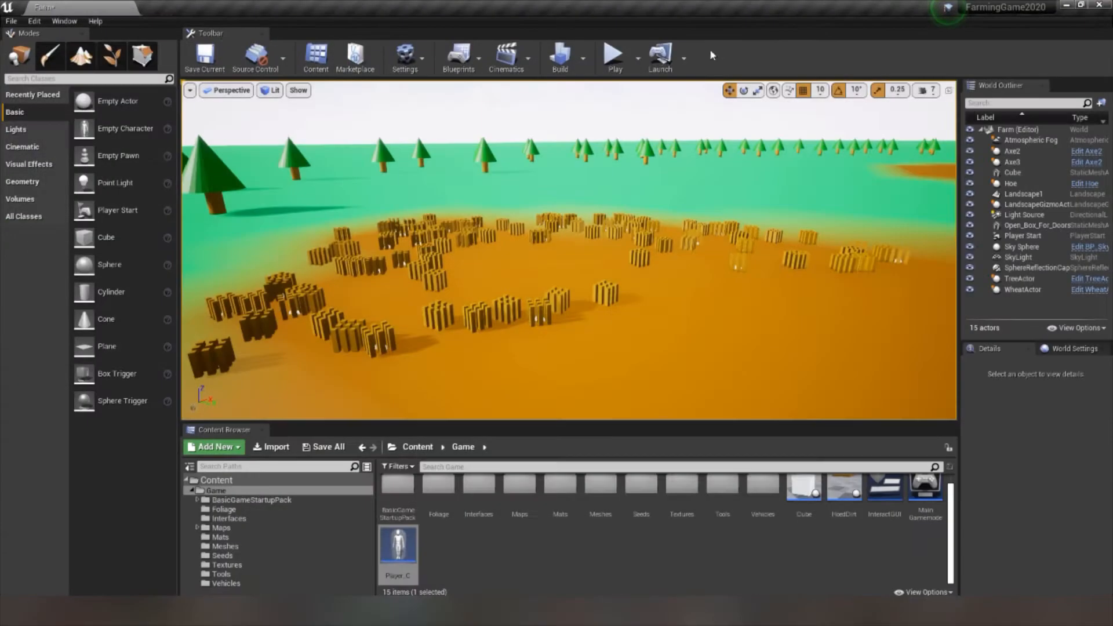
- Play-test the level by moving the character to the wheat field, and end the test
left_click(624, 140)
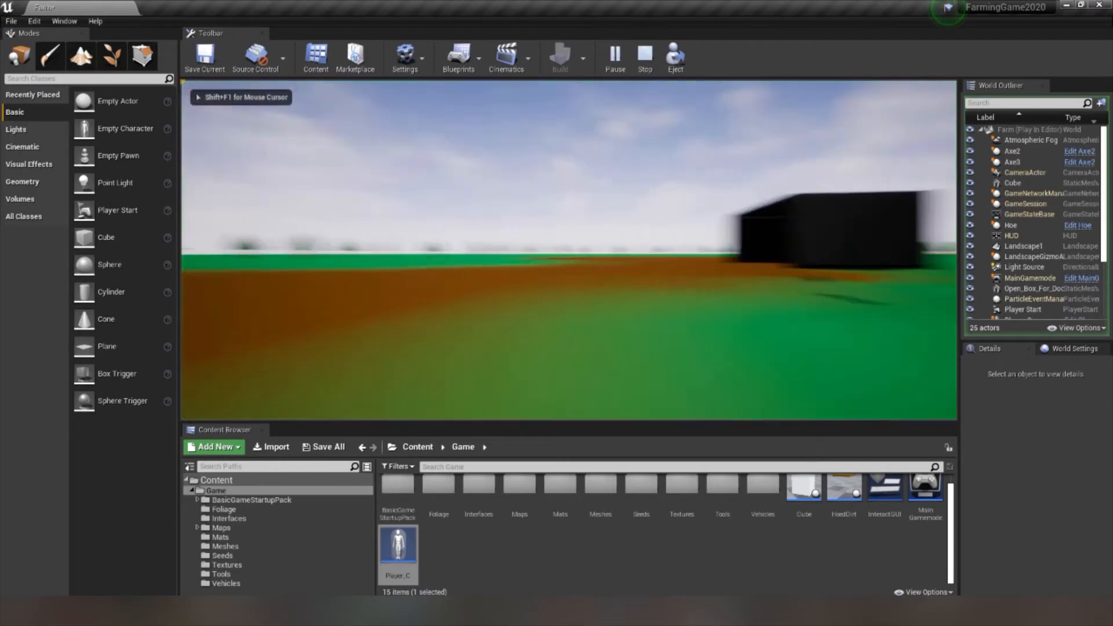
key("w")
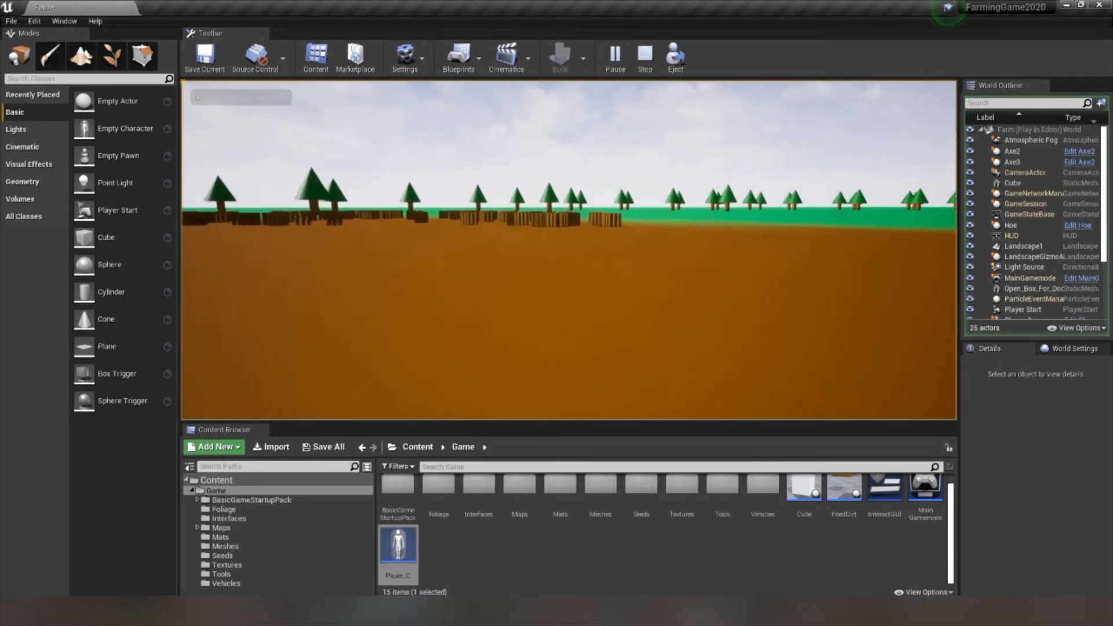
key("w")
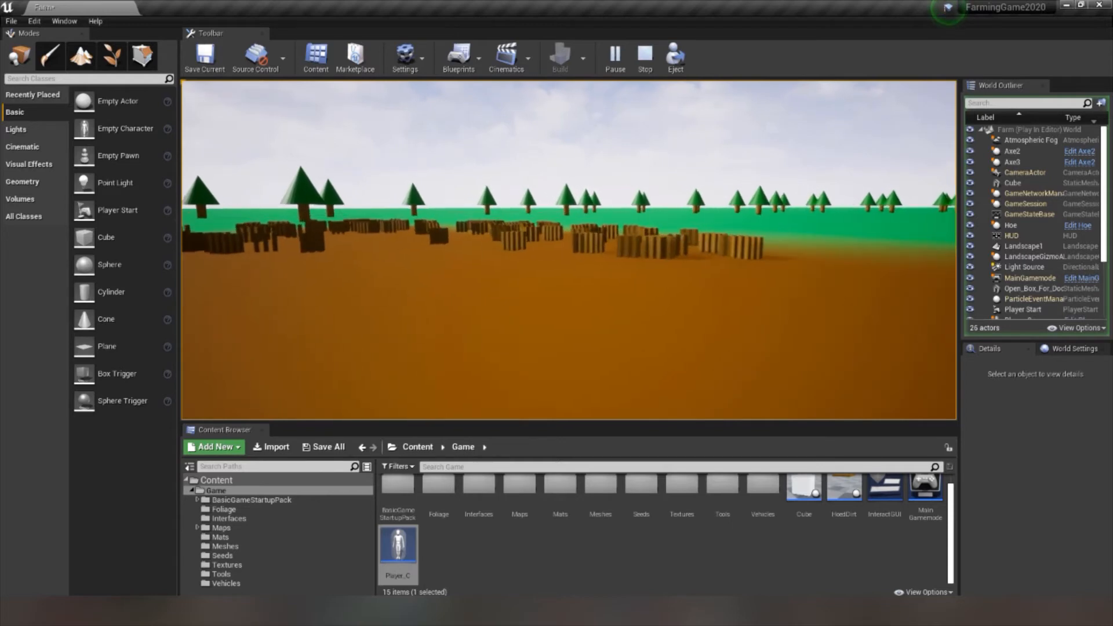
key("w")
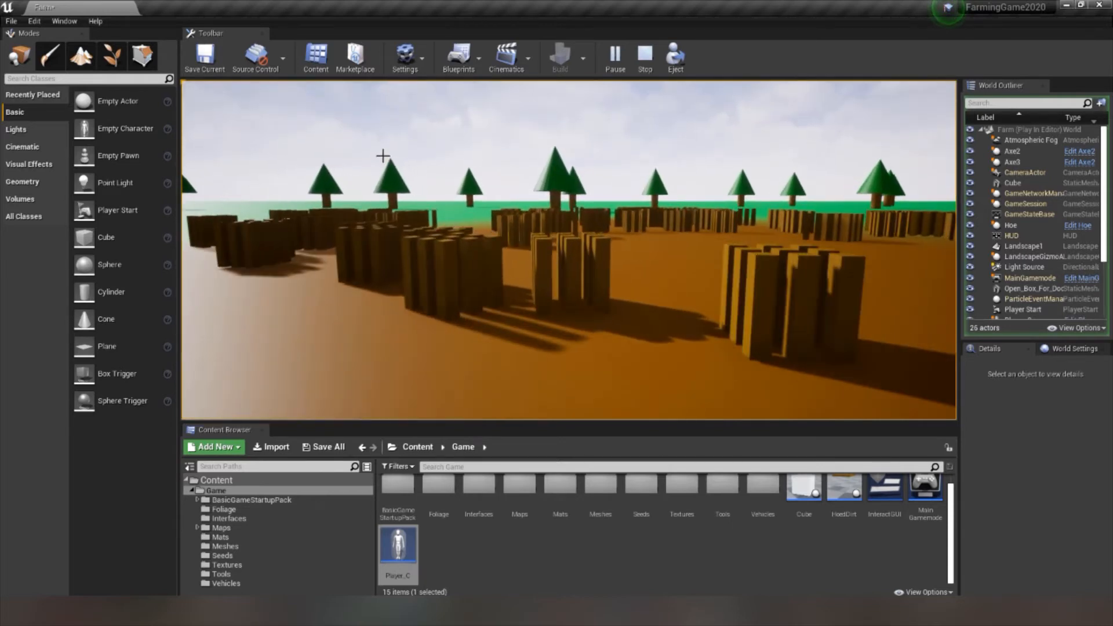
key("Escape")
- Reopen the Player_C blueprint and add the Sprint input action event below the jump nodes
double_click(404, 565)
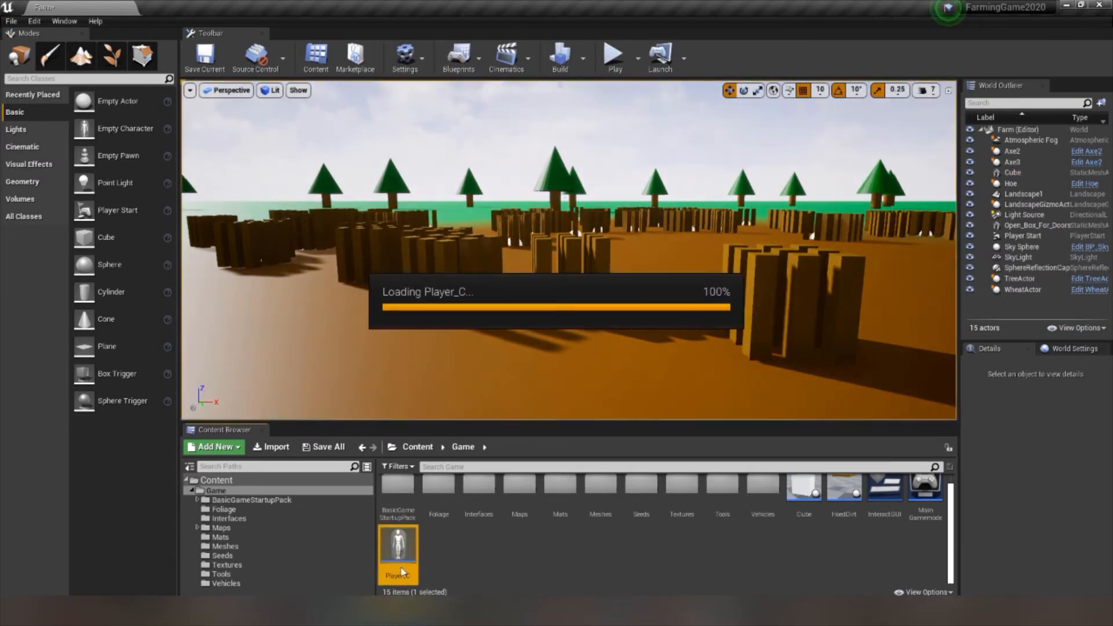
scroll(439, 425, "down", 3)
right_click_drag(440, 423, 468, 285)
scroll(443, 336, "up", 2)
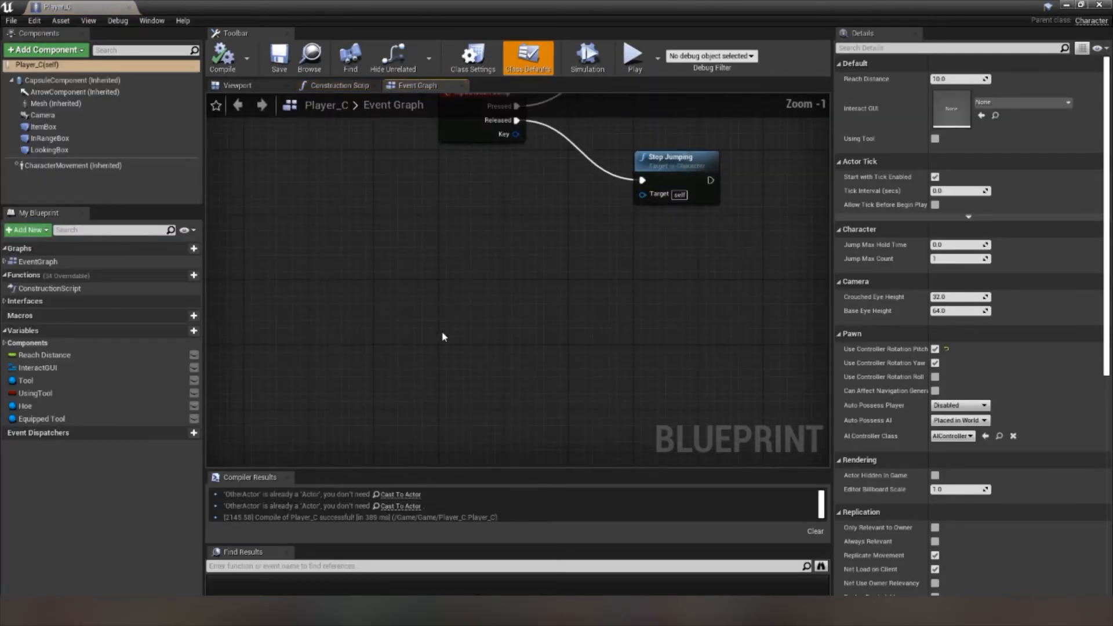
right_click(447, 358)
type("sprint")
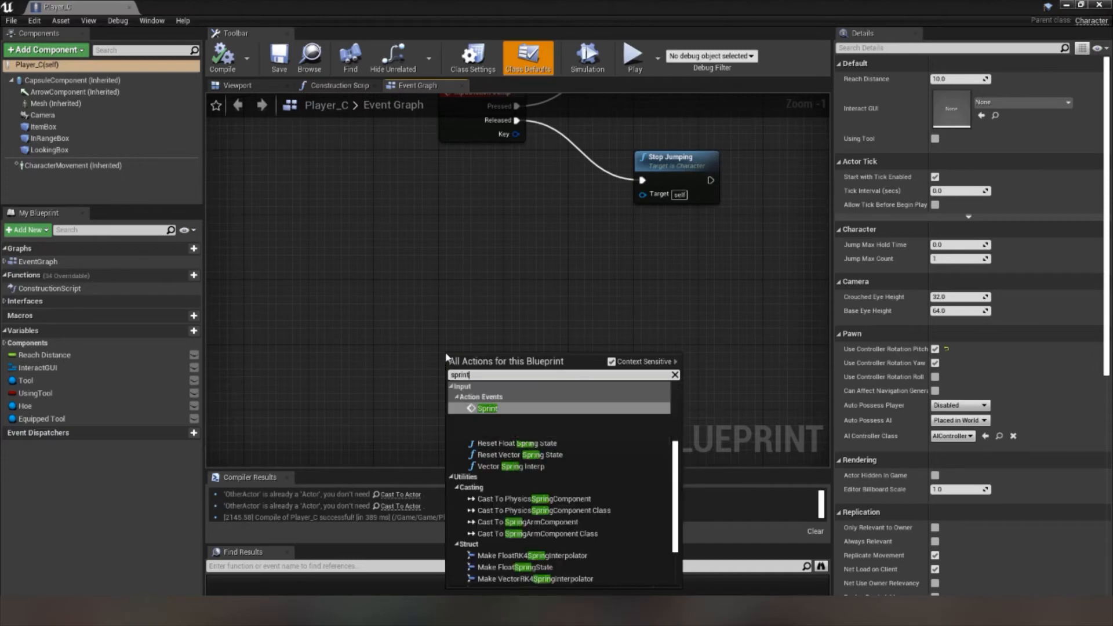
key("Return")
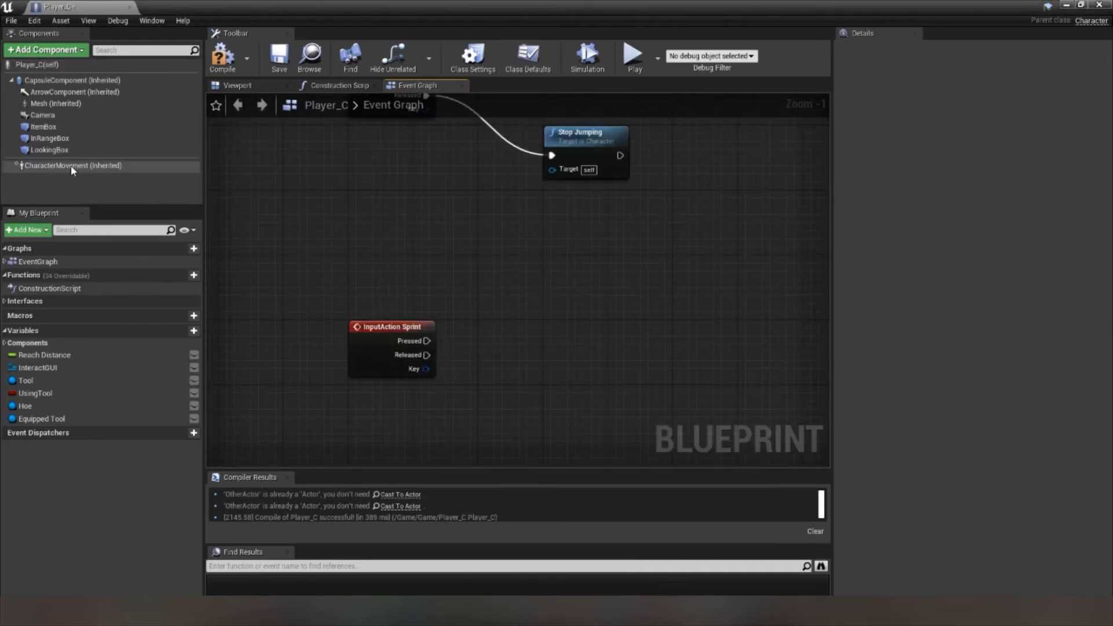
- Add a Character Movement reference, create a Set Max Walk Speed node from it, and connect it to the Sprint event's Pressed output
left_click_drag(74, 168, 458, 380)
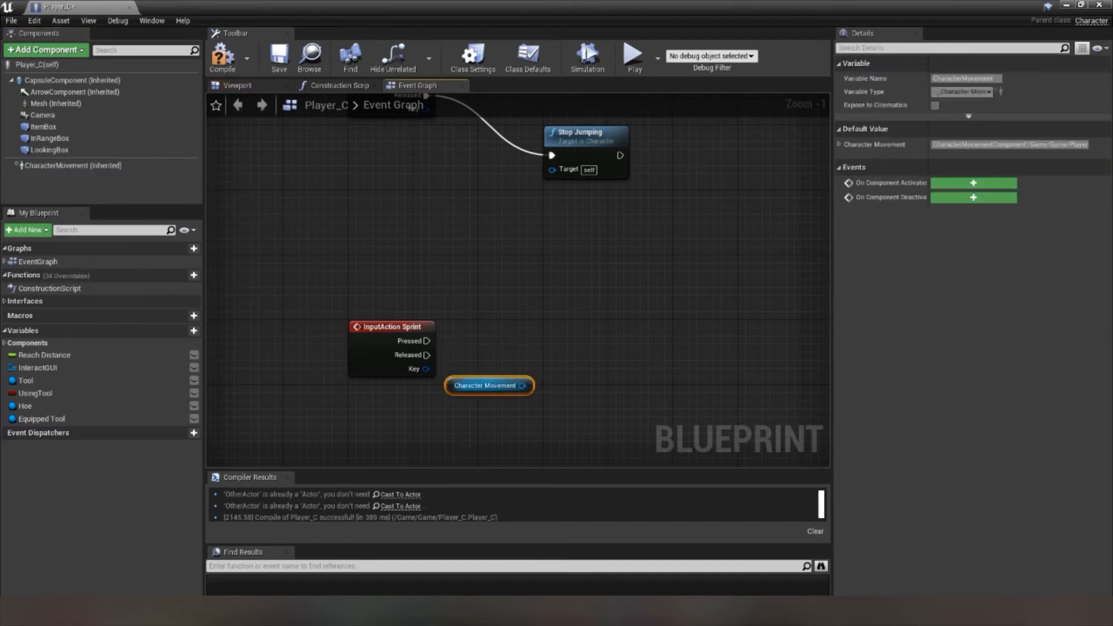
right_click_drag(458, 380, 459, 300)
left_click_drag(460, 300, 360, 374)
left_click_drag(470, 367, 524, 332)
type("set")
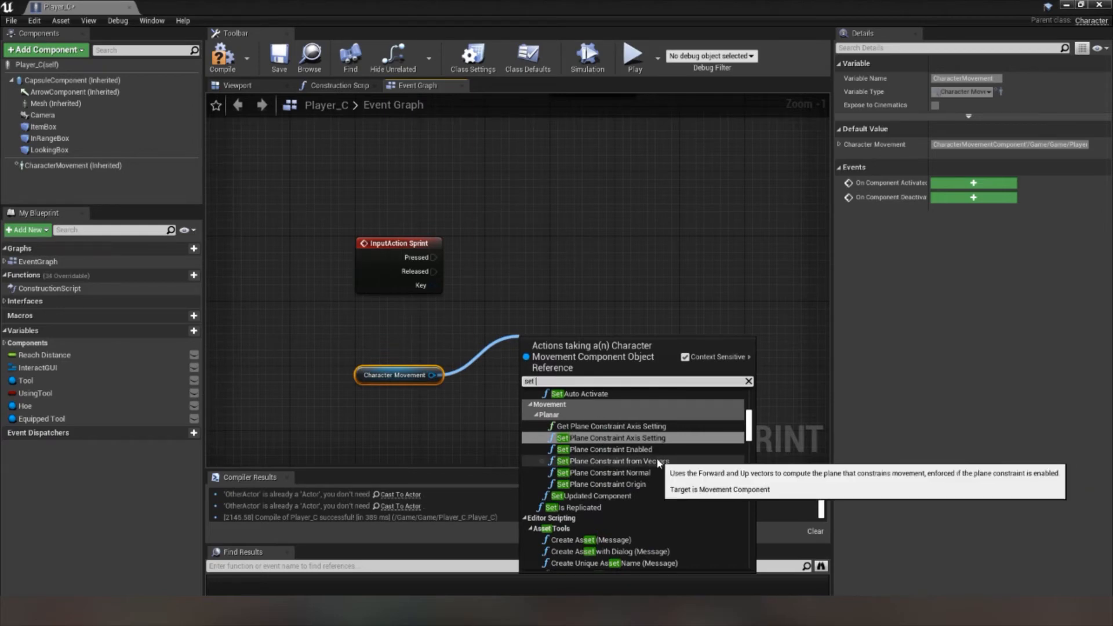
scroll(658, 461, "down", 10)
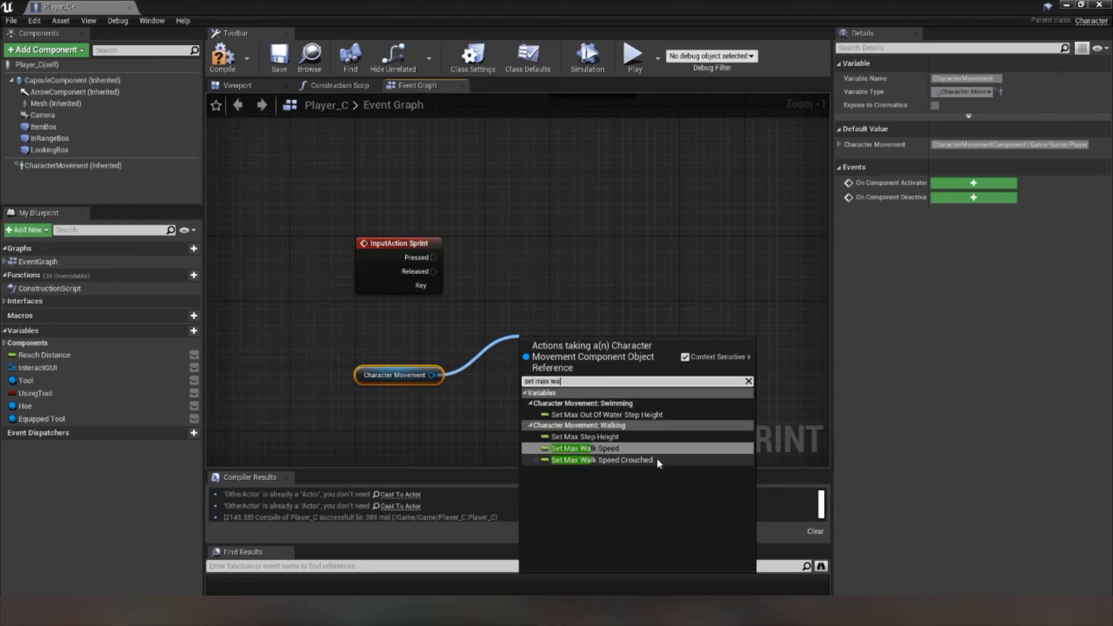
left_click(656, 458)
left_click_drag(564, 346, 597, 249)
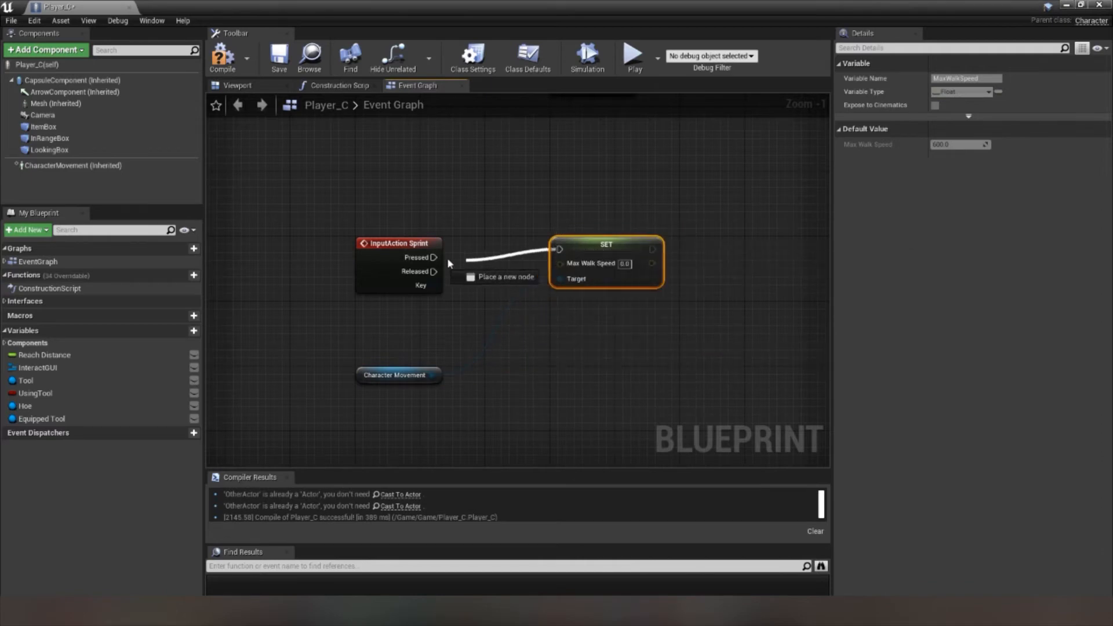
- Place a second Set Max Walk Speed node below the first and connect it to the Sprint event's Released output
right_click_drag(587, 240, 607, 274)
left_click_drag(625, 278, 588, 348)
right_click(629, 219)
left_click(676, 274)
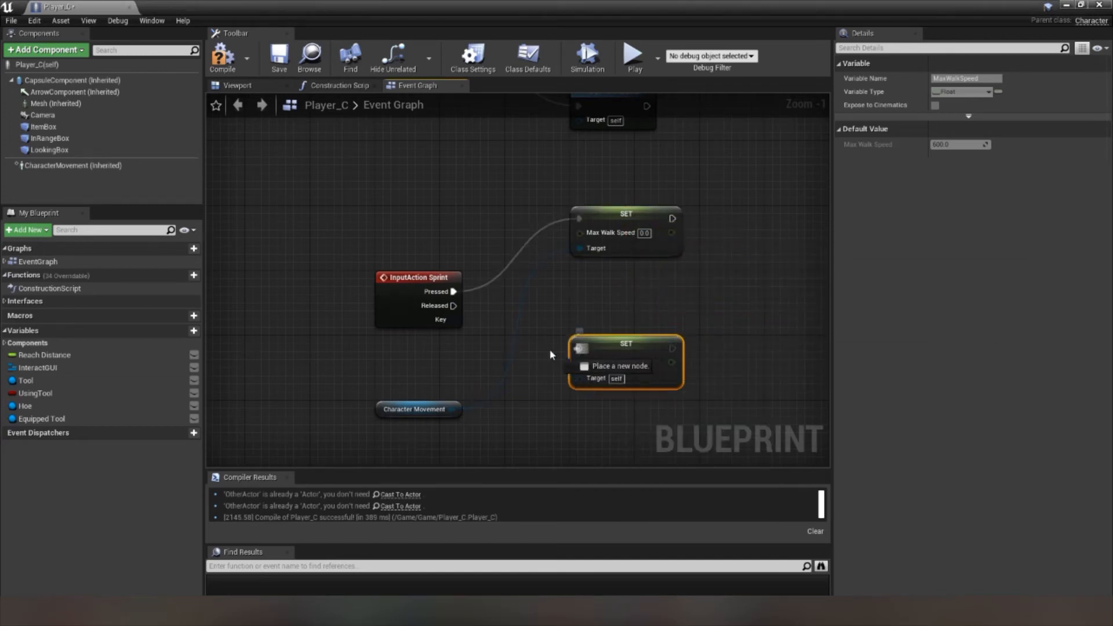
left_click(503, 363)
right_click_drag(504, 371, 505, 347)
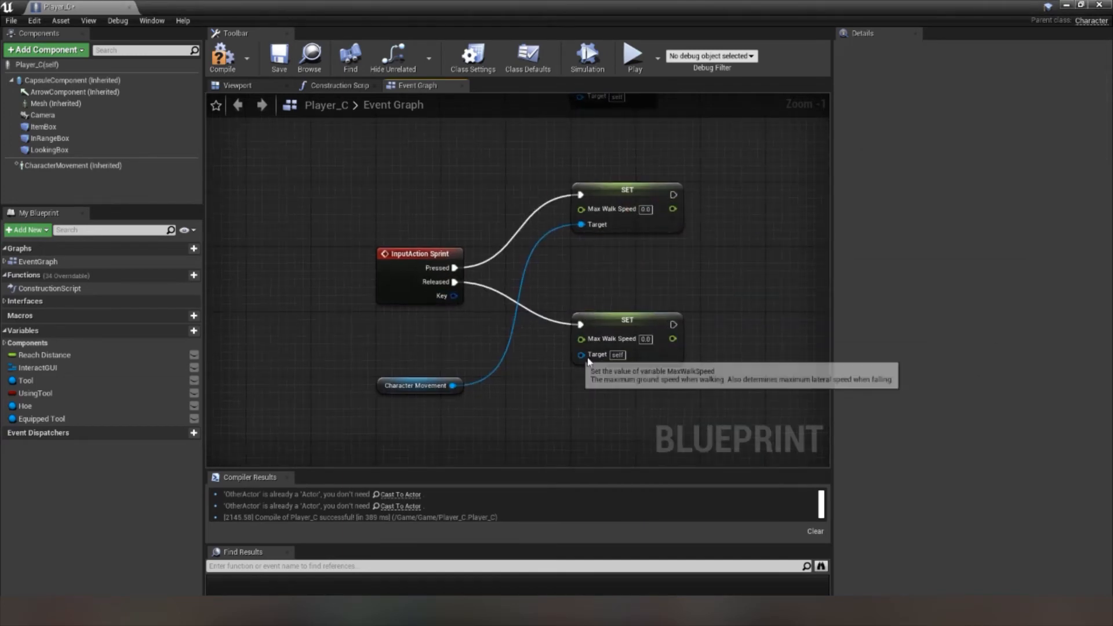
- Connect Character Movement to the second Set node's Target and view the CharacterMovement component's walking defaults
left_click_drag(581, 355, 592, 363)
right_click_drag(542, 297, 512, 341)
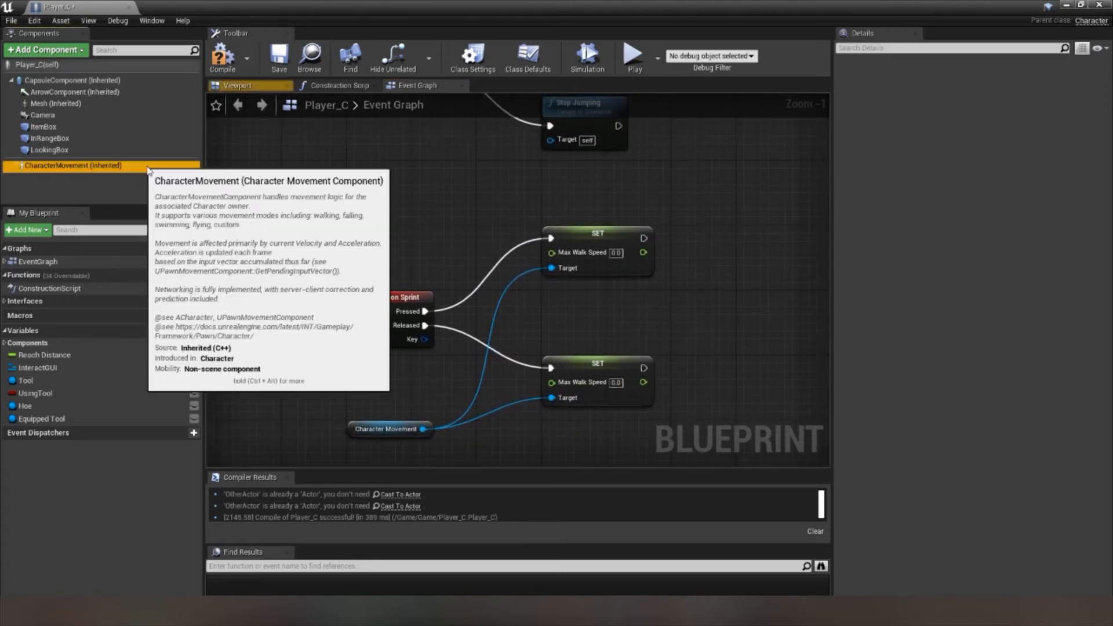
left_click(136, 166)
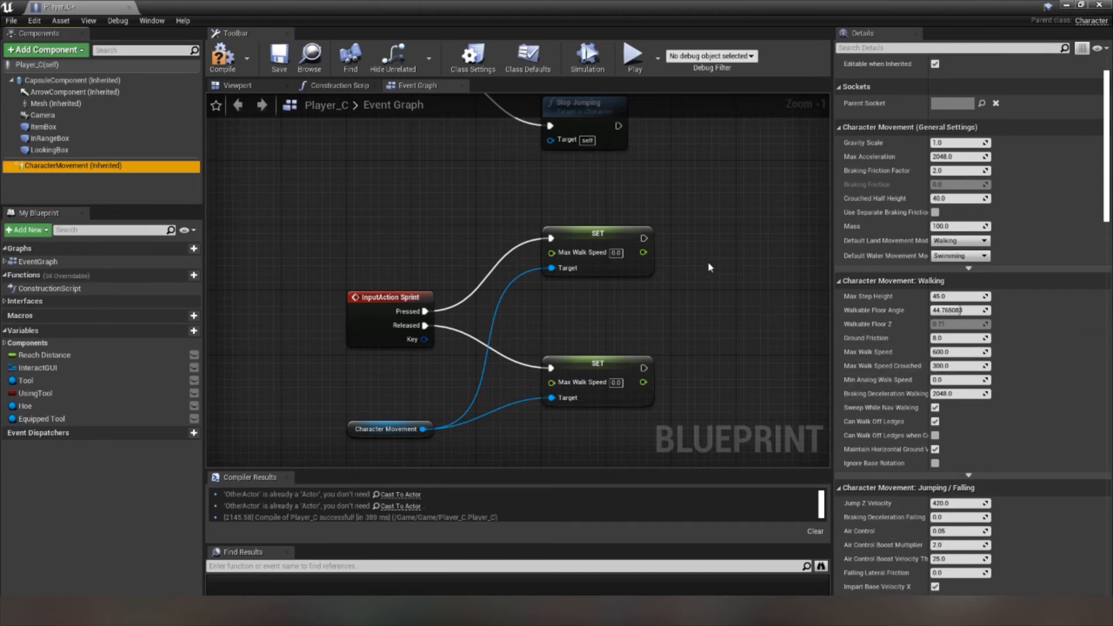
- Set Max Walk Speed to 1000 on the Pressed node and 600 on the Released node
left_click(616, 253)
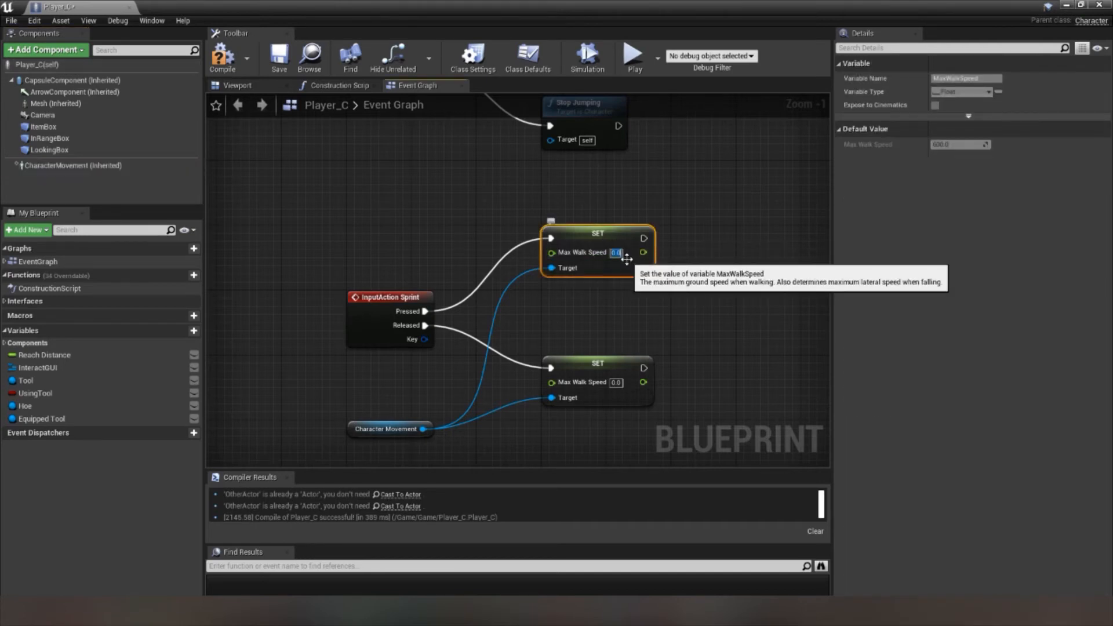
type("1000")
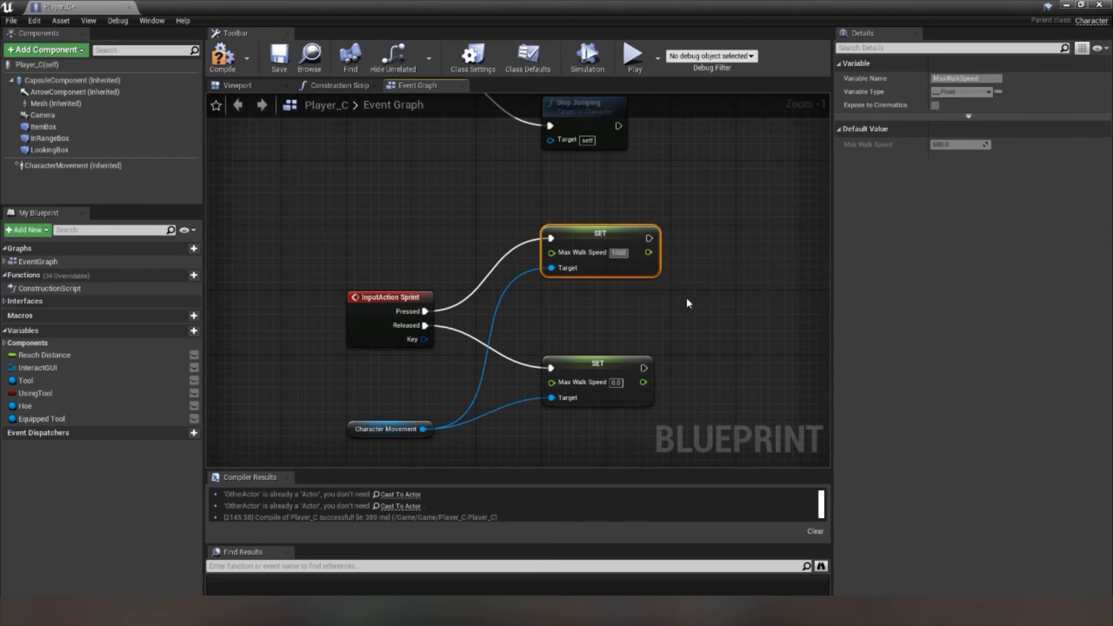
key("Return")
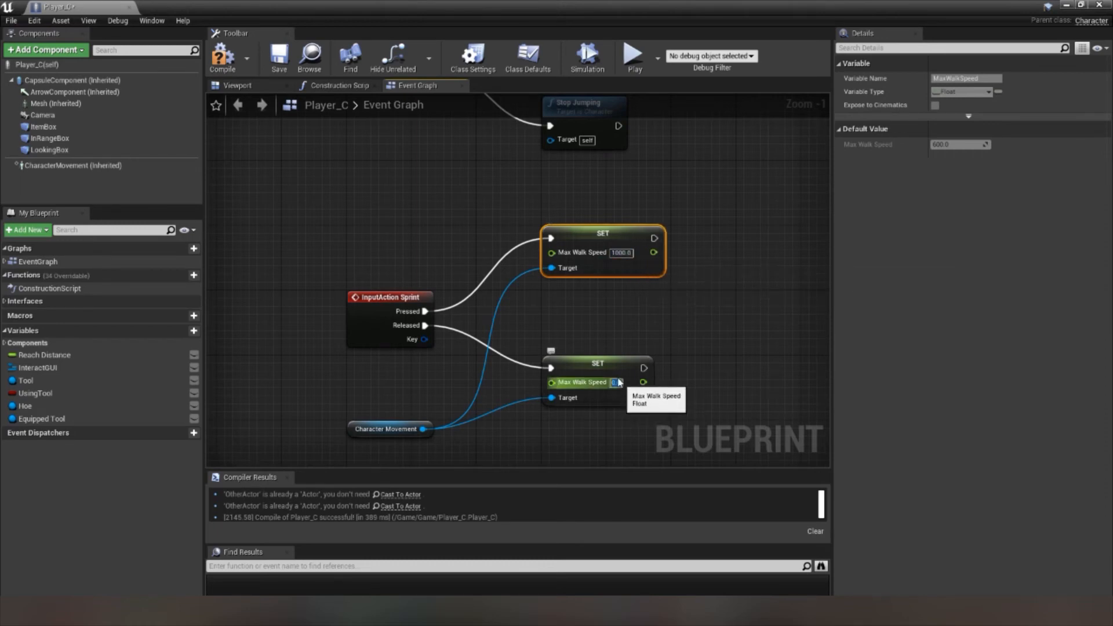
type("690")
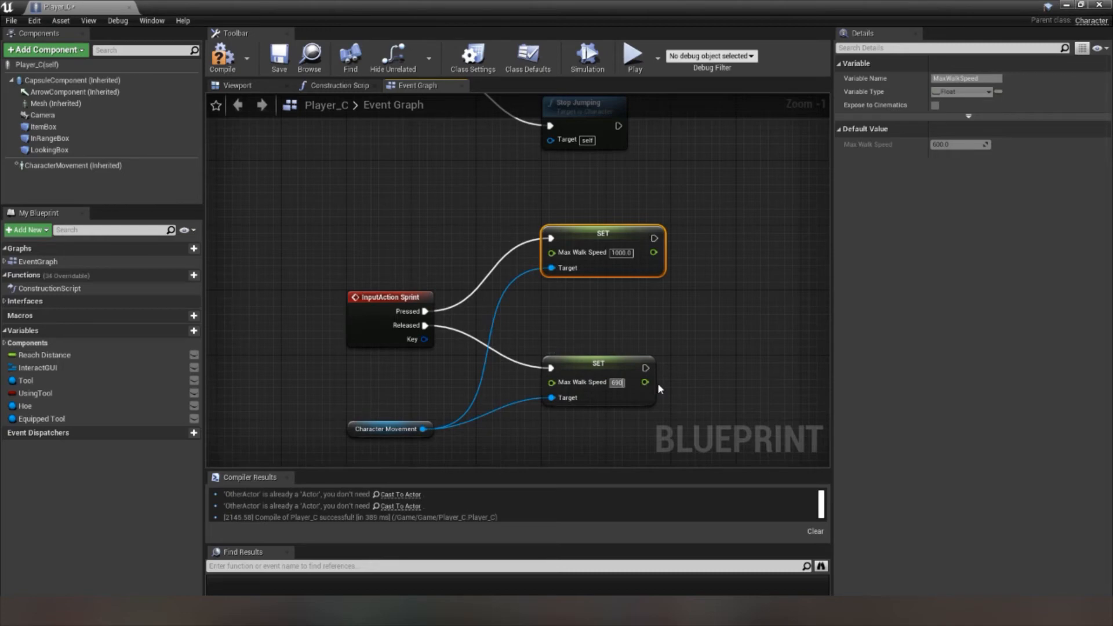
key("BackSpace")
key("BackSpace")
type("9")
key("BackSpace")
type("00")
key("Return")
left_click(706, 352)
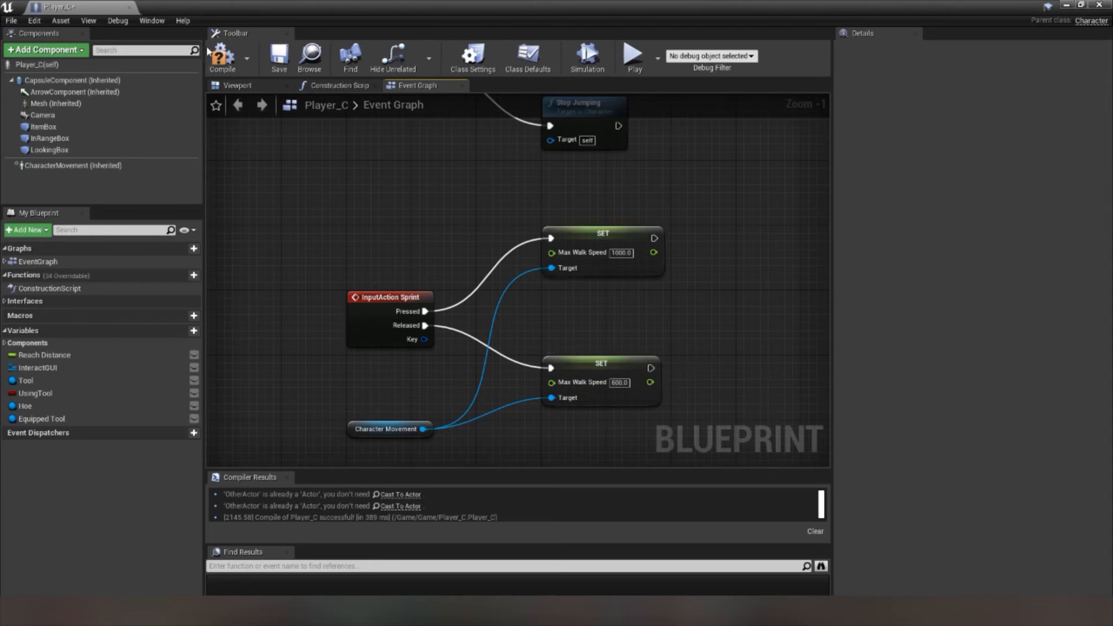
- Close the blueprint editor, play-test by running the character through the wheat field, and end the test
left_click(1100, 4)
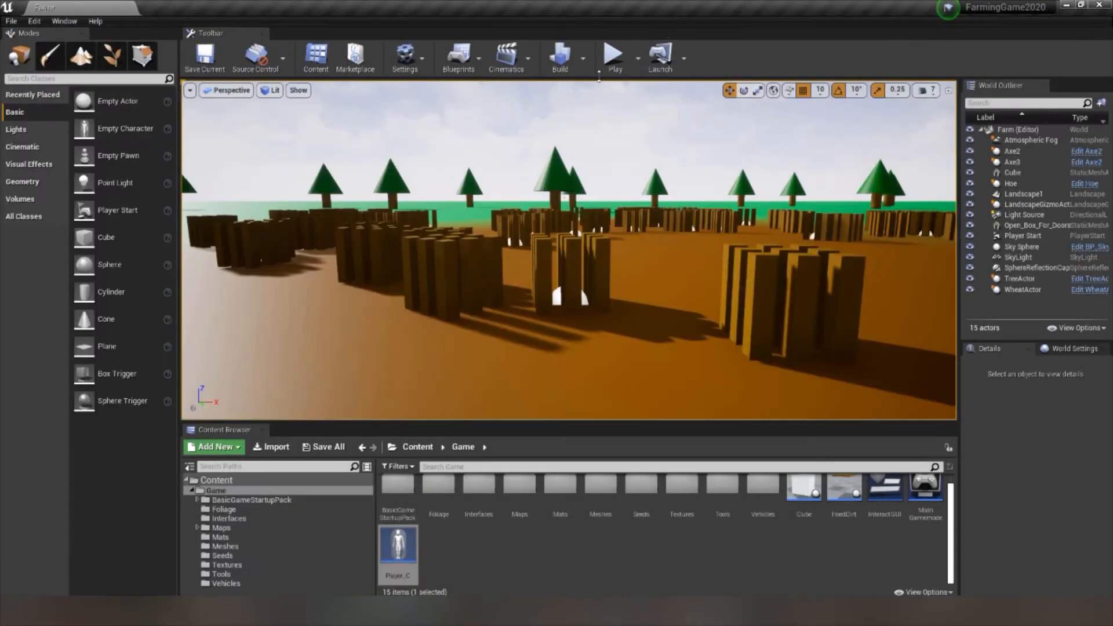
left_click(614, 58)
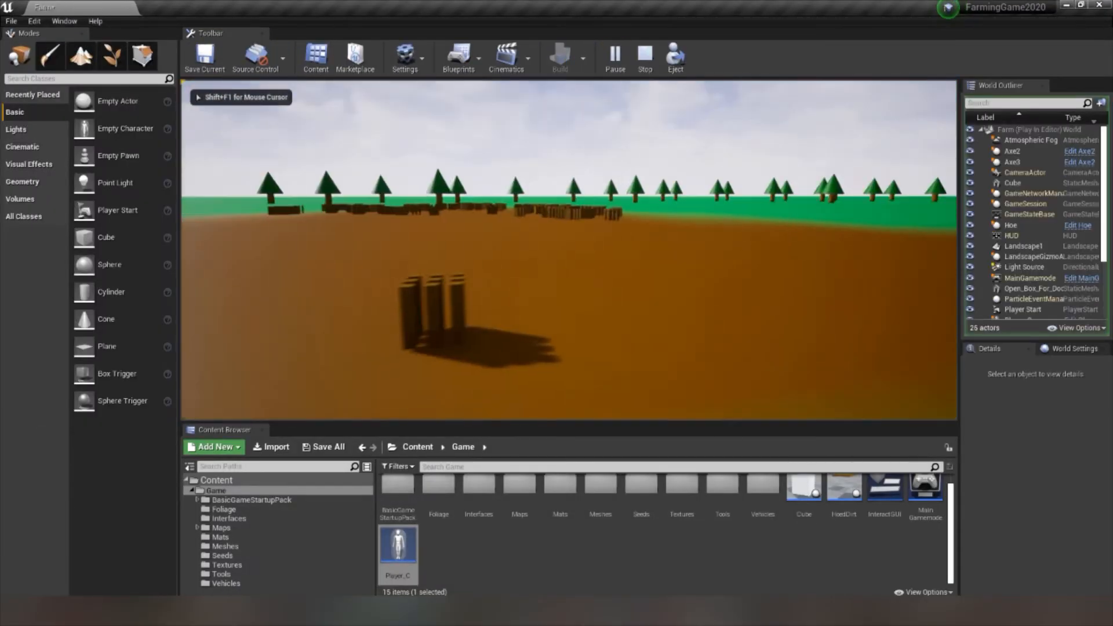
key("w")
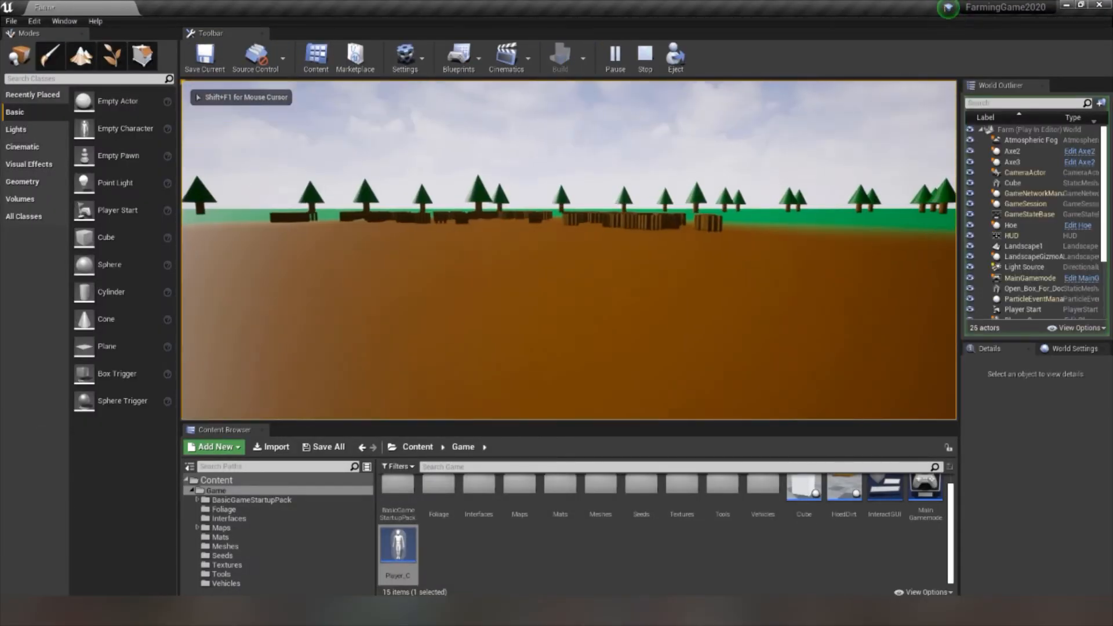
key("w")
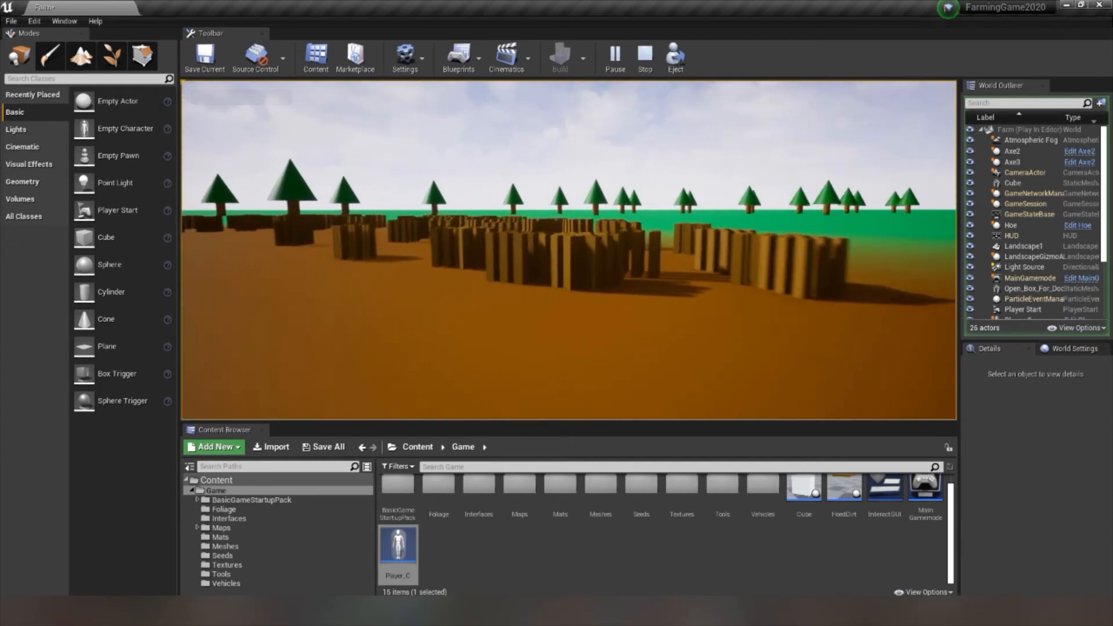
key("w")
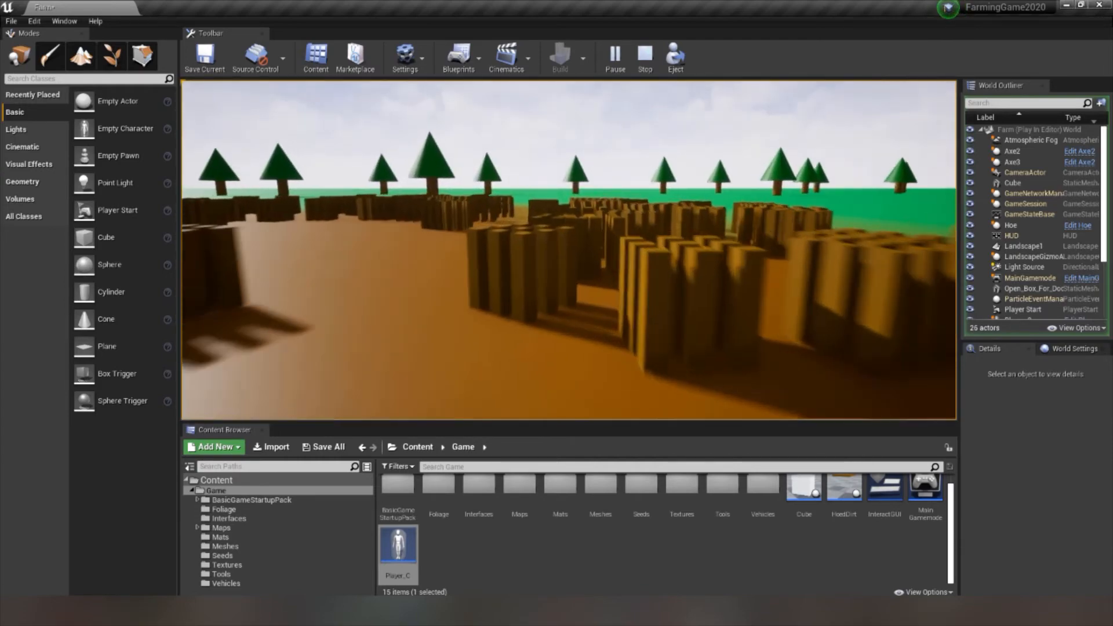
key("w")
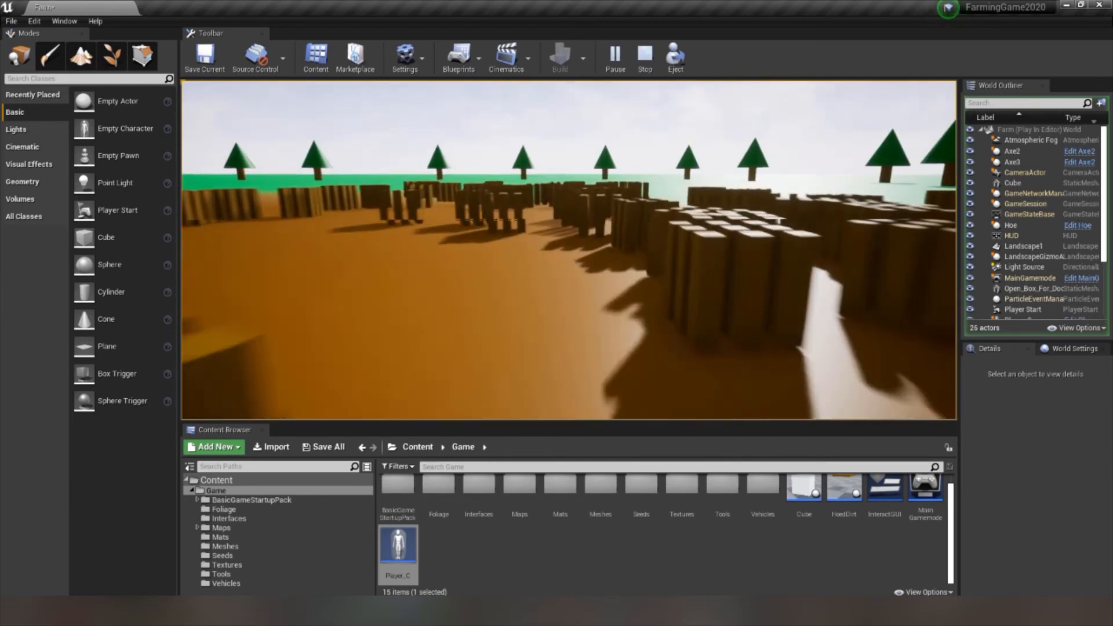
key("w")
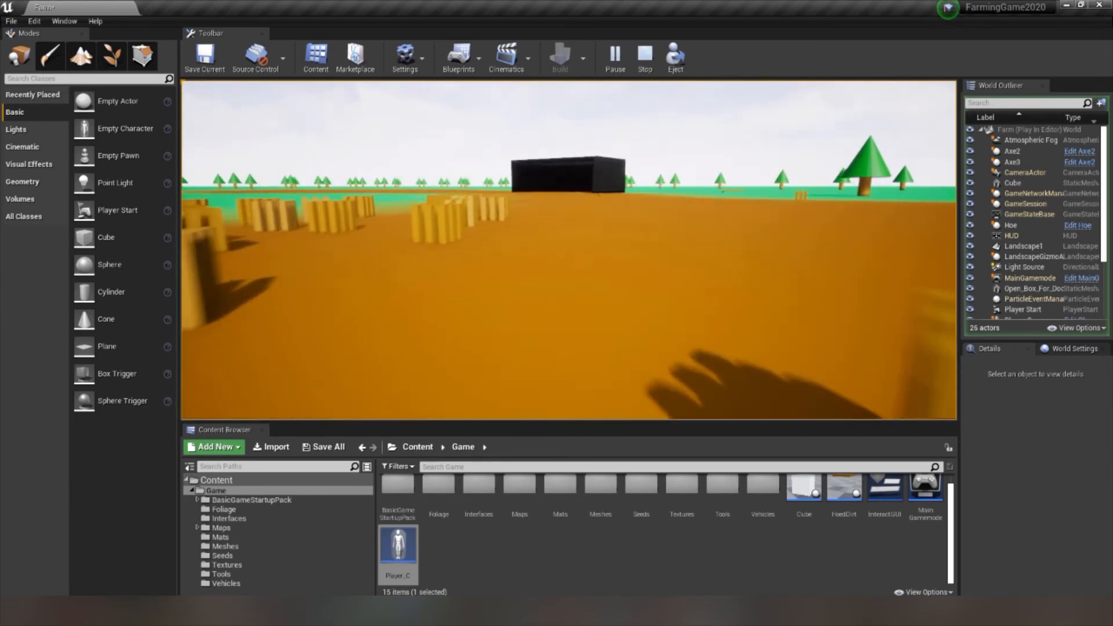
key("Escape")
- Paint the dirt layer onto the landscape along the edge of the wheat field
right_click_drag(569, 250, 383, 319)
right_click_drag(499, 226, 544, 226)
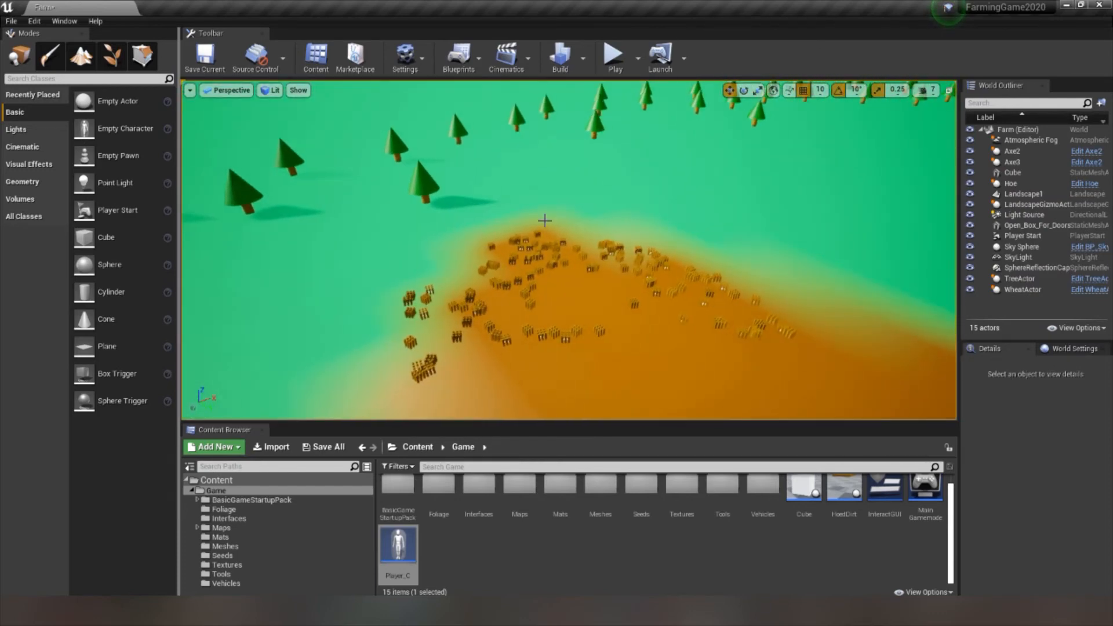
left_click(112, 56)
right_click_drag(515, 174, 458, 194)
right_click_drag(358, 251, 412, 280)
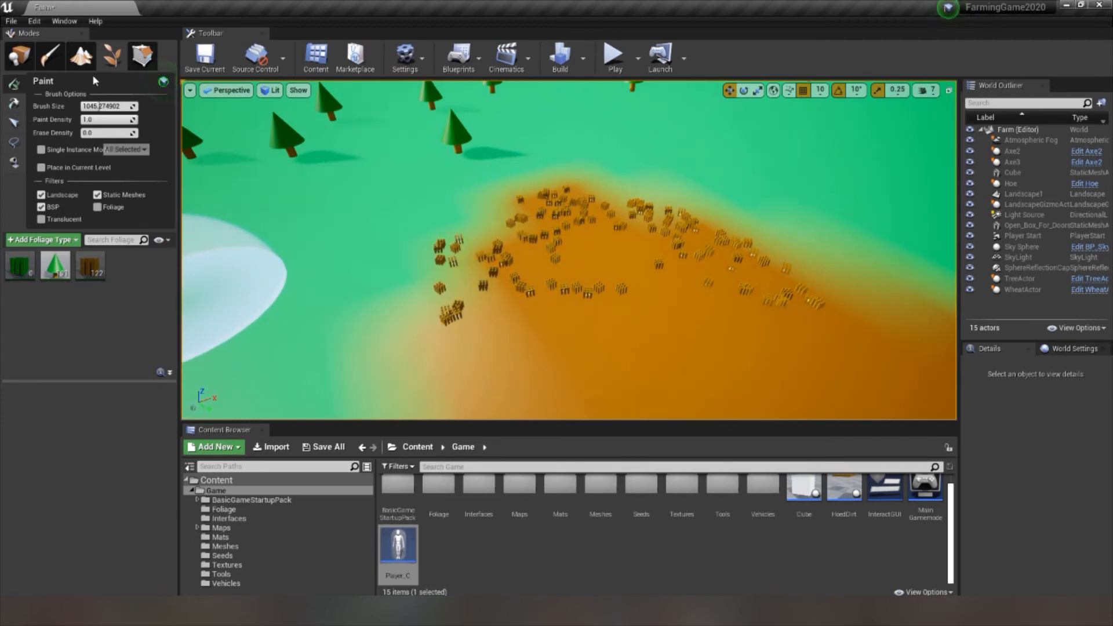
left_click(82, 56)
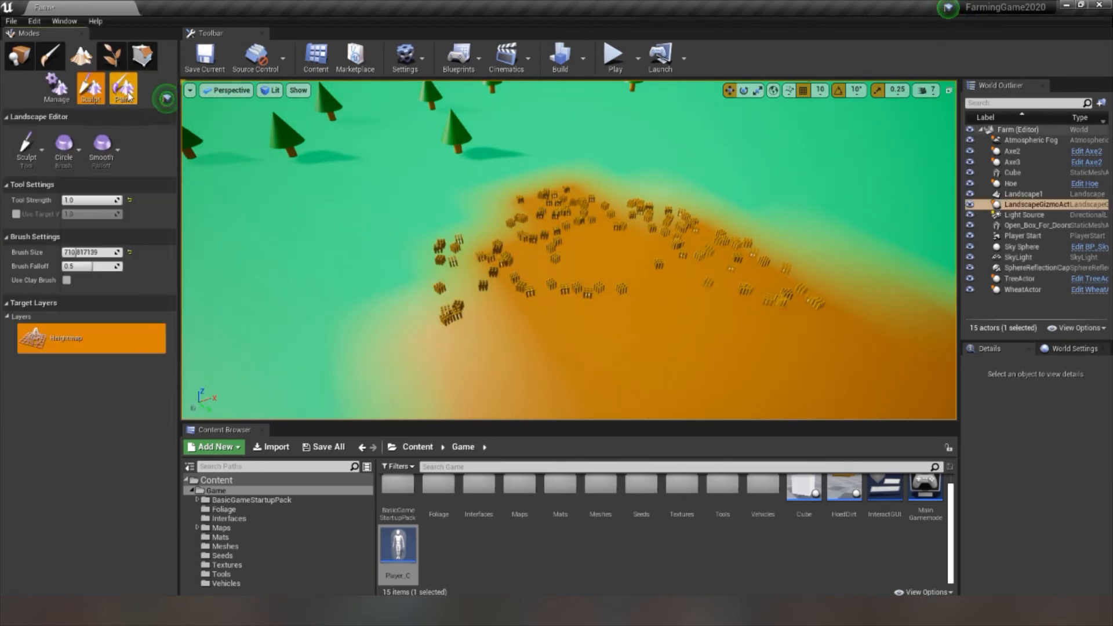
left_click(127, 93)
left_click(110, 370)
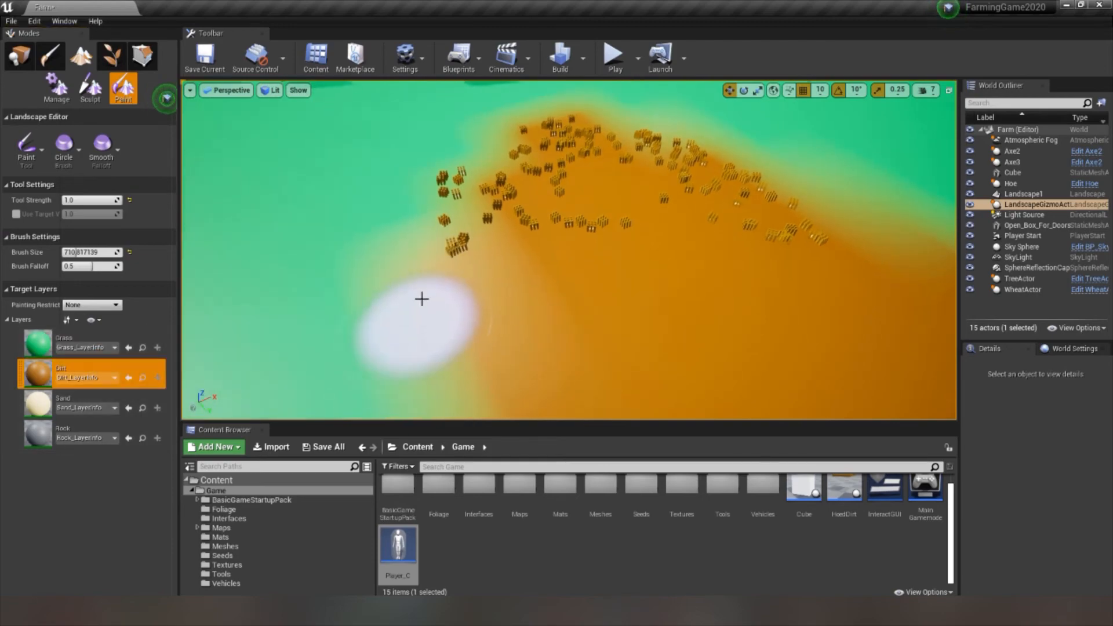
left_click_drag(422, 298, 426, 272)
mouse_move(426, 272)
right_mouse_down()
mouse_move(455, 255)
mouse_move(408, 278)
right_mouse_up()
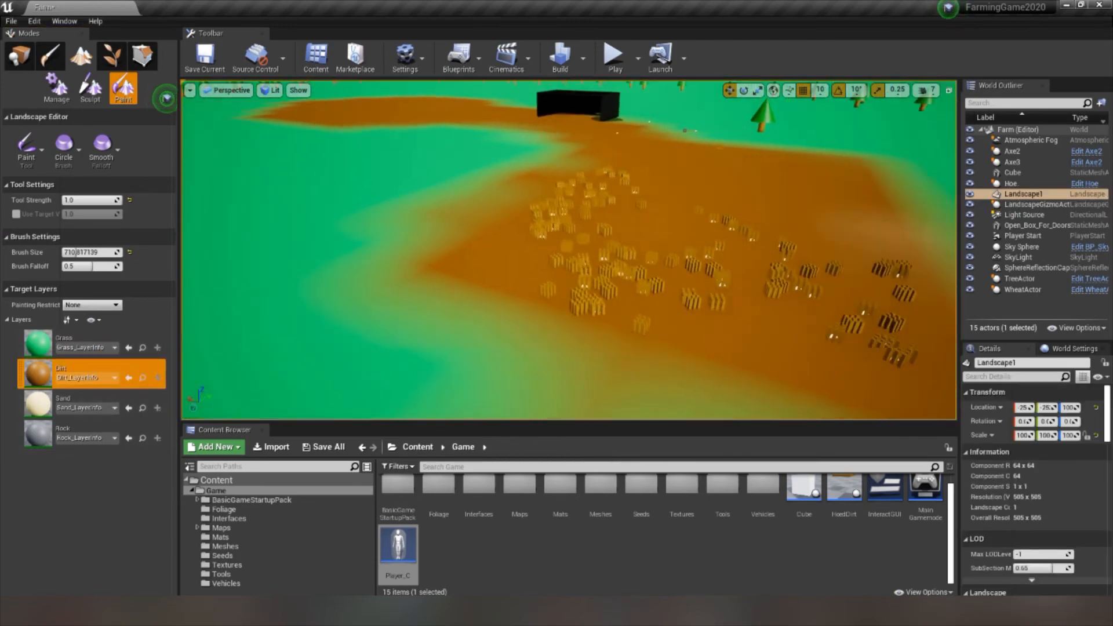
- Move the building, made of Cube and Open_Box_For_Doors, along the green axis off the dirt path onto the grass
right_click_drag(618, 233, 672, 231)
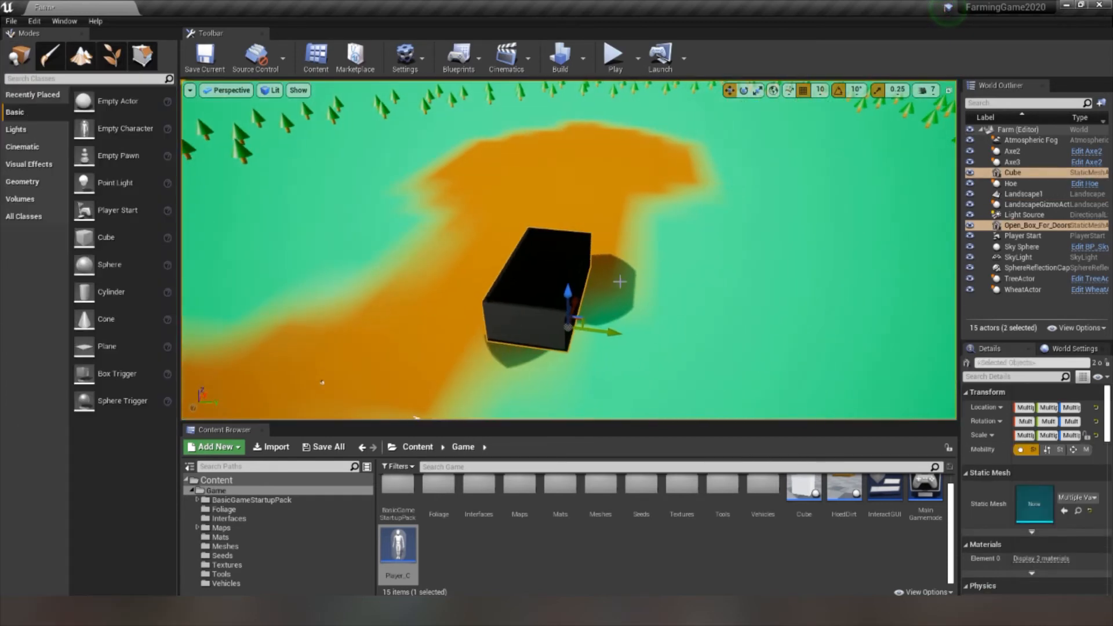
right_click_drag(620, 282, 637, 286)
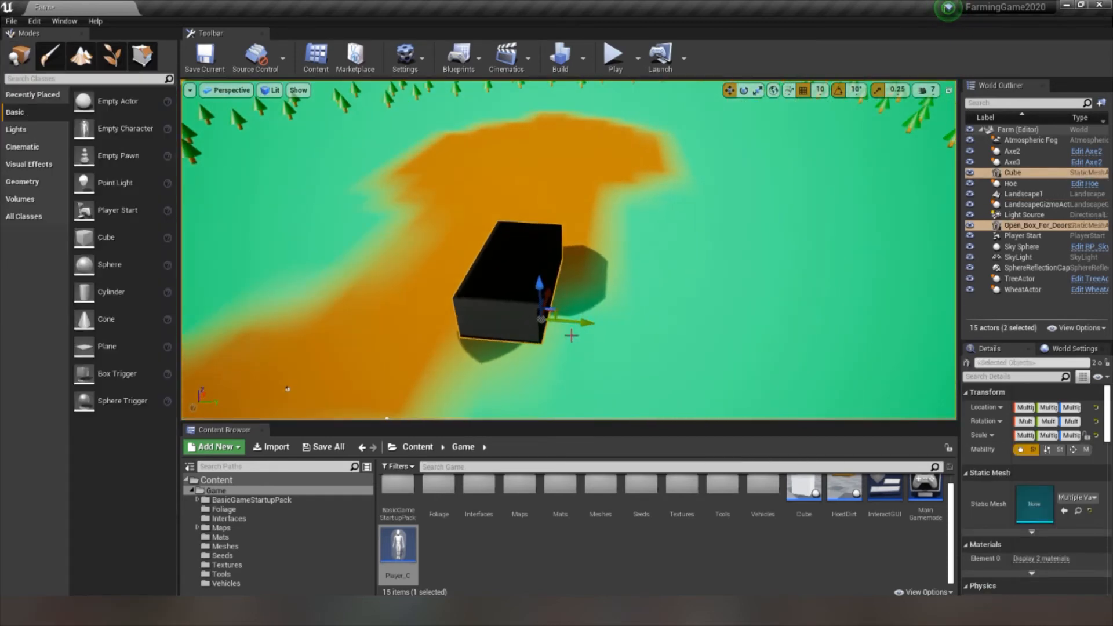
left_click_drag(581, 325, 847, 320)
right_click_drag(848, 320, 922, 342)
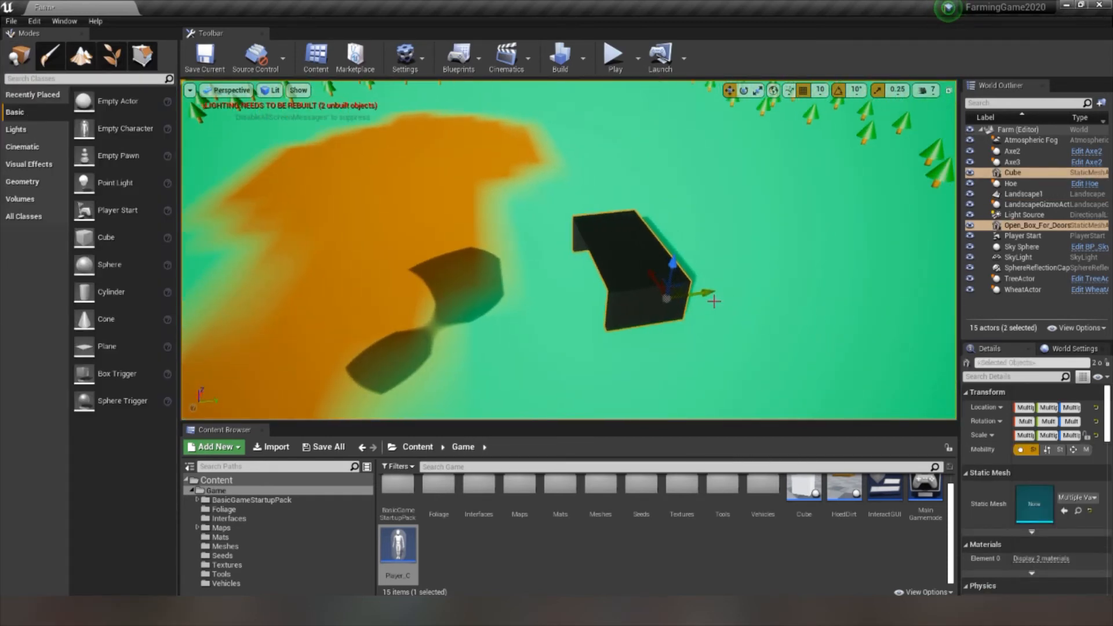
left_click_drag(744, 294, 764, 291)
left_click(794, 307)
- Reposition the TreeActor on the grass near the building and inspect its placement
right_click_drag(794, 307, 510, 258)
right_click_drag(765, 380, 826, 445)
left_click(766, 381)
right_click_drag(854, 341, 820, 340)
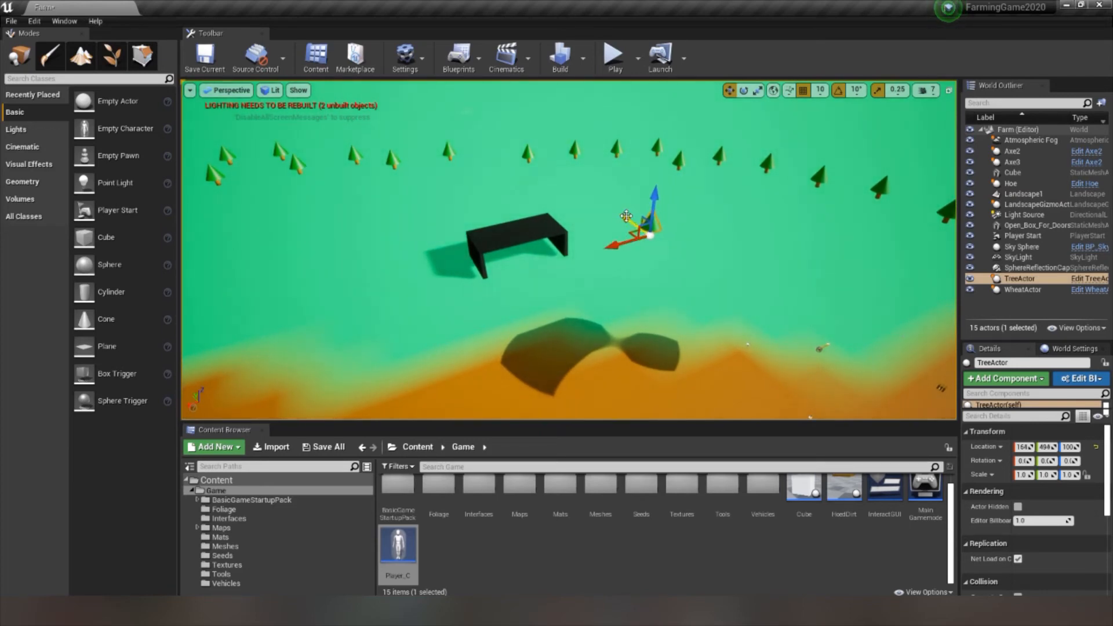
key("f")
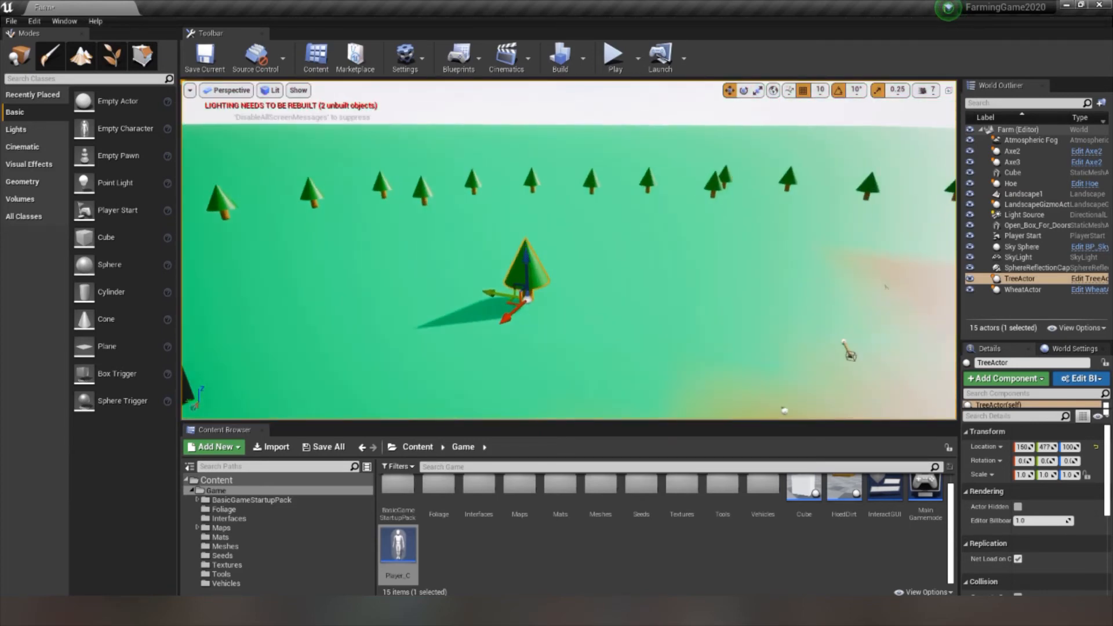
right_click_drag(573, 249, 360, 268)
left_click(539, 258)
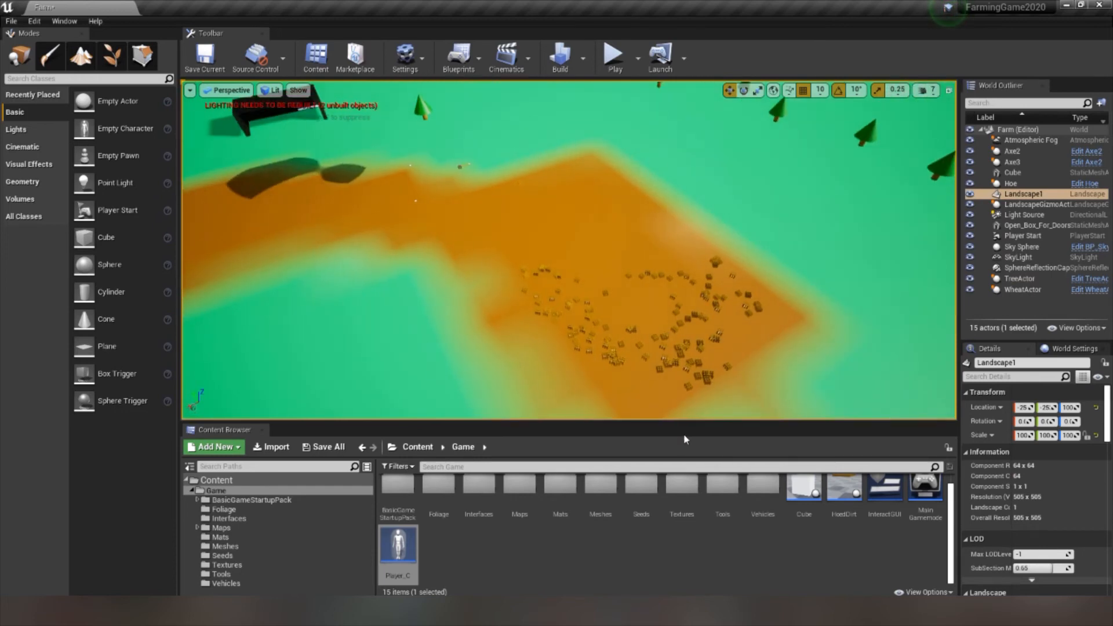
- Look through the Seeds folder, return to the Game folder, and view the whole farm landscape
double_click(640, 485)
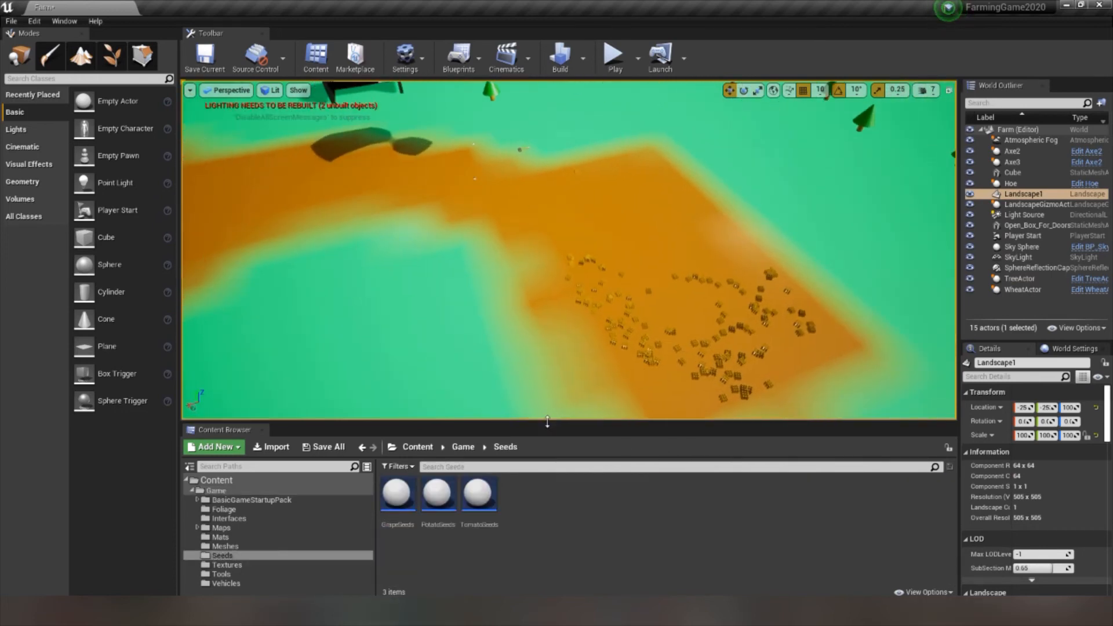
left_click(462, 447)
right_click_drag(568, 249, 447, 223)
right_click_drag(457, 377, 458, 377)
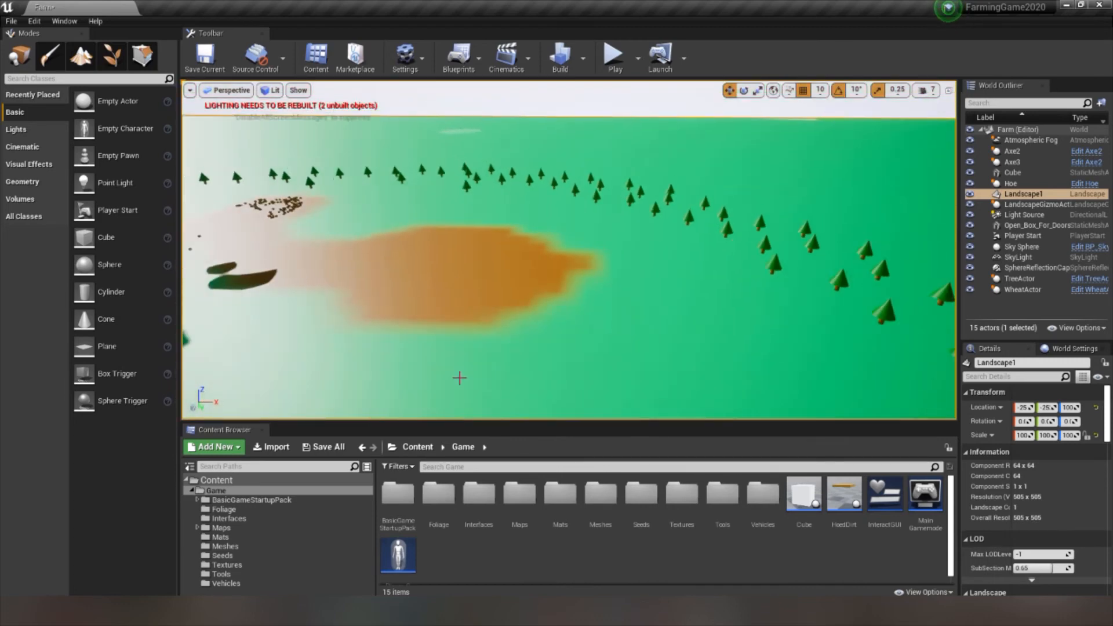
- Sculpt raised terrain on the grass outside the ring of trees with a brush size of about 1175
left_click(81, 57)
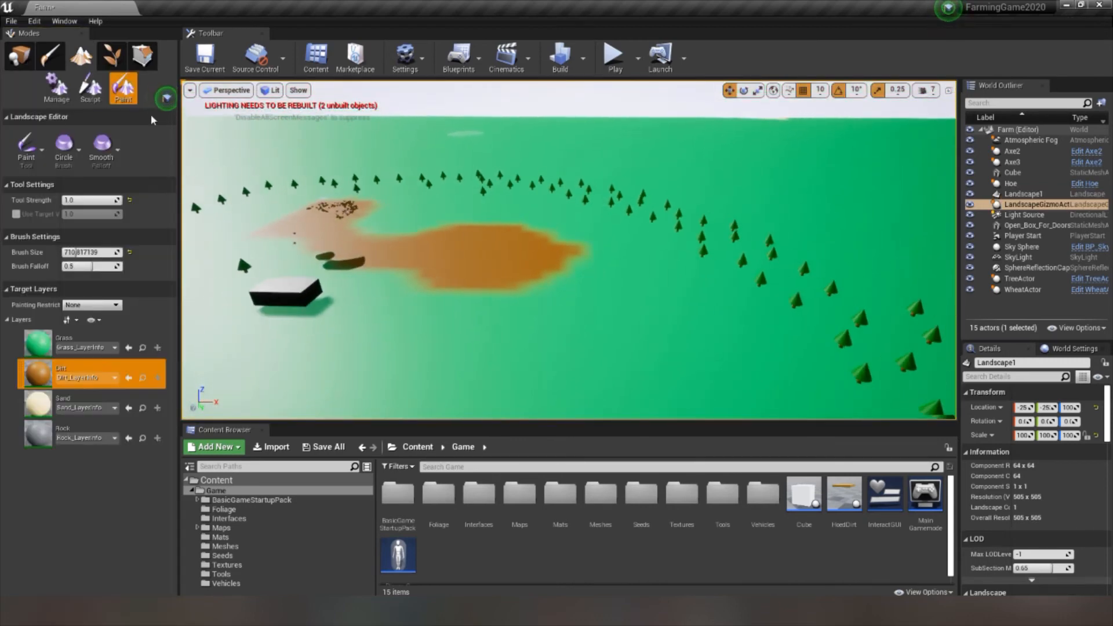
left_click(92, 95)
right_click(339, 191)
right_click_drag(319, 208, 249, 212)
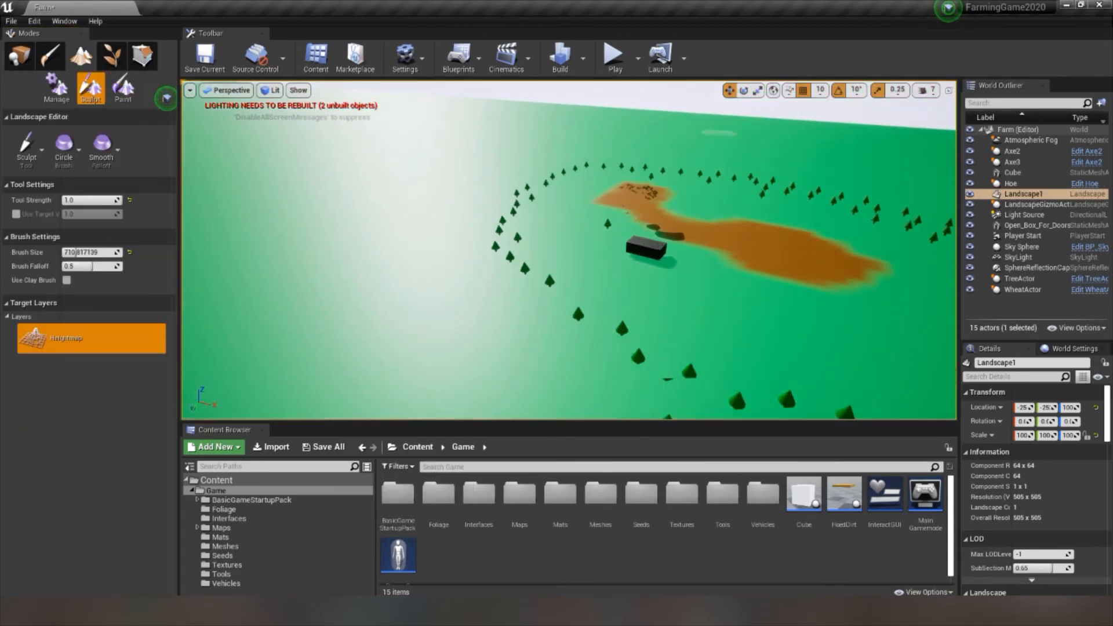
right_click_drag(429, 254, 371, 255)
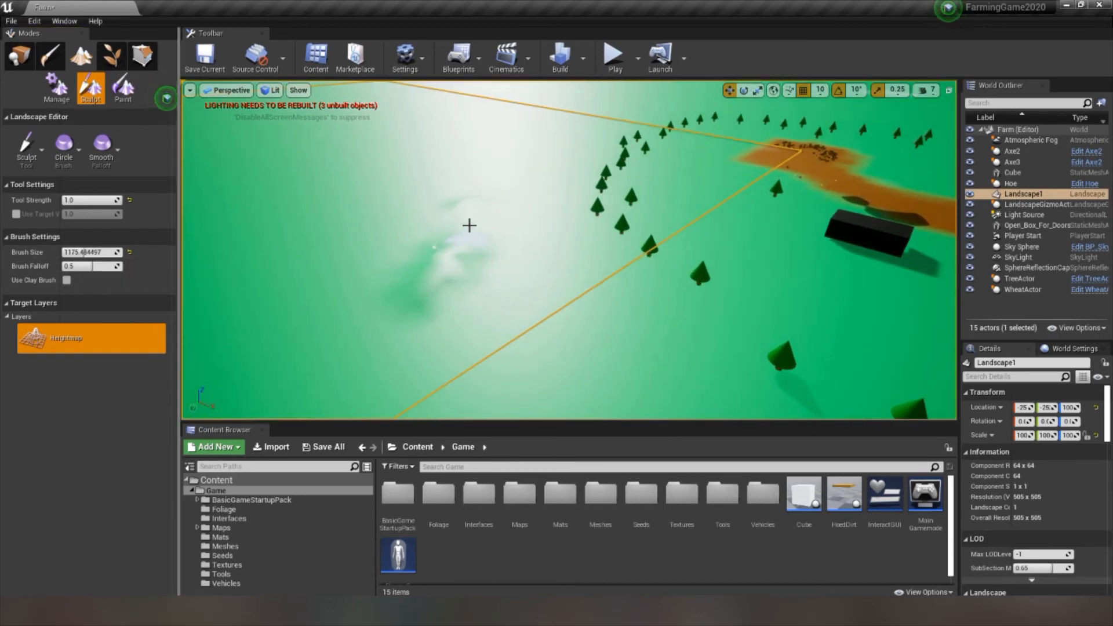
left_click_drag(473, 218, 511, 371)
right_click_drag(582, 390, 441, 397)
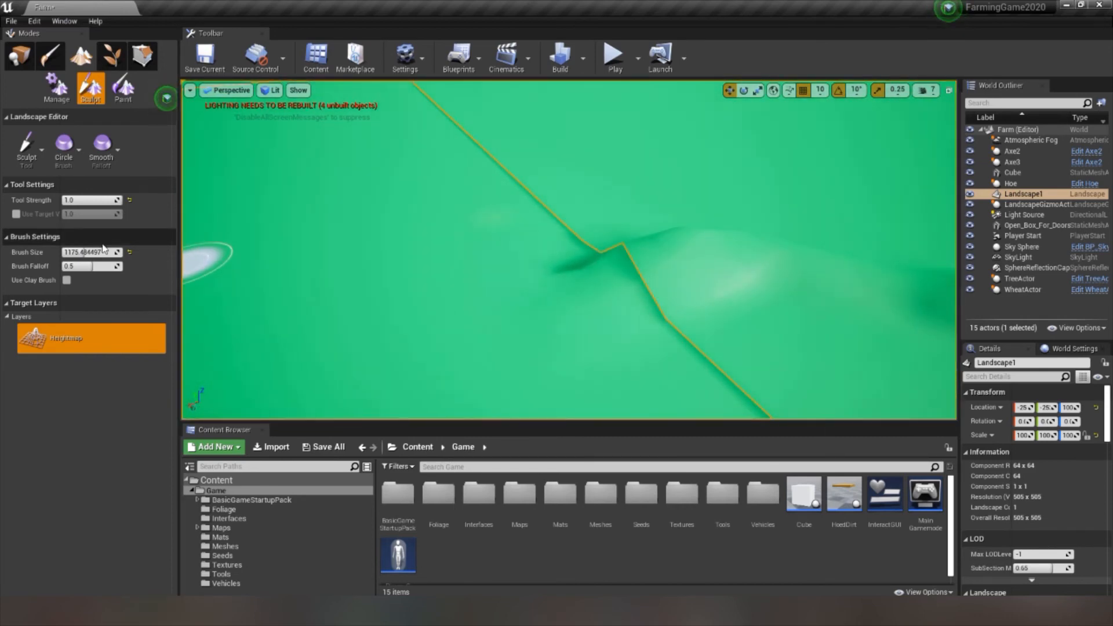
- Enlarge the sculpt brush to 8192 and position it over the terrain beyond the trees
key("bracketright")
key("bracketright")
key("bracketright")
key("bracketright")
key("bracketright")
key("bracketright")
key("bracketright")
key("bracketright")
right_click_drag(568, 249, 383, 273)
right_click(606, 175)
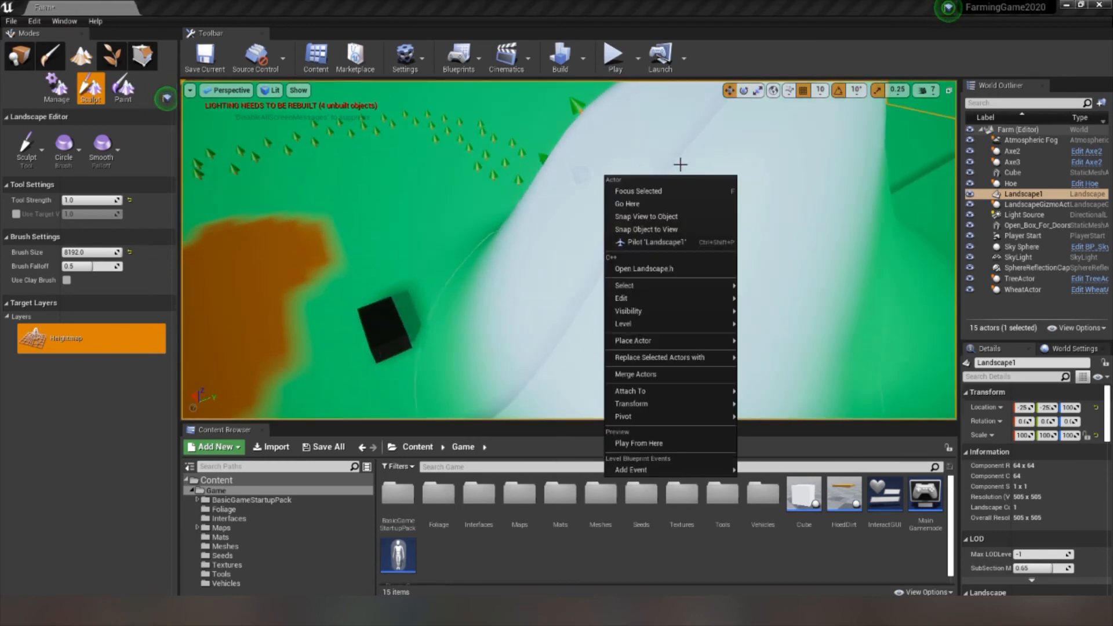
right_click_drag(679, 165, 904, 116)
right_click_drag(649, 231, 571, 246)
- Undo the landscape sculpting strokes outside the ring of trees
left_click(38, 22)
left_click(69, 42)
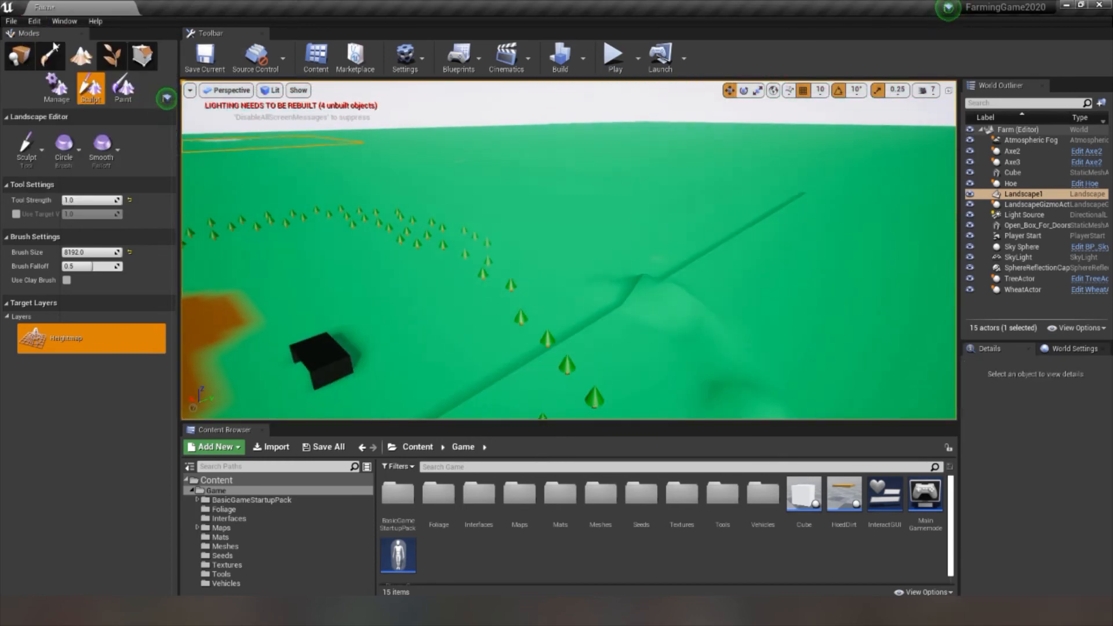
left_click(36, 23)
left_click(66, 43)
right_click_drag(522, 231, 574, 255)
left_click(35, 22)
left_click(66, 40)
left_click(35, 21)
left_click(66, 40)
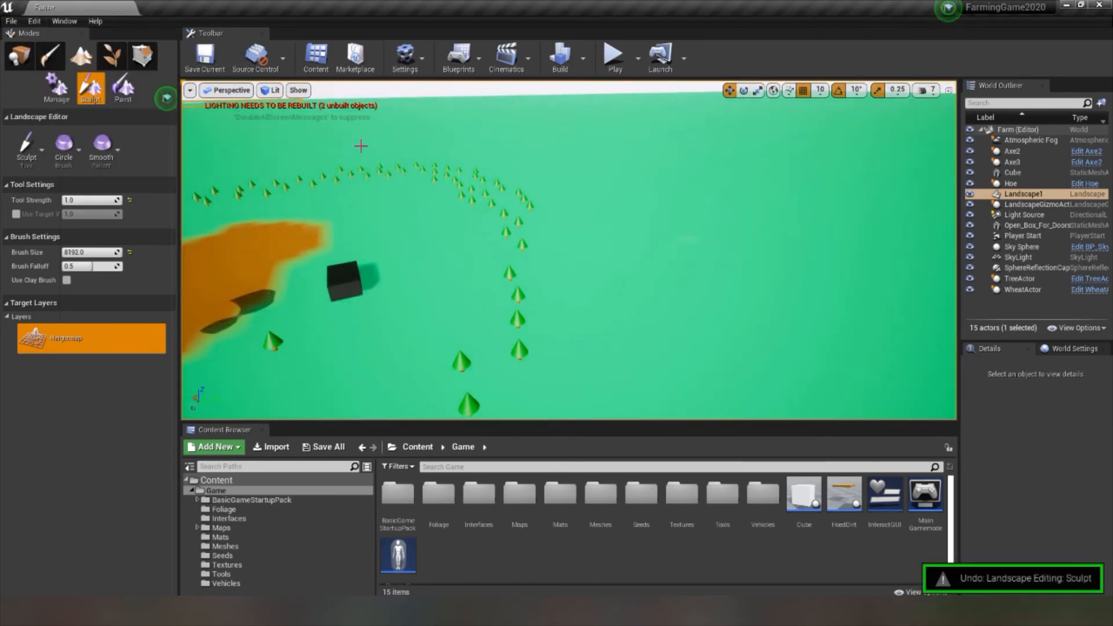
right_click_drag(375, 147, 313, 157)
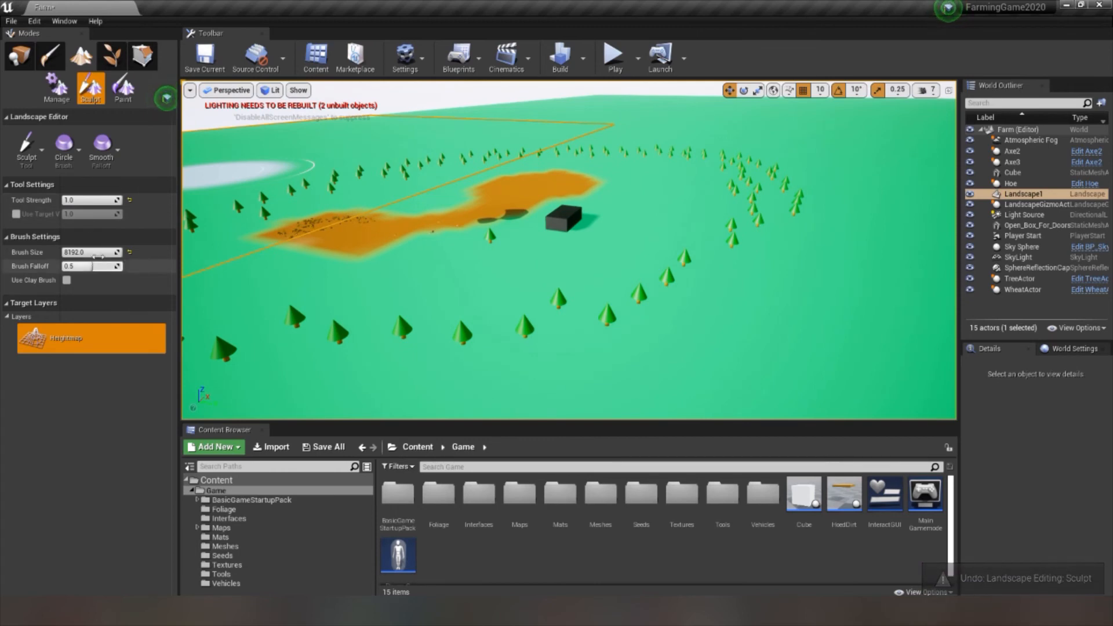
- Reduce the sculpt brush size to about 1670 and raise a ridge of terrain around the outside of the tree ring
right_click_drag(263, 253, 267, 284)
mouse_move(395, 305)
left_mouse_down()
mouse_move(507, 303)
mouse_move(606, 281)
mouse_move(738, 205)
left_mouse_up()
right_click_drag(738, 206, 632, 204)
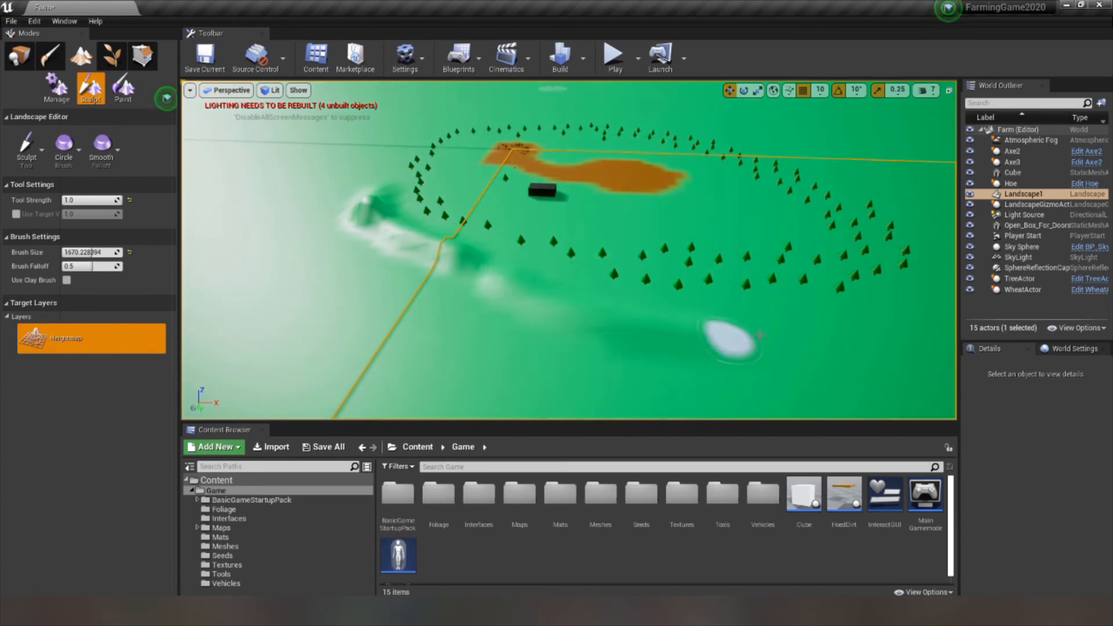
right_click_drag(759, 335, 643, 365)
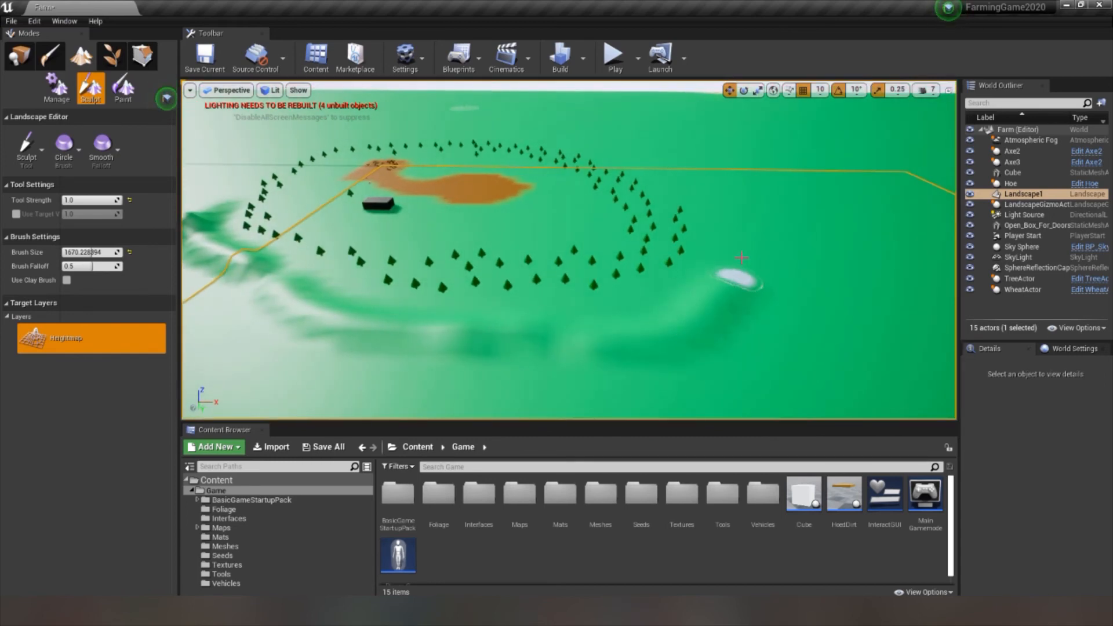
mouse_move(711, 184)
right_mouse_down()
mouse_move(498, 220)
mouse_move(548, 315)
right_mouse_up()
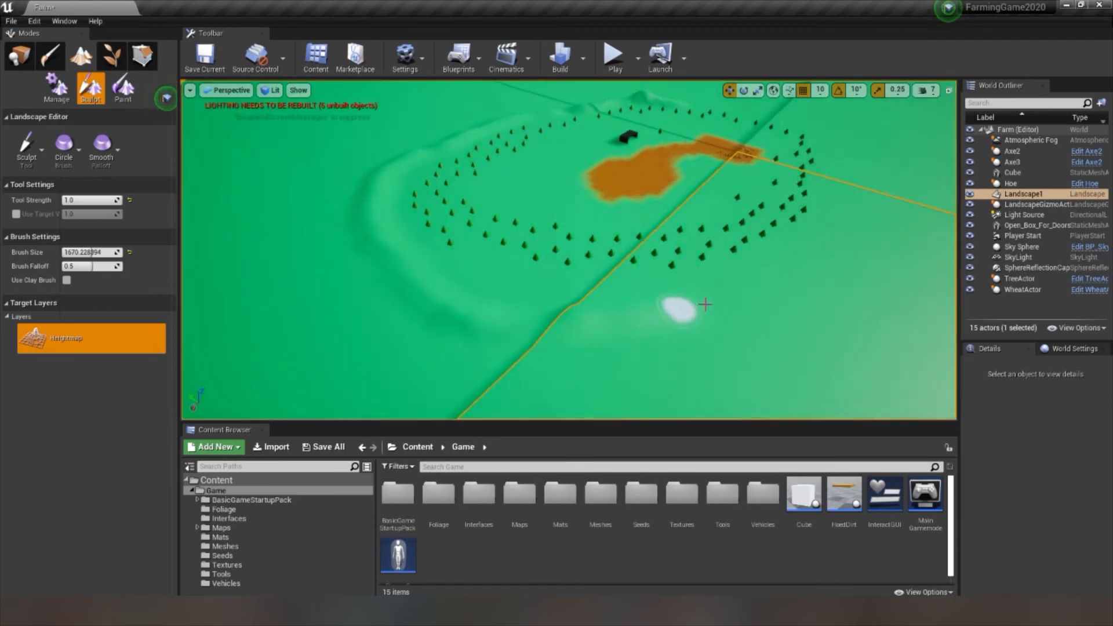
mouse_move(795, 280)
right_mouse_down()
mouse_move(820, 284)
mouse_move(795, 293)
mouse_move(748, 278)
right_mouse_up()
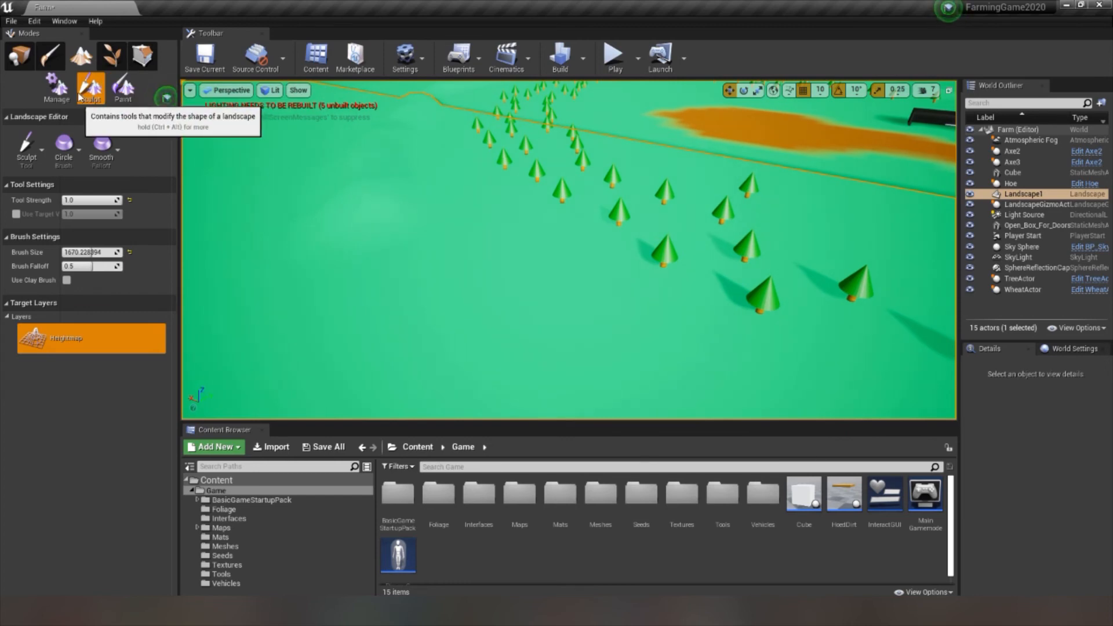
- Lasso-select the foliage trees on the near side of the ring and delete them to open a gap
left_click(108, 60)
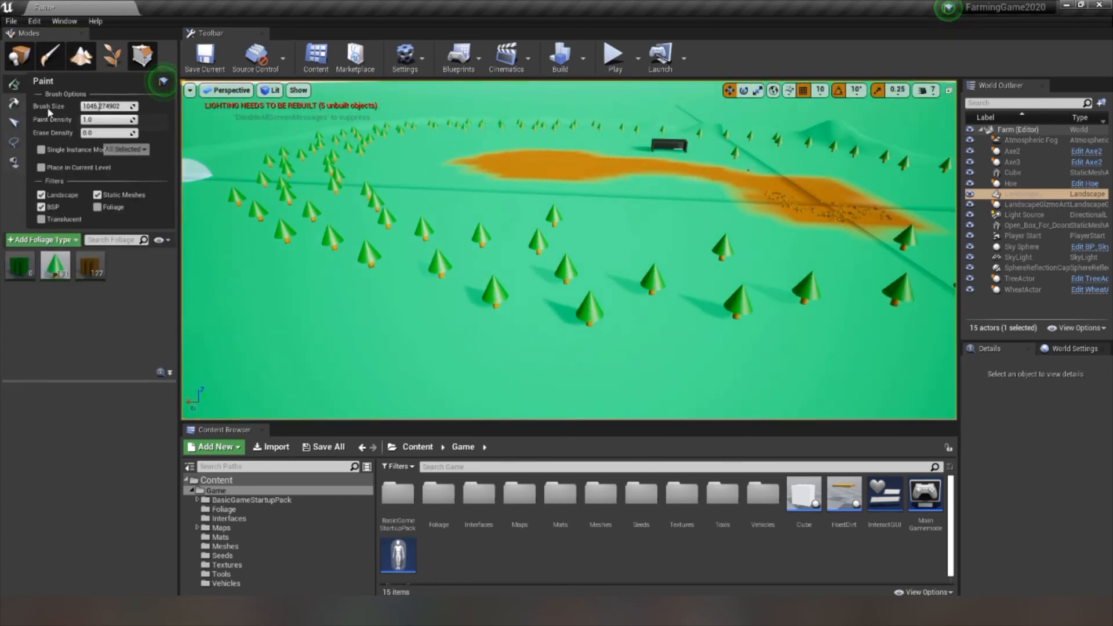
left_click(14, 122)
left_click(14, 142)
left_click_drag(561, 291, 545, 308)
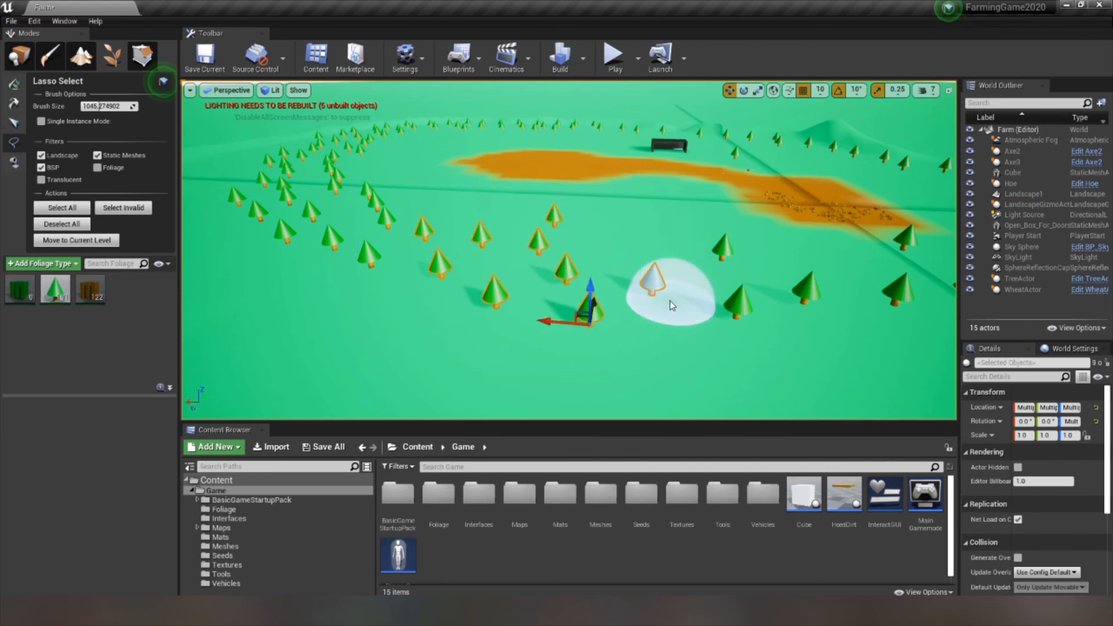
key("Delete")
right_click_drag(668, 303, 635, 293)
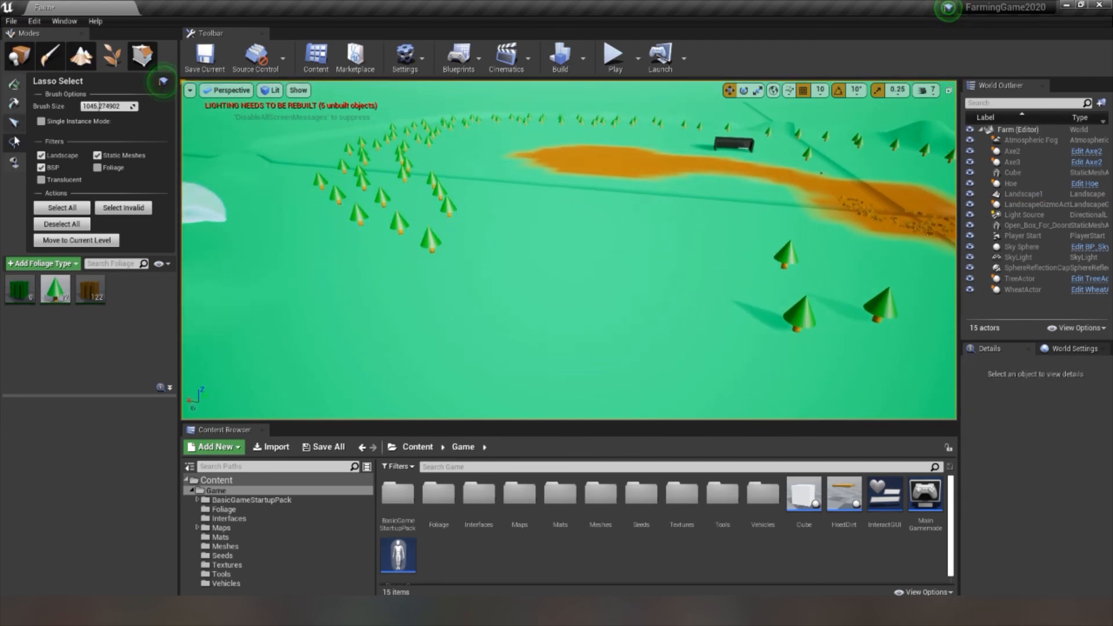
- Paint a winding path with the Dirt layer from the farm's dirt area through the tree gap and across the grass
left_click(81, 58)
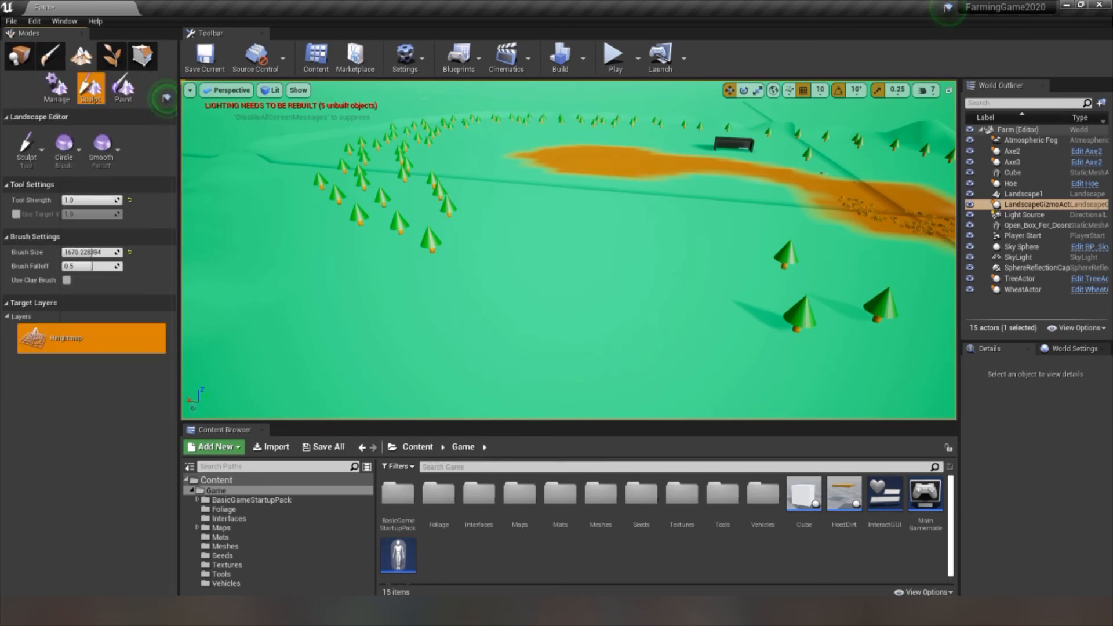
left_click(121, 92)
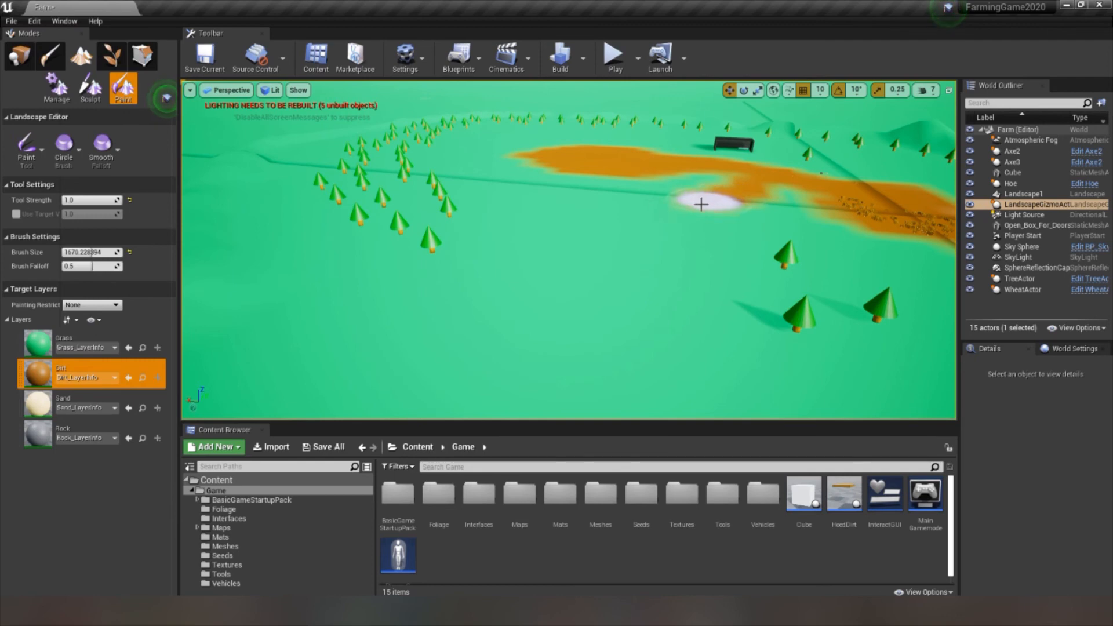
left_click_drag(542, 307, 536, 310)
mouse_move(536, 311)
right_mouse_down()
mouse_move(583, 278)
mouse_move(571, 234)
mouse_move(564, 290)
mouse_move(560, 266)
mouse_move(576, 275)
mouse_move(580, 315)
right_mouse_up()
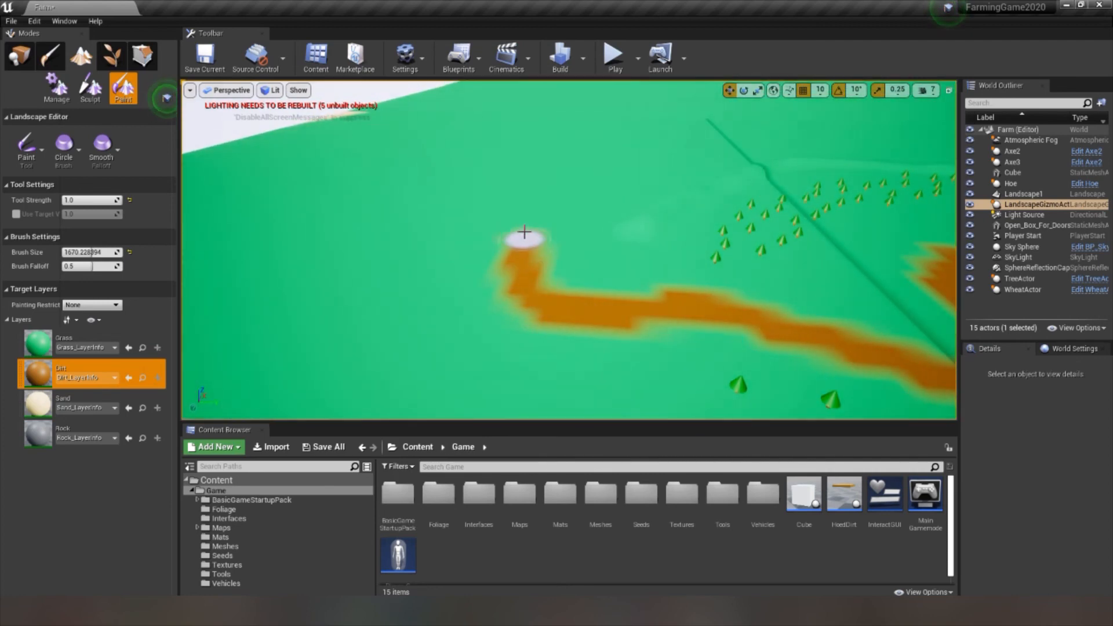
mouse_move(562, 150)
right_mouse_down()
mouse_move(563, 136)
mouse_move(639, 262)
right_mouse_up()
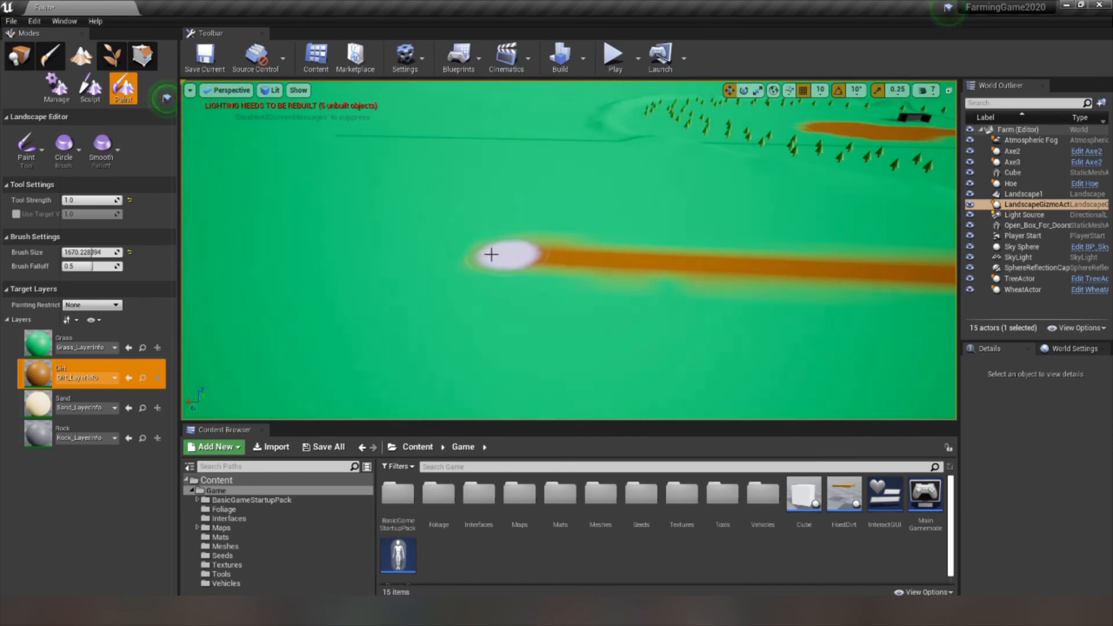
right_click_drag(379, 195, 522, 255)
key("w")
key("s")
key("s")
key("w")
key("s")
key("s")
key("w")
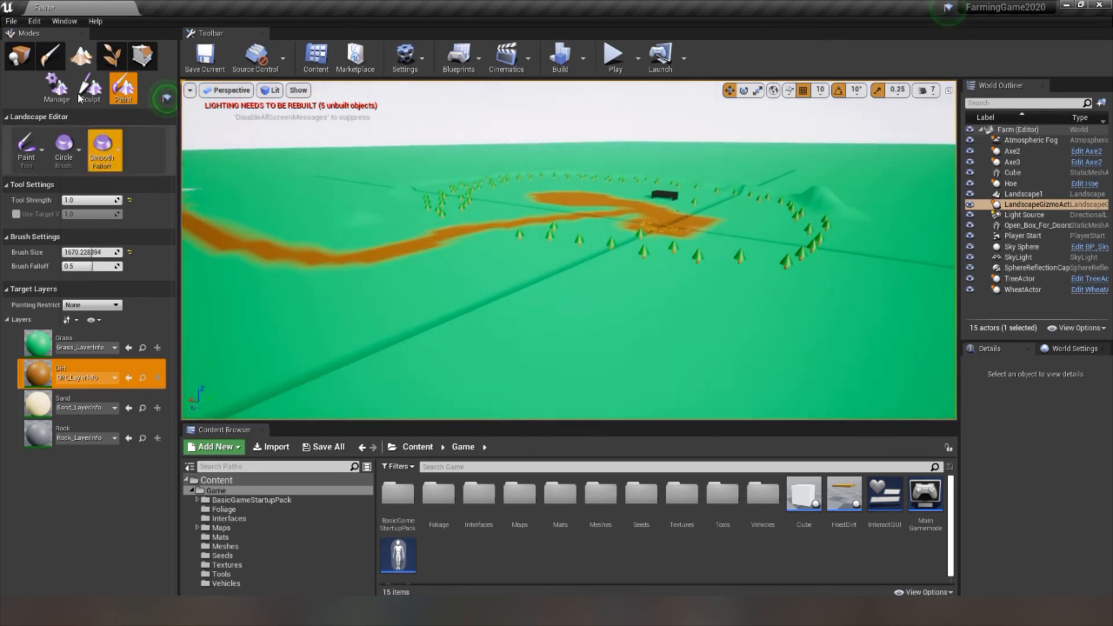
- Sculpt raised hills outside the tree ring on the side next to the new dirt path
left_click(89, 90)
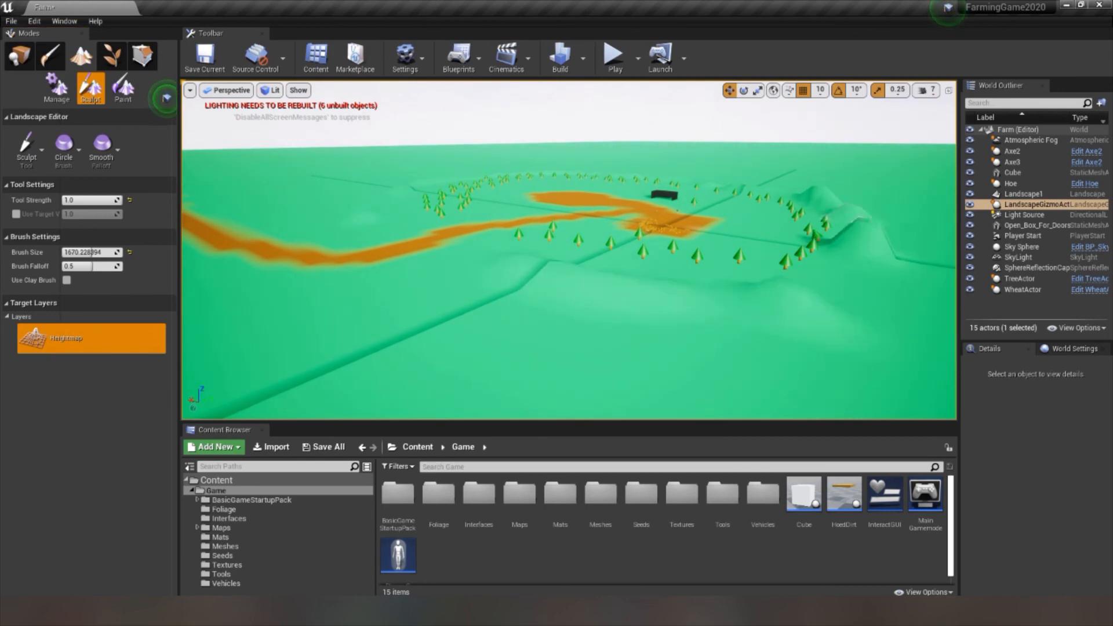
key("d")
mouse_move(603, 301)
right_mouse_down()
mouse_move(551, 301)
mouse_move(516, 319)
right_mouse_up()
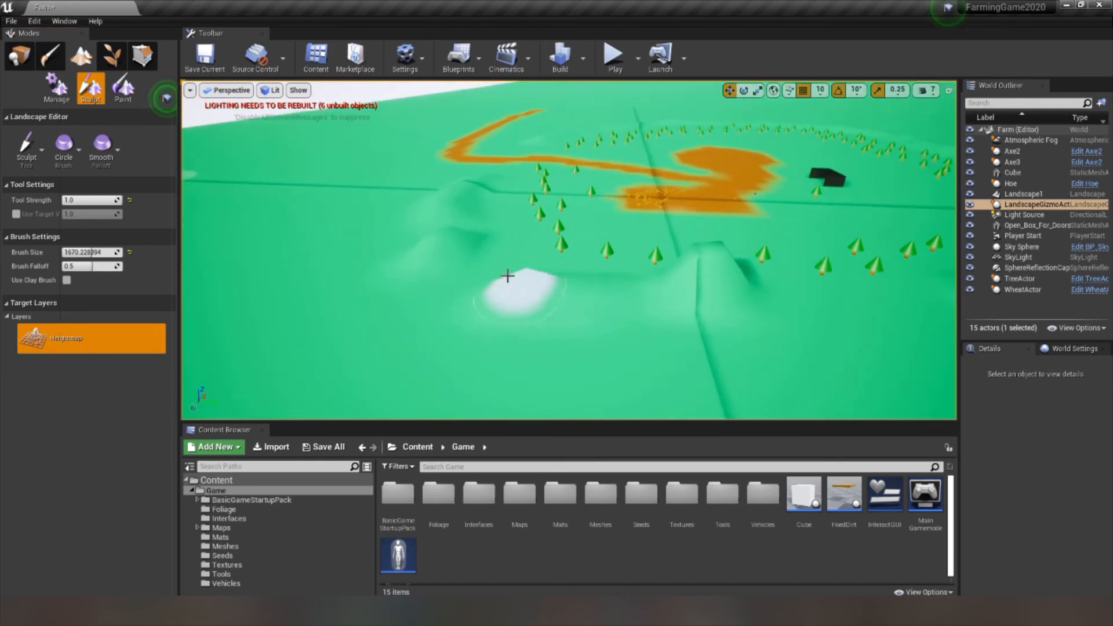
right_click_drag(507, 276, 586, 276)
key("d")
right_click_drag(430, 273, 371, 270)
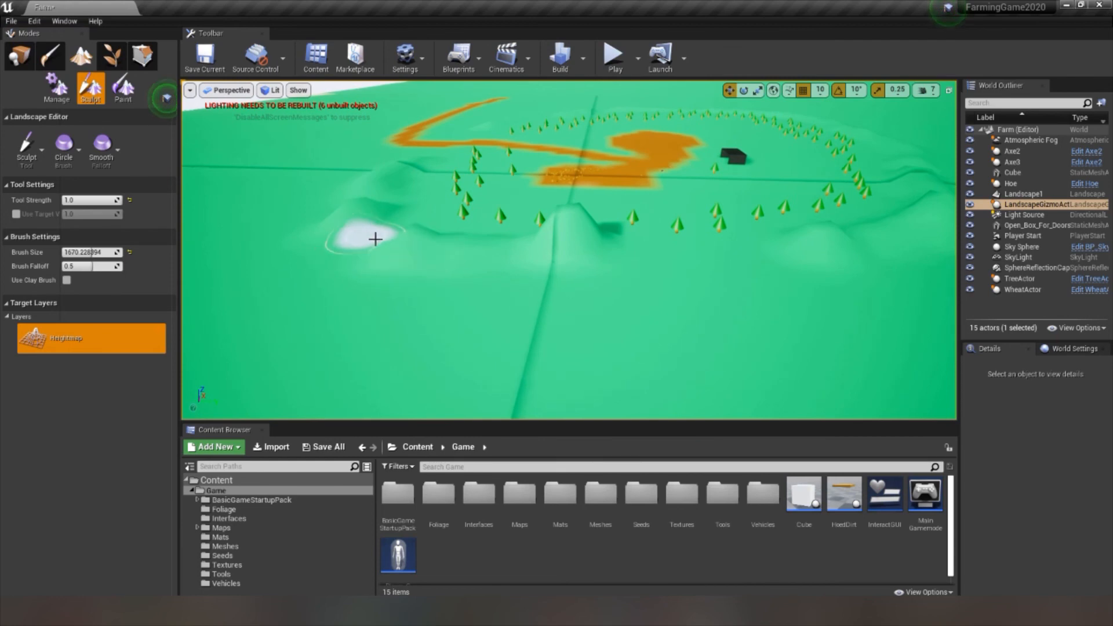
mouse_move(761, 261)
right_mouse_down()
mouse_move(811, 232)
mouse_move(838, 261)
right_mouse_up()
key("w")
mouse_move(676, 259)
right_mouse_down()
mouse_move(586, 197)
mouse_move(580, 237)
mouse_move(708, 284)
mouse_move(632, 240)
mouse_move(563, 223)
right_mouse_up()
- Raise the ground on the other side of the dirt path beside the gap in the trees
key("w")
left_click(656, 249)
key("s")
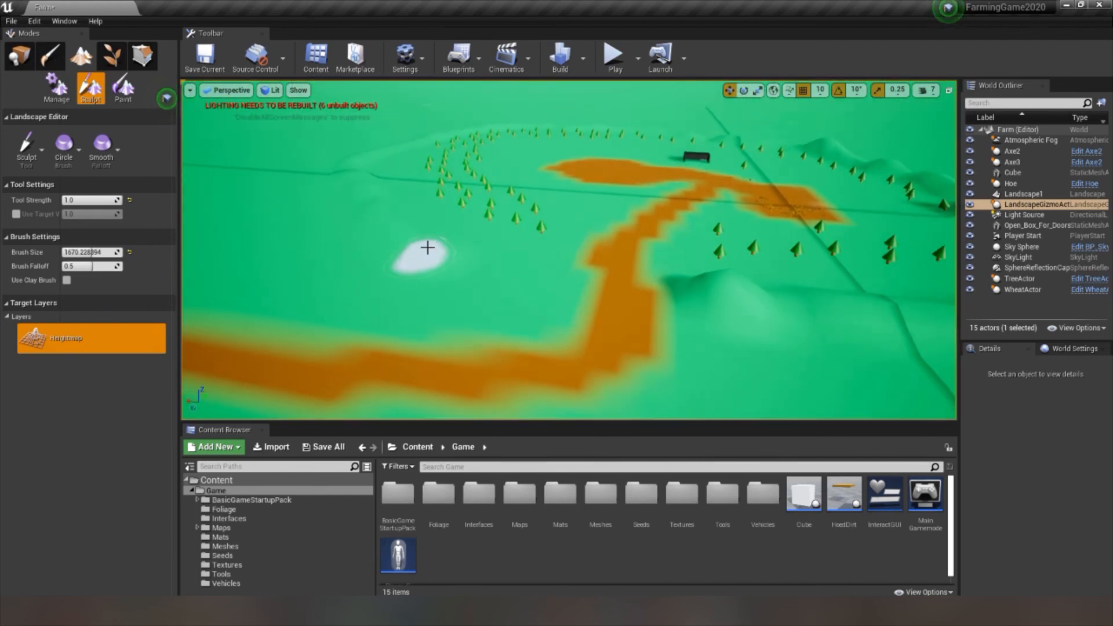
key("w")
right_click_drag(531, 301, 562, 319)
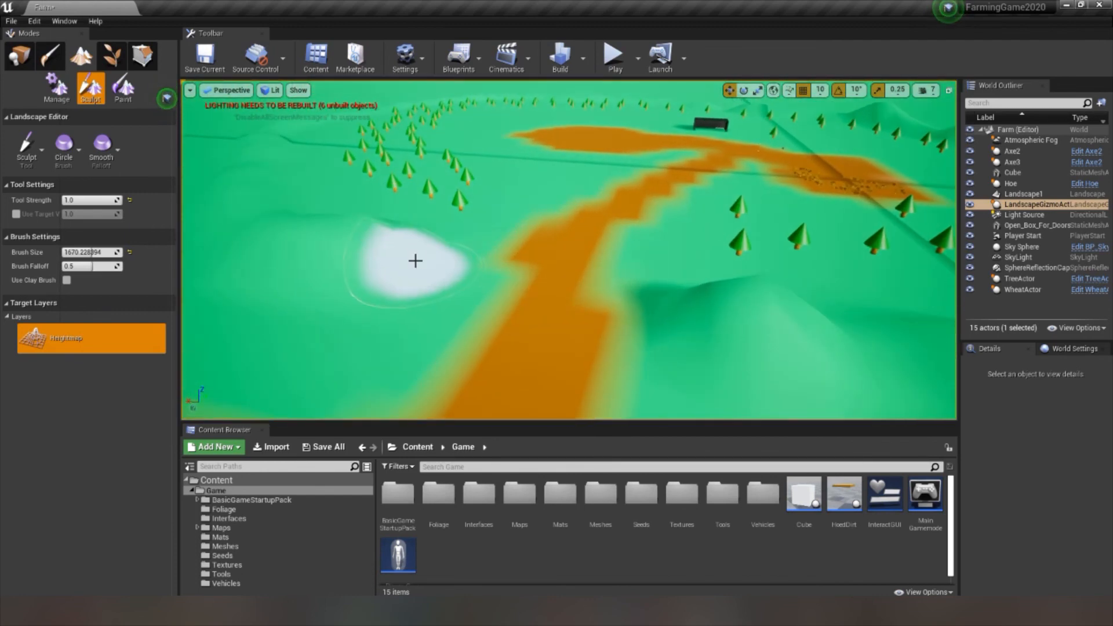
key("w")
mouse_move(411, 340)
right_mouse_down()
mouse_move(354, 343)
mouse_move(475, 330)
mouse_move(458, 319)
mouse_move(455, 273)
mouse_move(342, 293)
mouse_move(203, 293)
mouse_move(255, 291)
mouse_move(258, 267)
mouse_move(232, 308)
mouse_move(360, 267)
mouse_move(522, 347)
mouse_move(585, 267)
mouse_move(562, 284)
right_mouse_up()
key("w")
key("w")
key("s")
key("s")
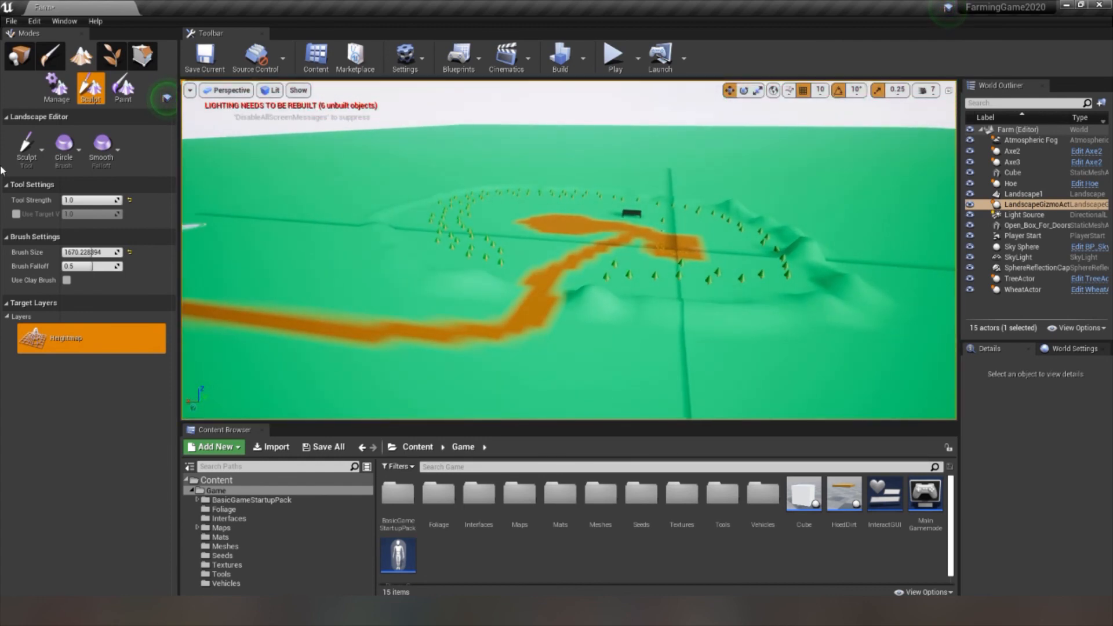
- Switch to Place mode and look over the dirt path and the hills around the farm
left_click(21, 53)
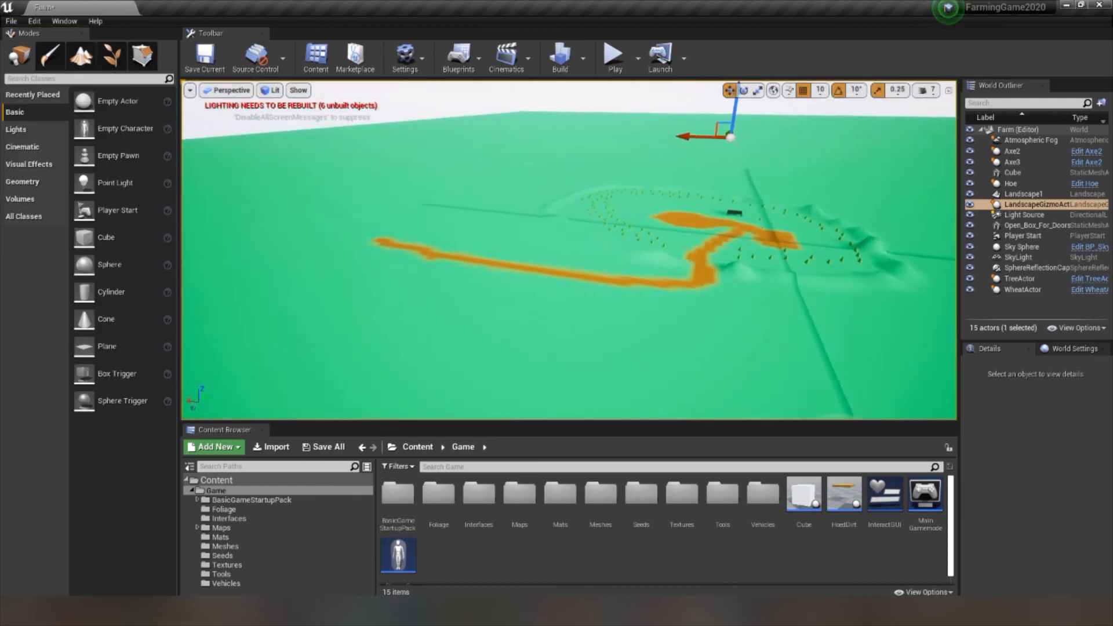
key("a")
right_click_drag(568, 278, 571, 233)
key("w")
right_click_drag(310, 210, 300, 231)
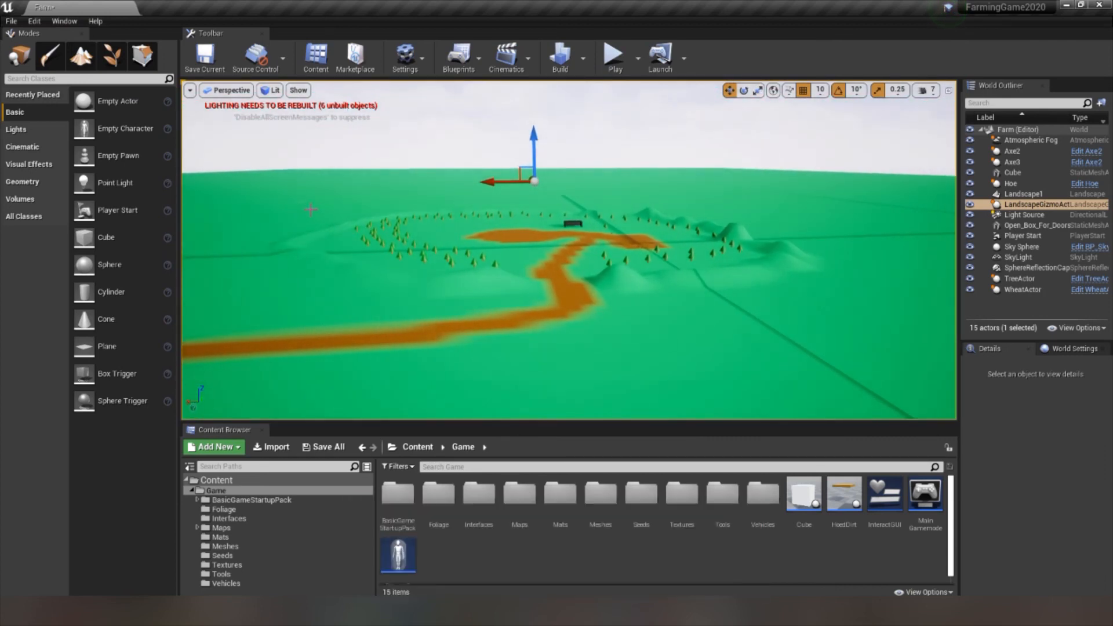